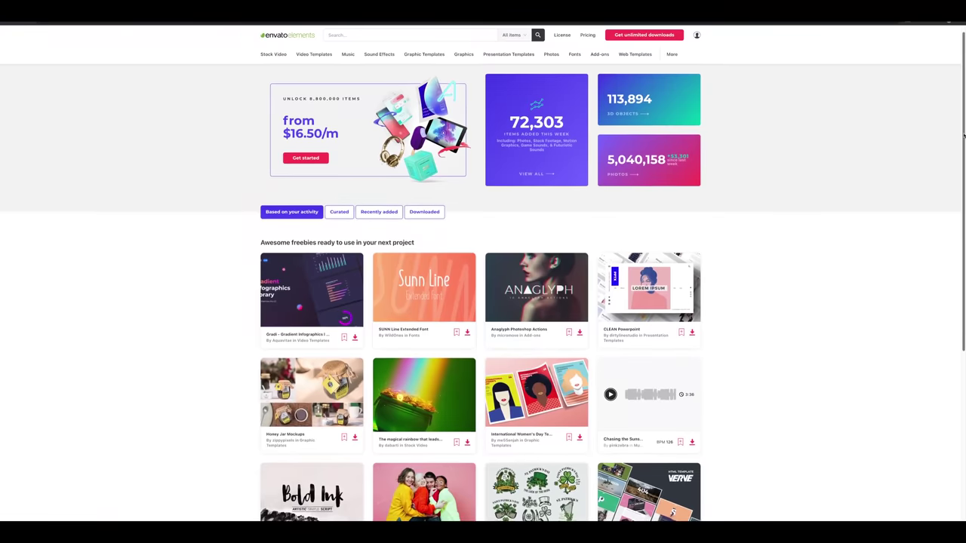
Scroll through the Envato Elements pages and the 'sci fi' and 'construction' 3D results.
scroll(964, 135, "down", 1)
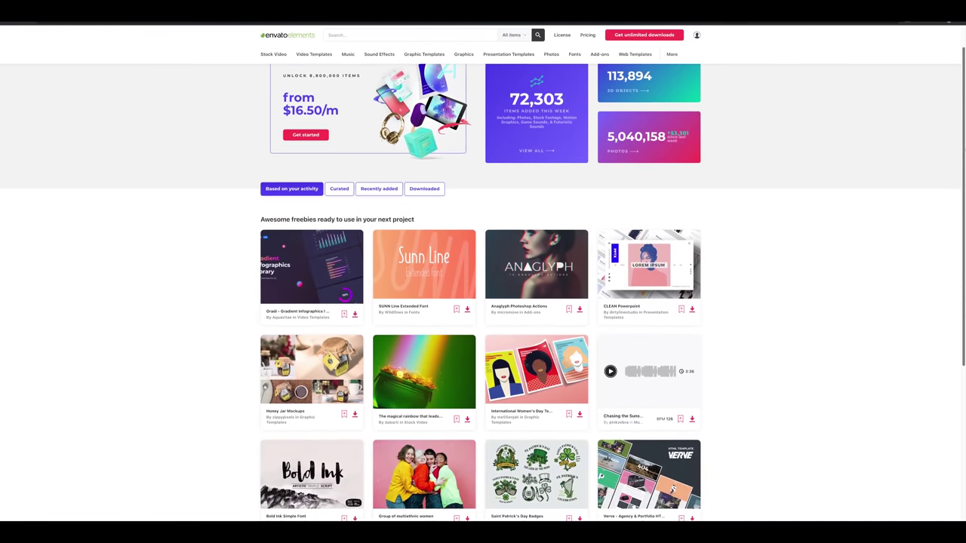
scroll(483, 287, "down", 1)
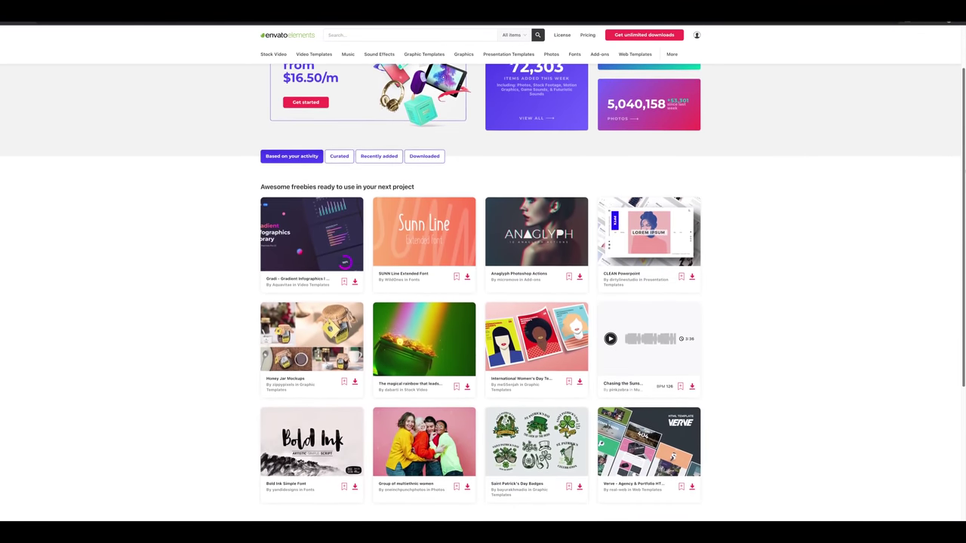
scroll(483, 287, "down", 1)
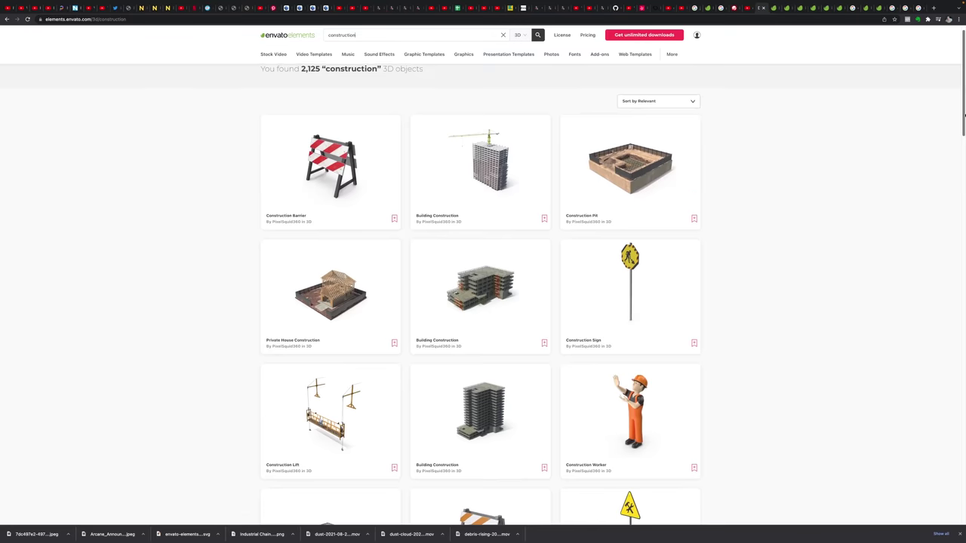
scroll(481, 295, "down", 3)
scroll(481, 294, "down", 2)
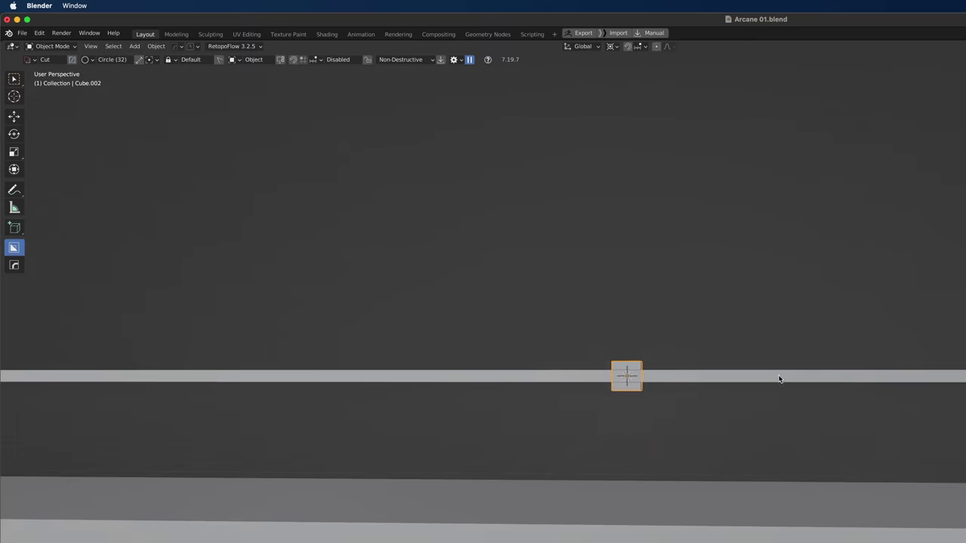
Move the bar along the Y axis and duplicate the post along X.
key("g")
key("y")
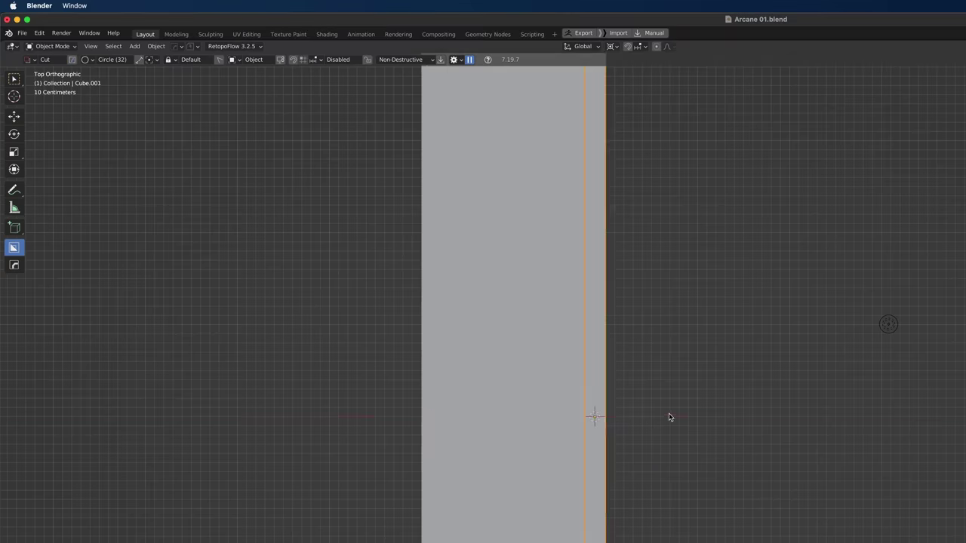
key("shift+d")
key("x")
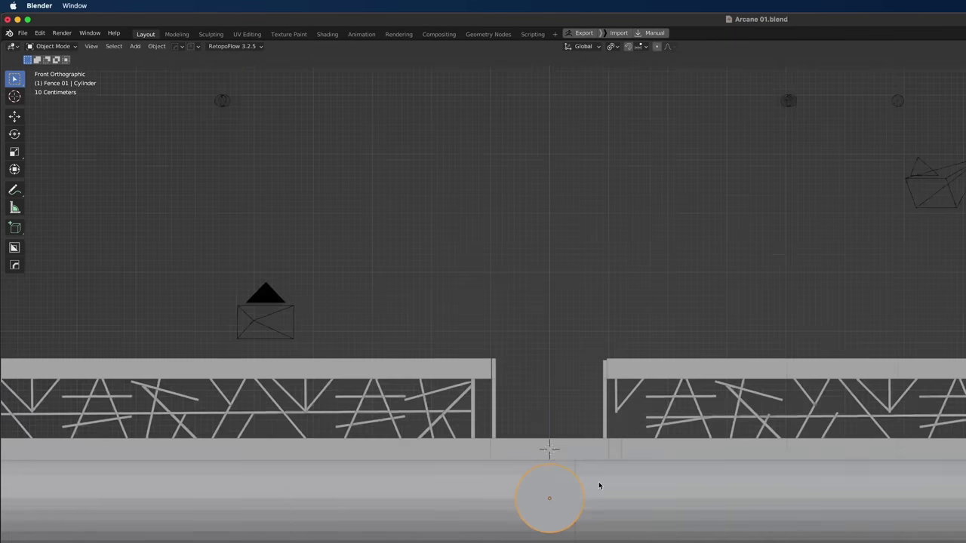
Scale the cylinder with the Y axis locked.
key("shift+y")
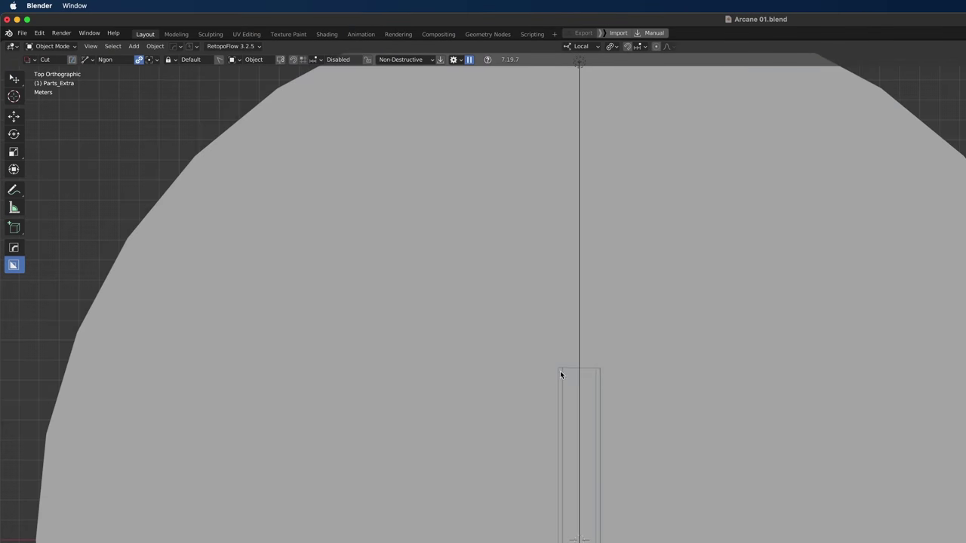
scroll(182, 469, "down", 2)
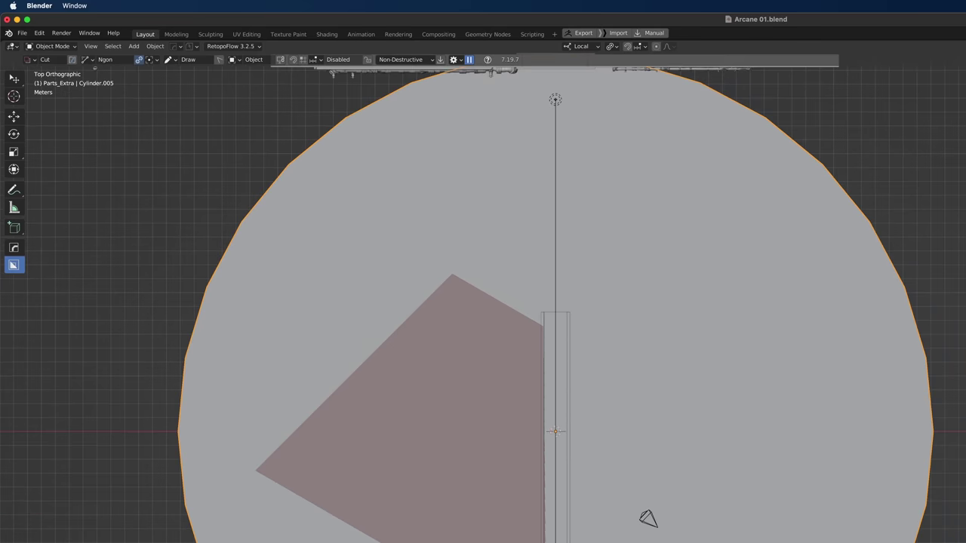
scroll(581, 344, "down", 10)
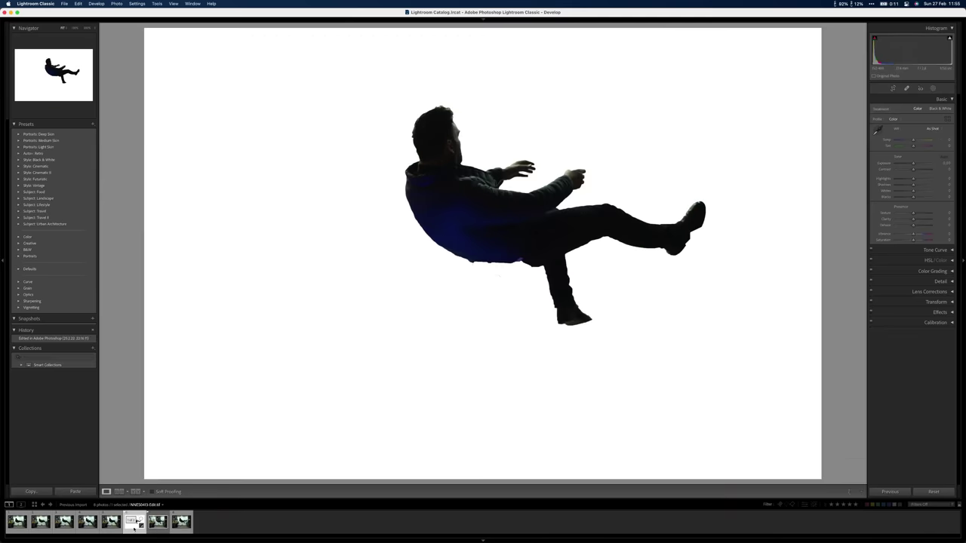
Bring up the context menu for the chosen photo in Lightroom Classic's Develop module.
right_click(563, 330)
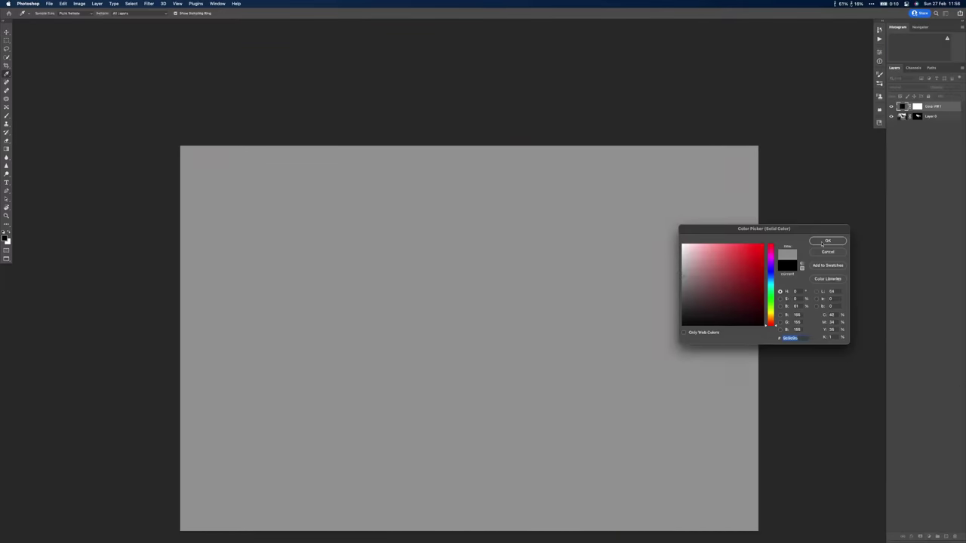
Mask the hero with Mask All Objects, refine it with a Hard Round brush, and nudge him into place.
left_click(571, 342)
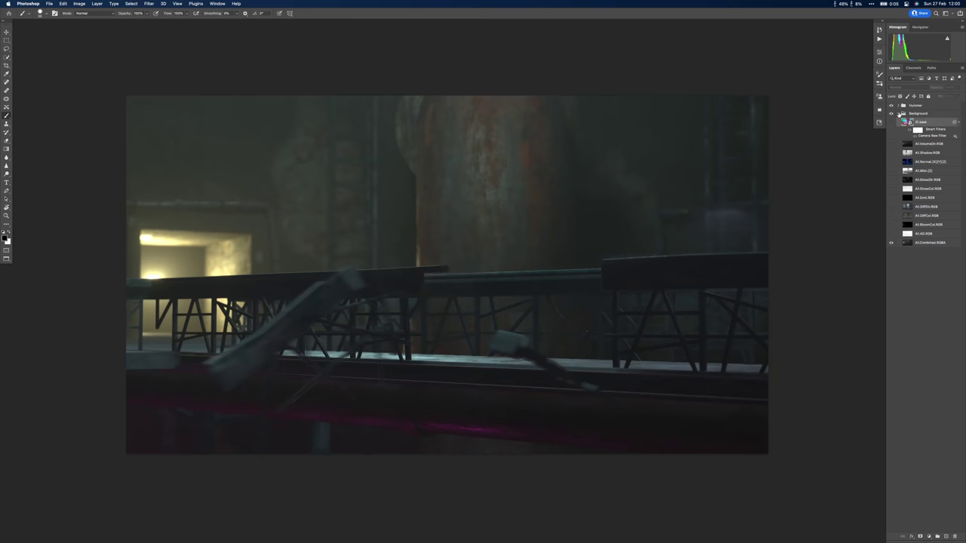
right_click(922, 107)
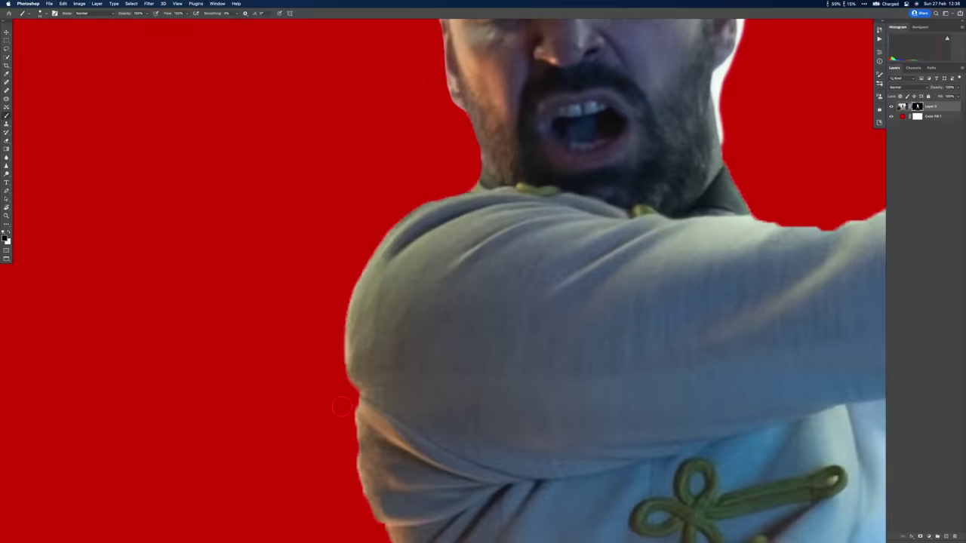
scroll(341, 408, "down", 15)
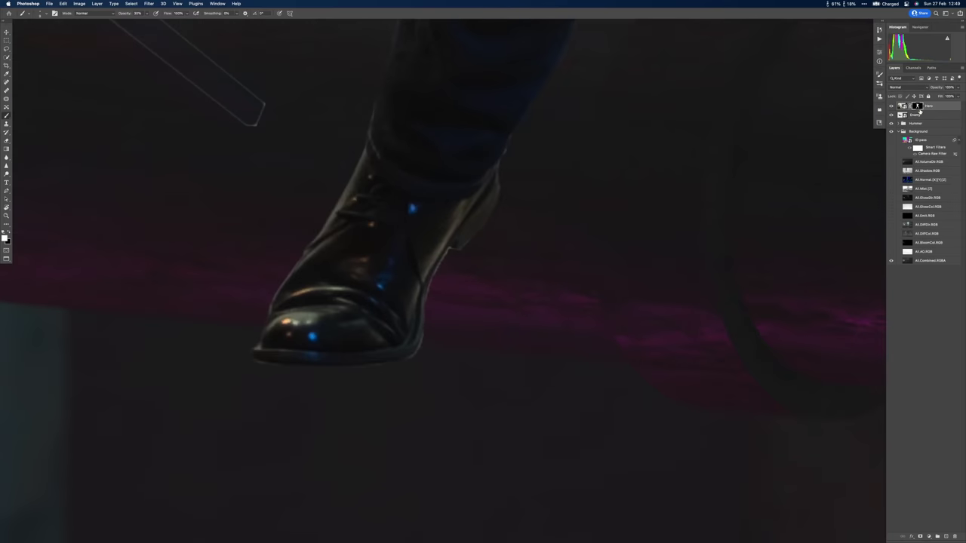
right_click(448, 264)
key("Escape")
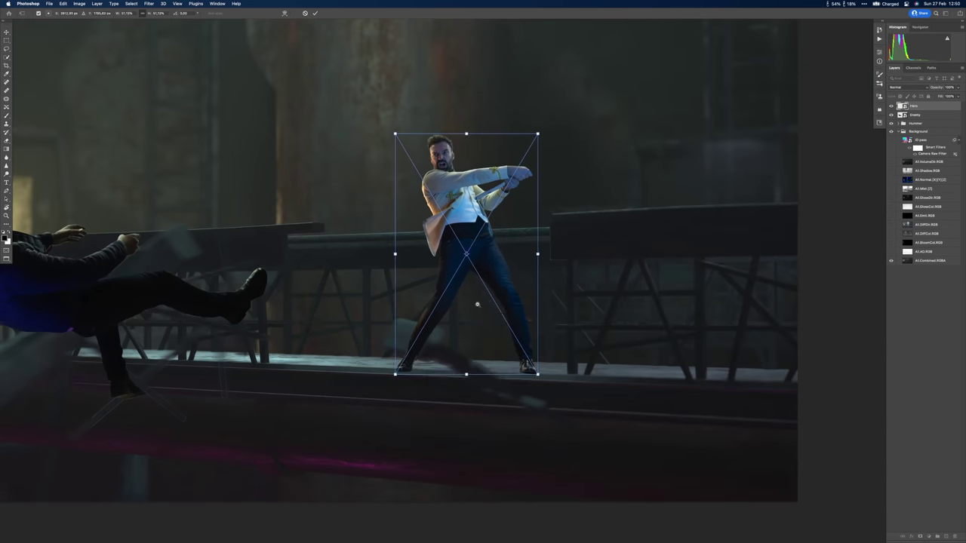
left_click_drag(486, 327, 492, 323)
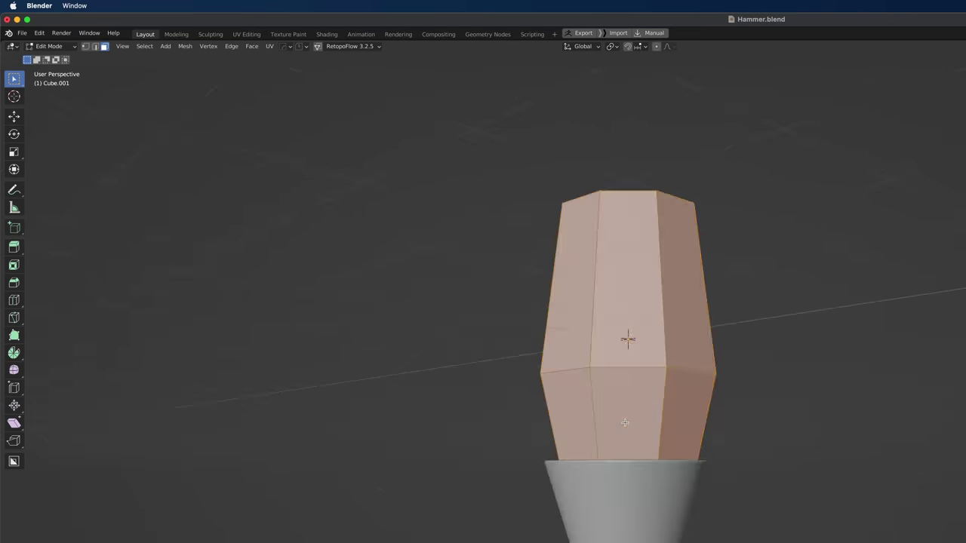
Inset the selected faces of the hammer's block-shaped head.
key("i")
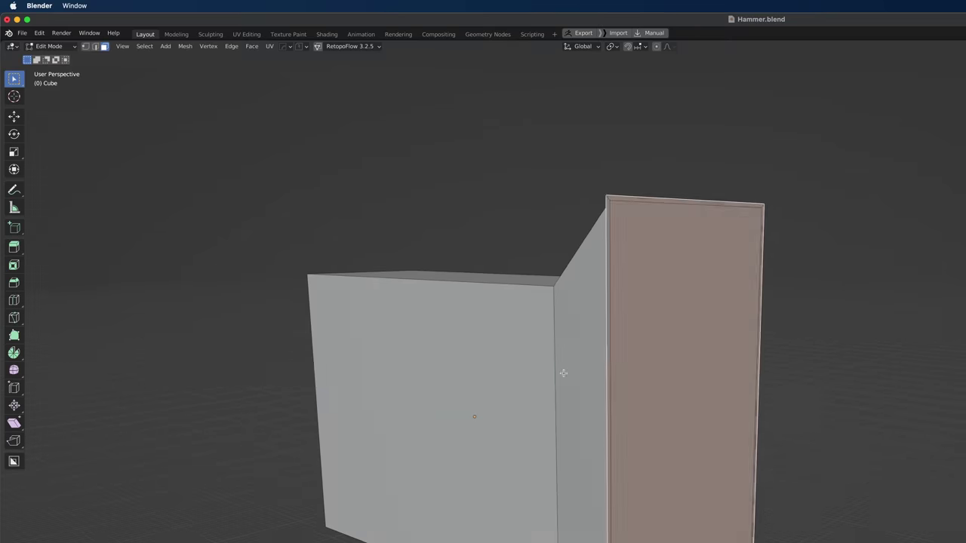
Move the hammer-head selection along X, deselect, and orbit to review the glowing hammer.
key("g")
key("x")
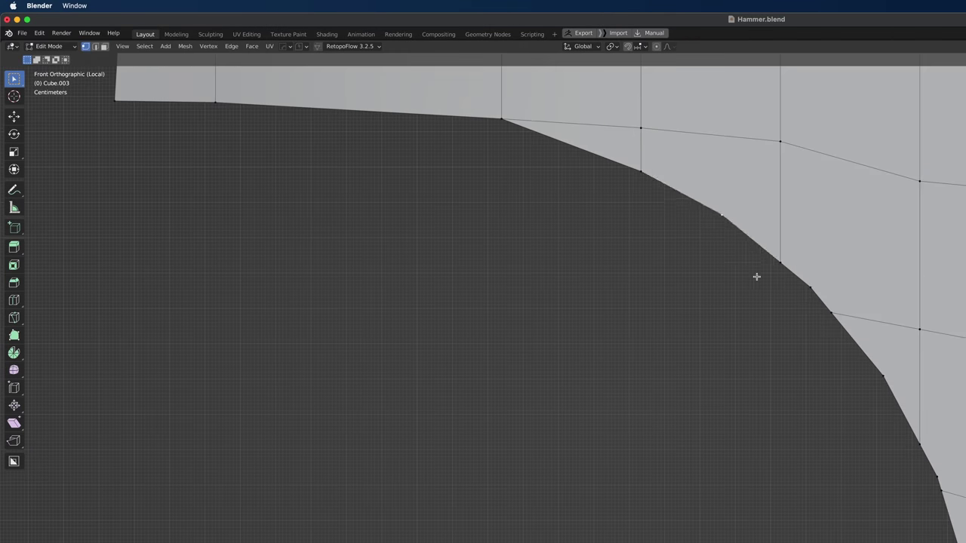
scroll(756, 276, "down", 2)
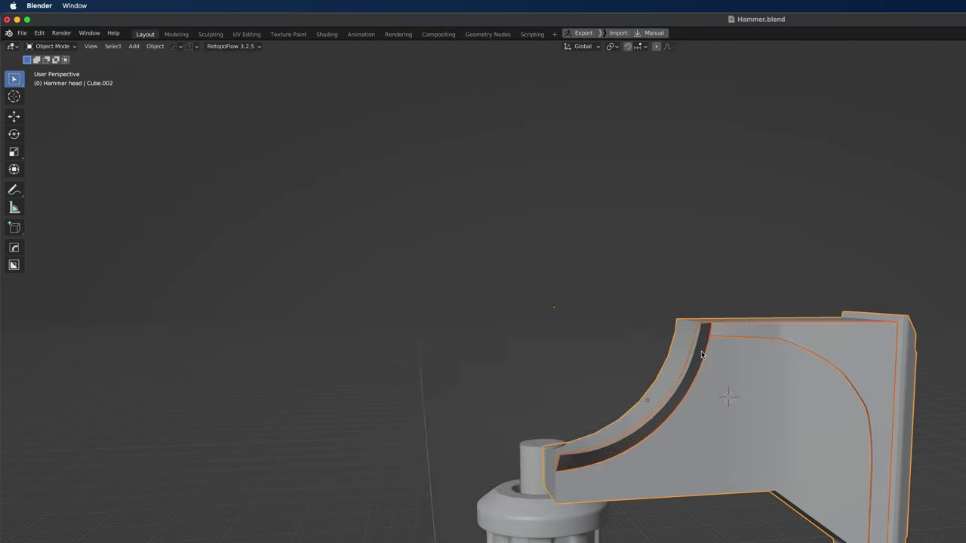
key("alt+a")
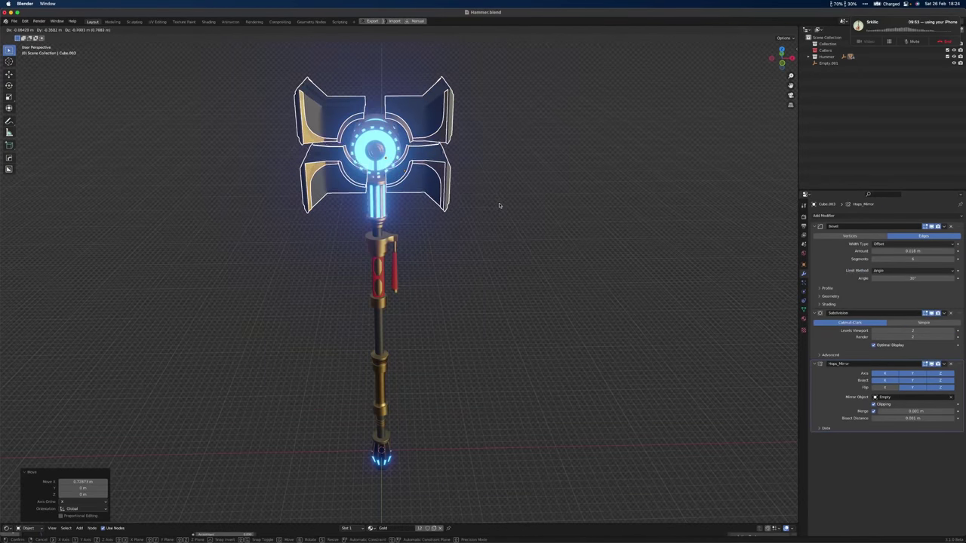
scroll(497, 196, "down", 3)
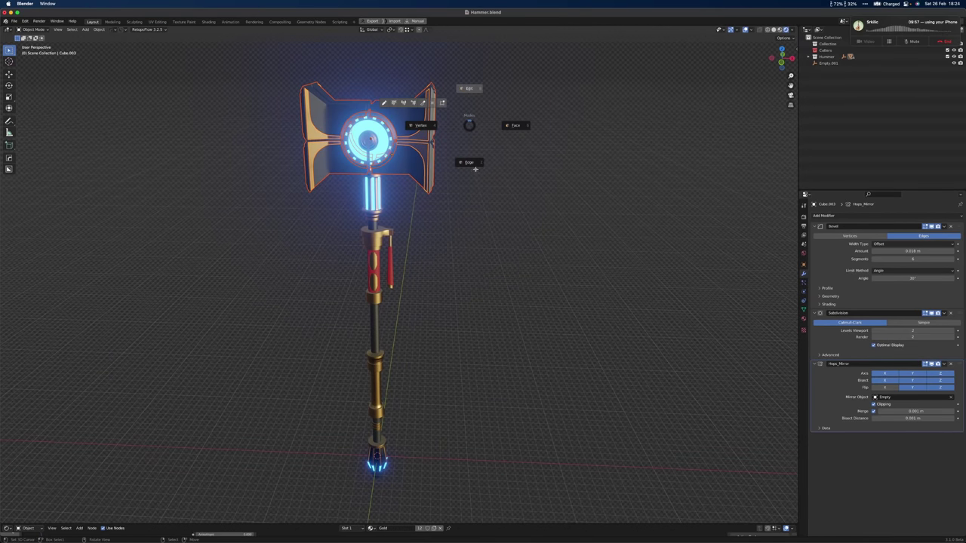
scroll(477, 206, "left", 5)
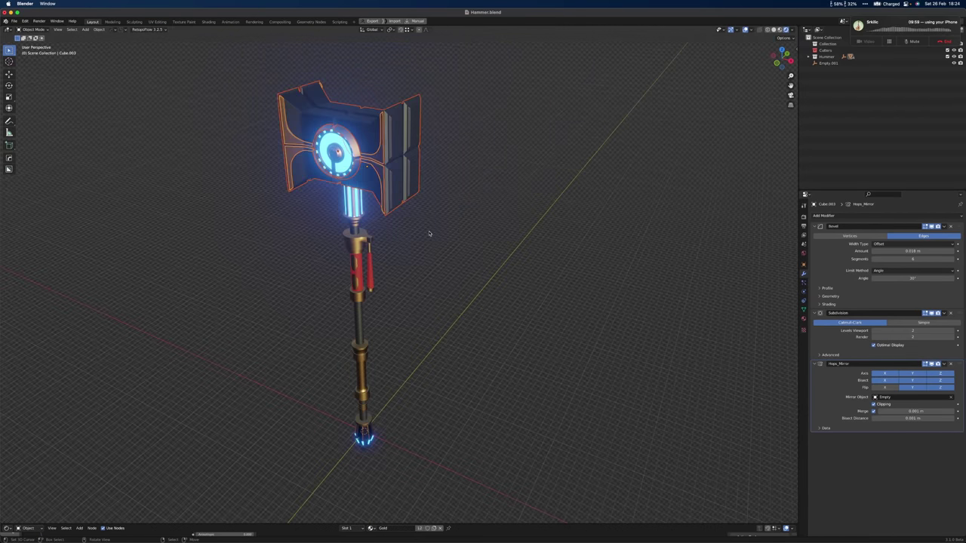
scroll(450, 180, "left", 5)
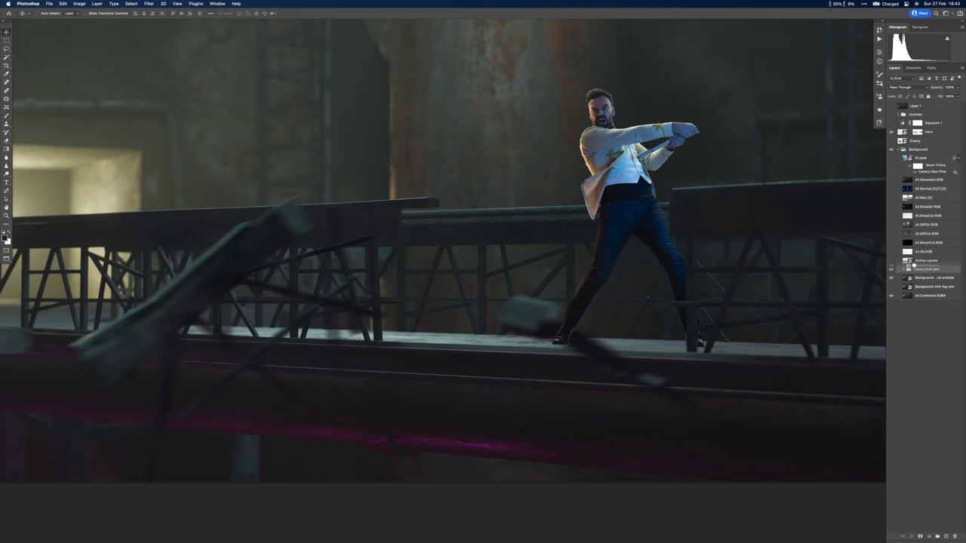
Shift the hero sideways and paint the hammer's mask so it sits over his gripping finger.
left_click_drag(640, 208, 666, 209)
key("super+minus")
key("b")
scroll(619, 182, "up", 5)
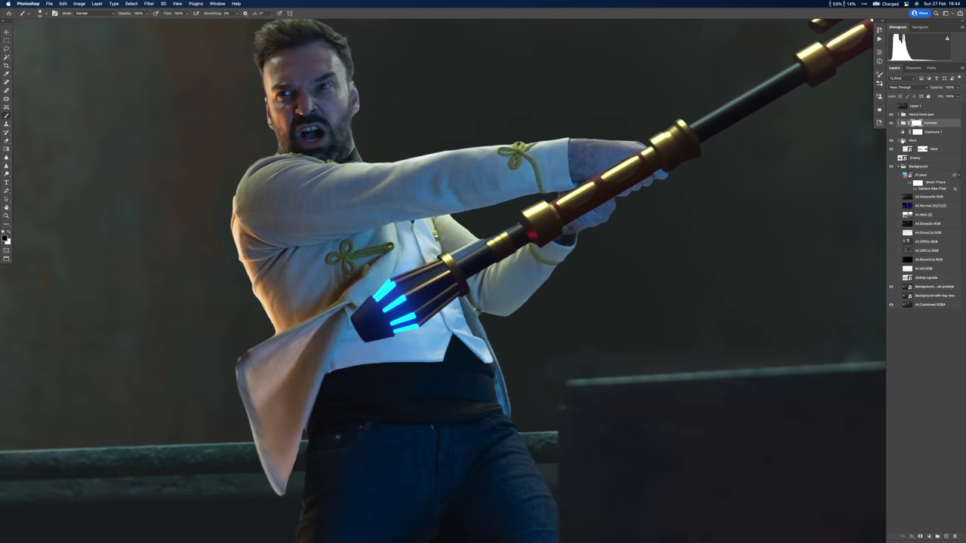
scroll(561, 197, "up", 3)
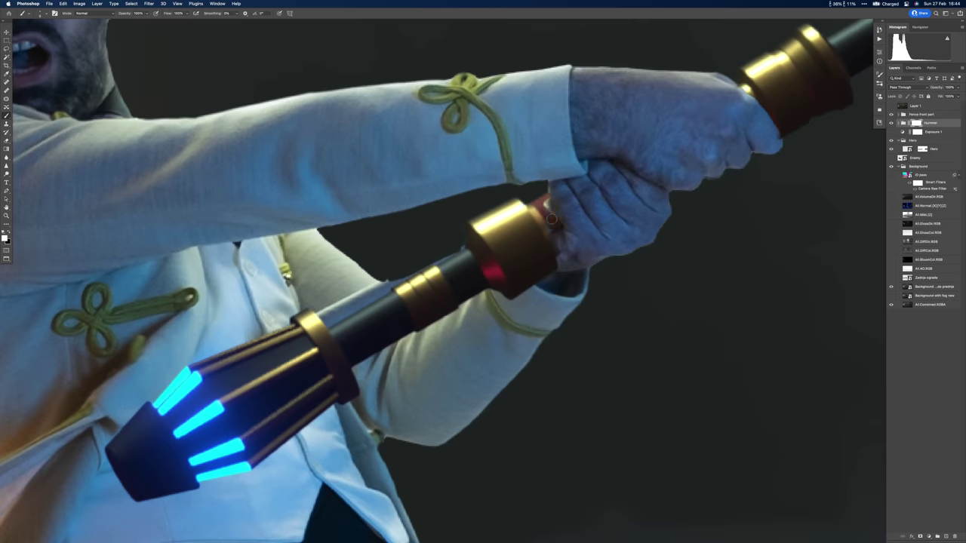
left_click_drag(543, 186, 557, 194)
Rotate the hammer group about 1.8° further with Free Transform and commit the angle.
key("super+t")
key("super+0")
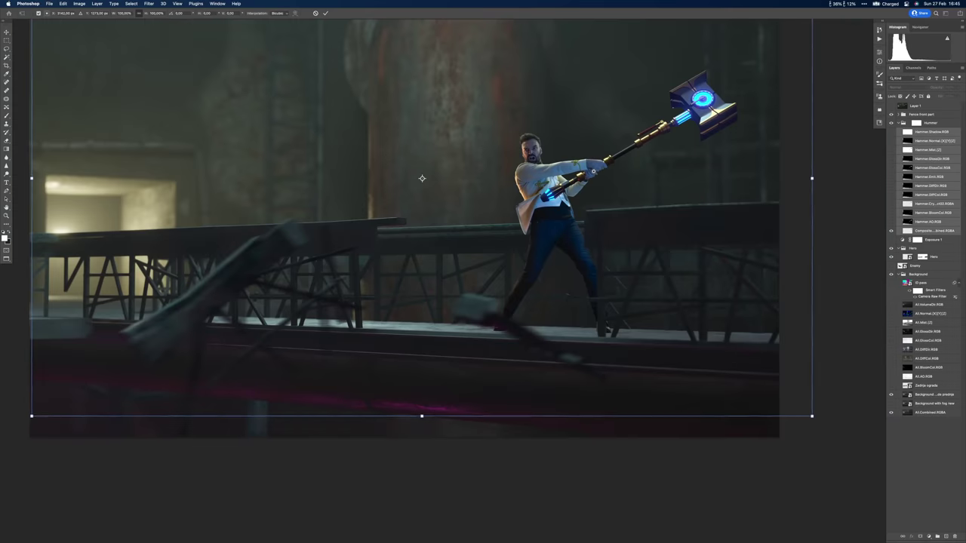
key("super+t")
scroll(602, 177, "down", 2)
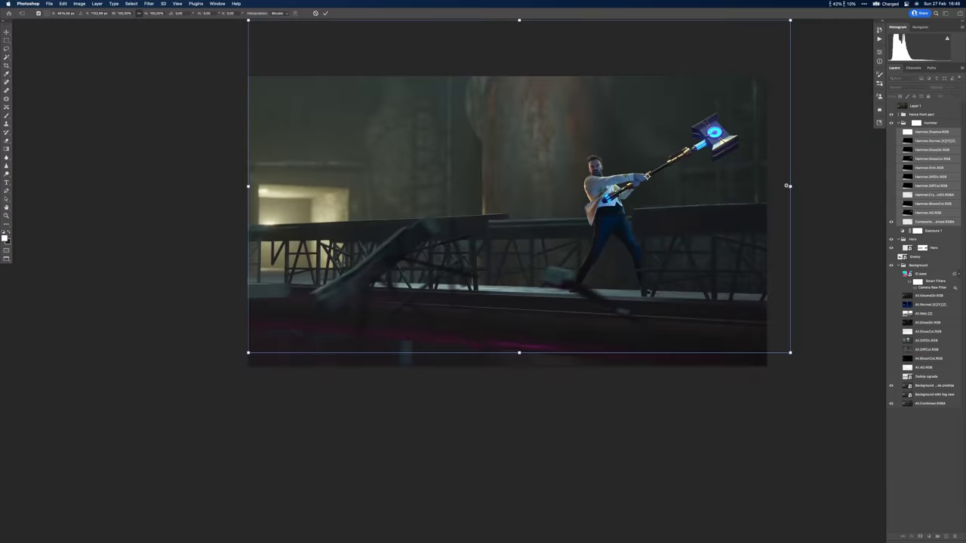
scroll(602, 177, "up", 5)
scroll(723, 141, "down", 1)
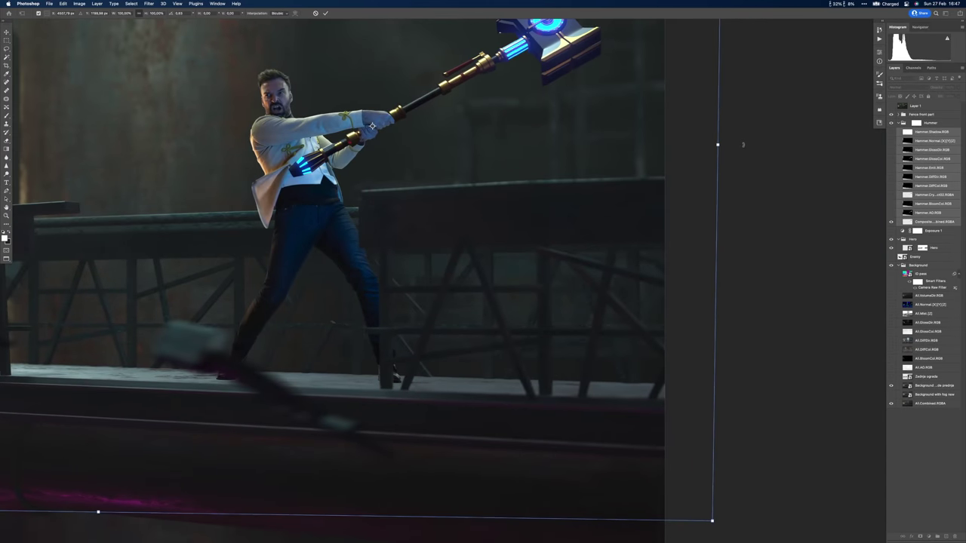
left_click_drag(720, 143, 711, 152)
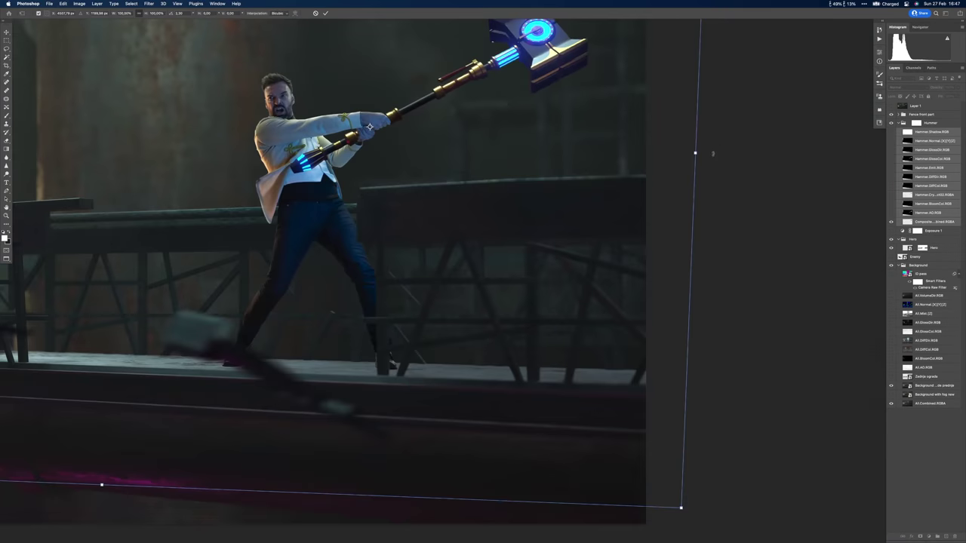
scroll(712, 153, "up", 3)
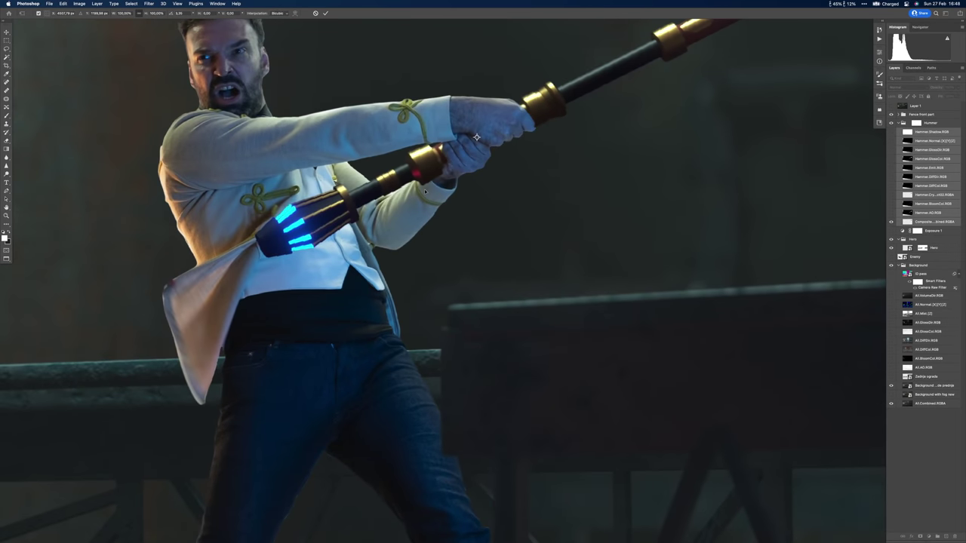
key("Return")
key("b")
scroll(477, 137, "up", 4)
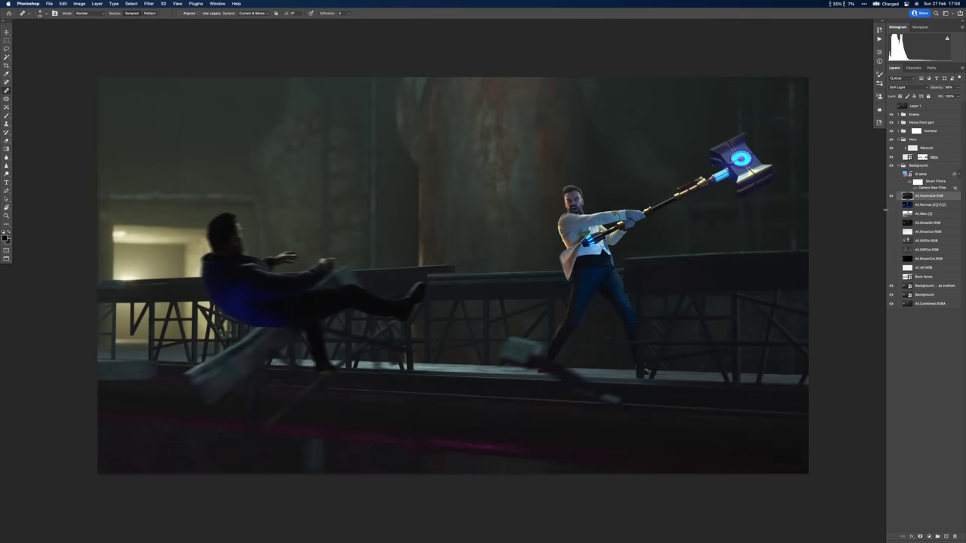
Hide AI.VolumeCol and paint white on Layer 2's mask to brighten the doorway light.
left_click(890, 197)
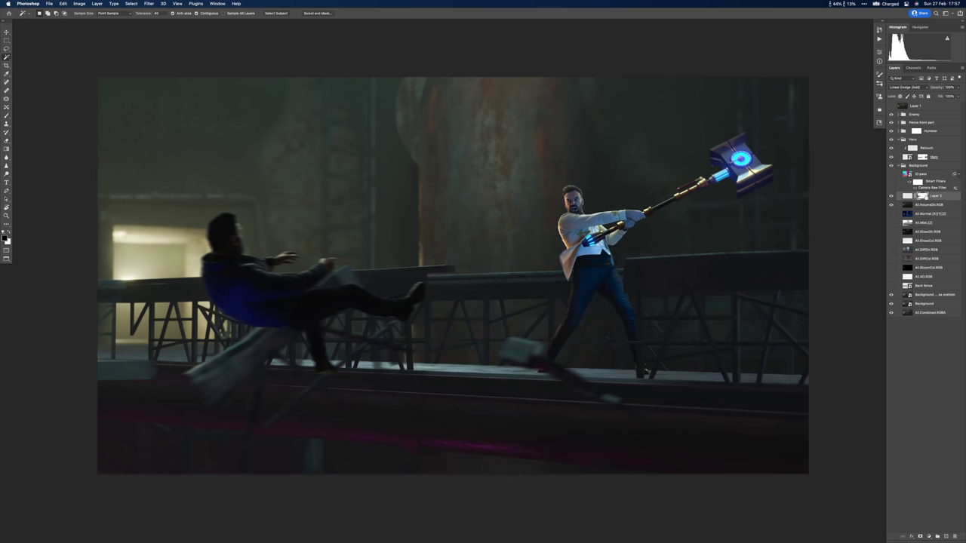
key("b")
key("x")
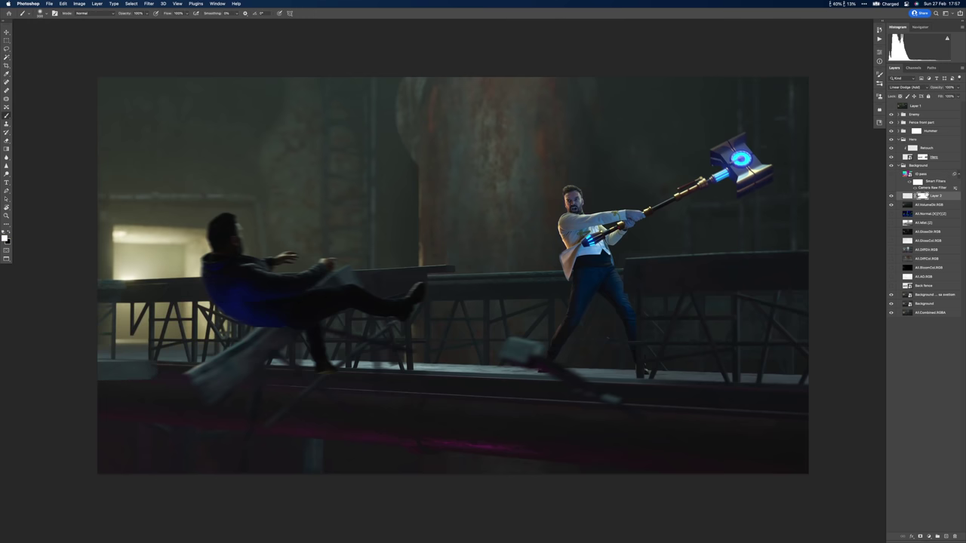
left_click_drag(176, 255, 121, 260)
left_click_drag(128, 309, 132, 332)
left_click_drag(151, 257, 121, 264)
left_click_drag(125, 332, 147, 336)
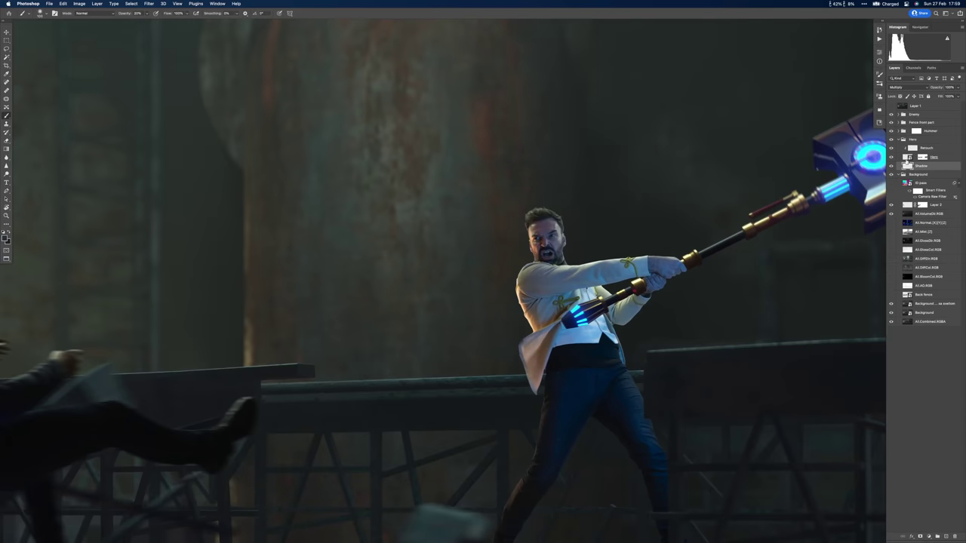
Add a lighting layer above Retouch, shift the hero about 44 px left, and hue the enemy's jacket purple.
double_click(926, 149)
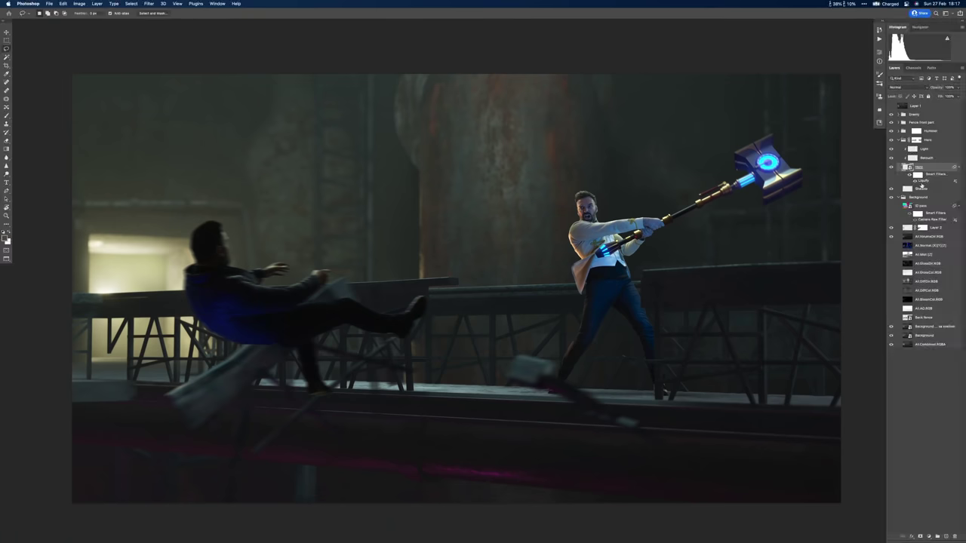
left_click(928, 536)
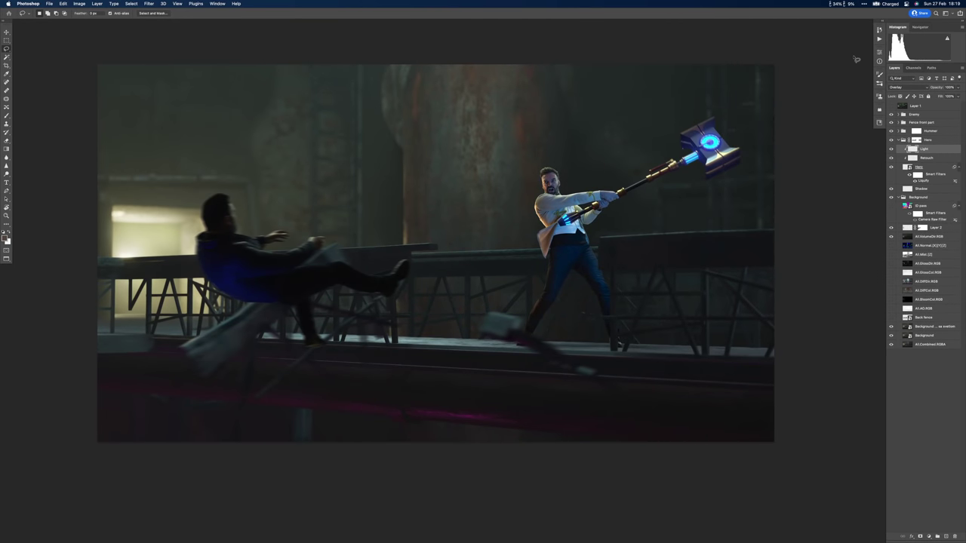
left_click(929, 131, "shift")
key("v")
left_click_drag(572, 280, 538, 281)
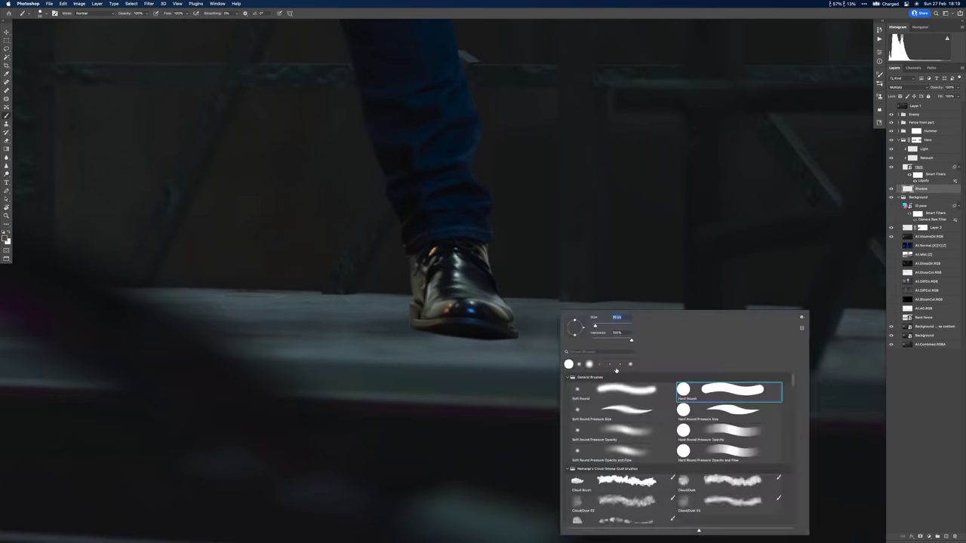
key("Escape")
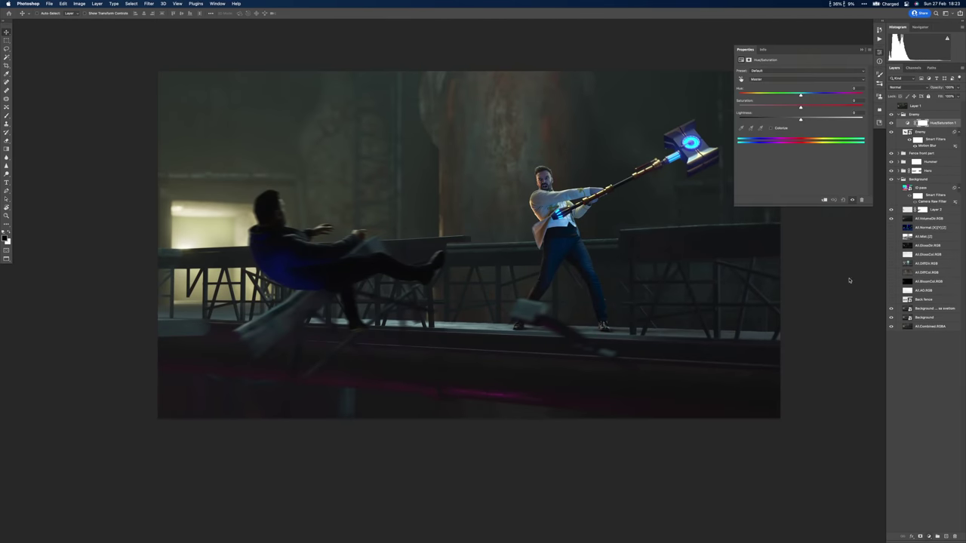
left_click_drag(801, 94, 830, 96)
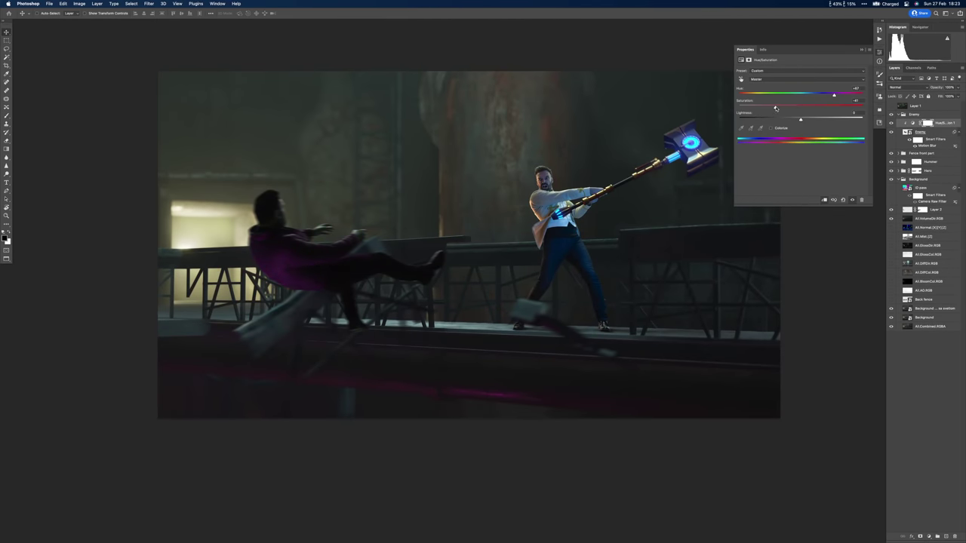
Add a new empty layer above the Enemy hue adjustment and zoom in on the enemy.
left_click(924, 133)
key("super+shift+alt+n")
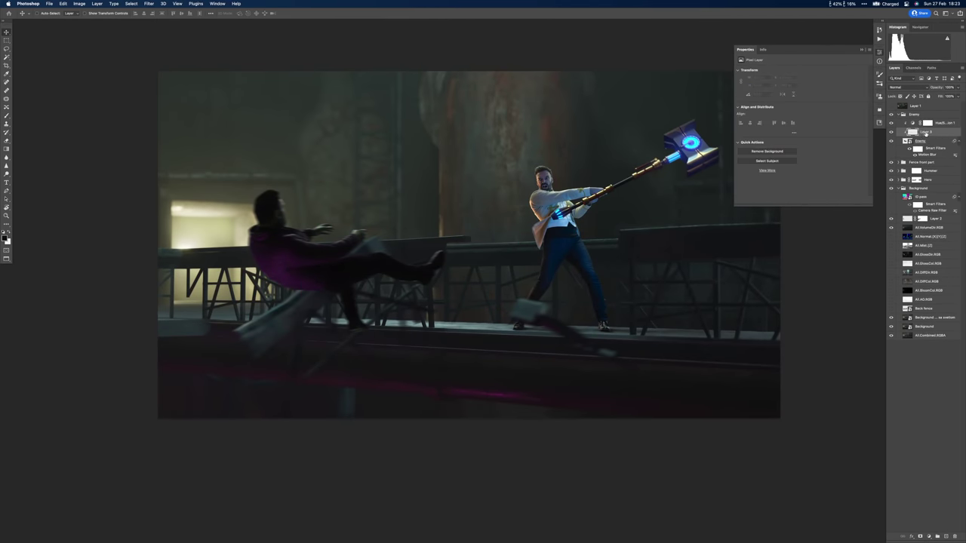
key("b")
key("super+equal")
key("super+equal")
key("super+equal")
key("super+bracketright")
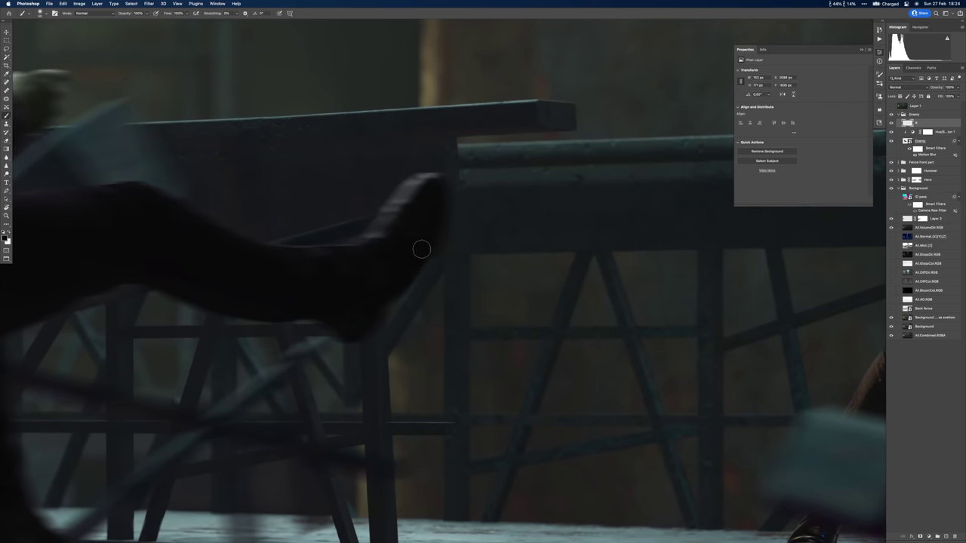
key("super+0")
key("super+shift+alt+n")
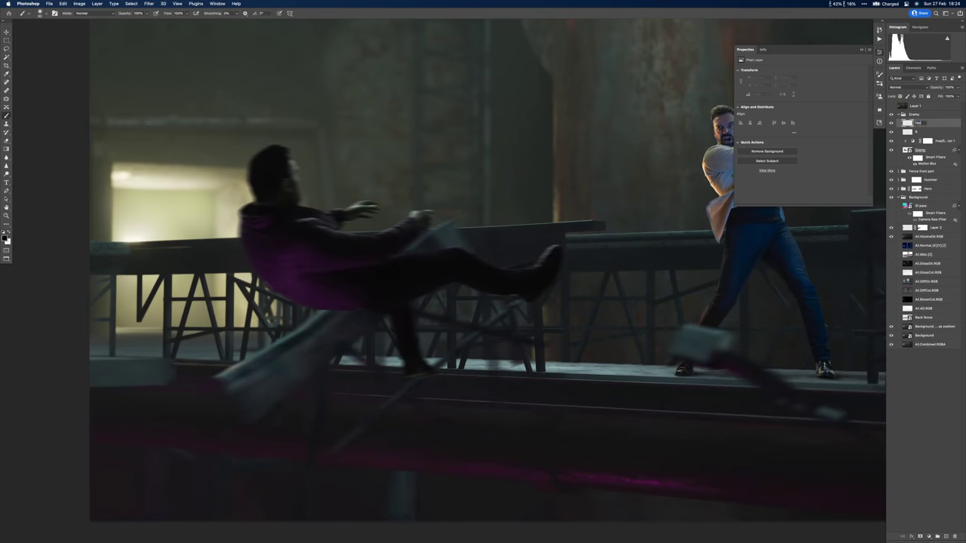
key("super+equal")
key("super+equal")
Paint a dark grey helmet shape over the enemy's head.
left_click(6, 237)
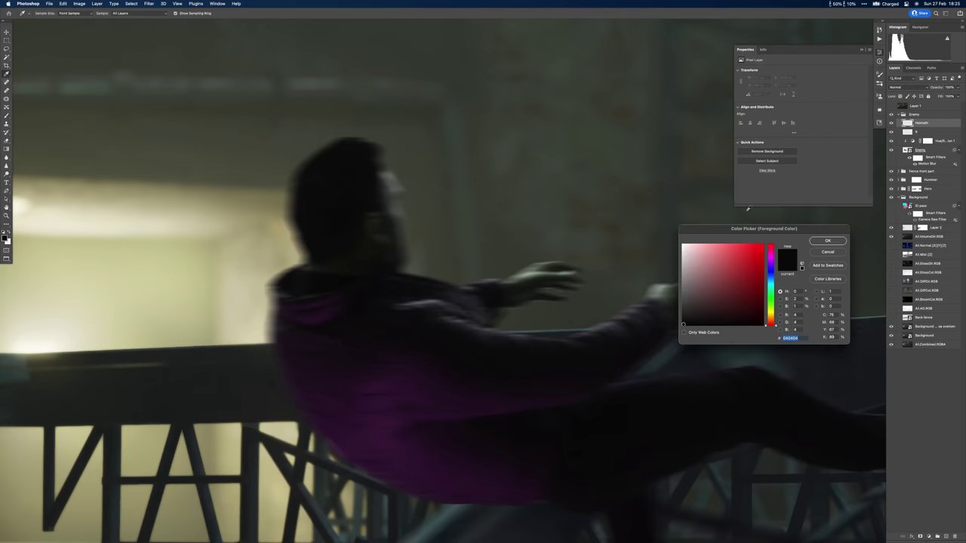
key("Return")
key("b")
right_click(349, 169)
key("super+0")
mouse_move(324, 174)
left_mouse_down()
mouse_move(340, 196)
mouse_move(332, 223)
mouse_move(362, 151)
mouse_move(410, 217)
left_mouse_up()
Add a magenta visor layer, extend the helmet's left edge, and place the visor above the helmet.
right_click(356, 173)
key("Escape")
scroll(332, 222, "up", 2)
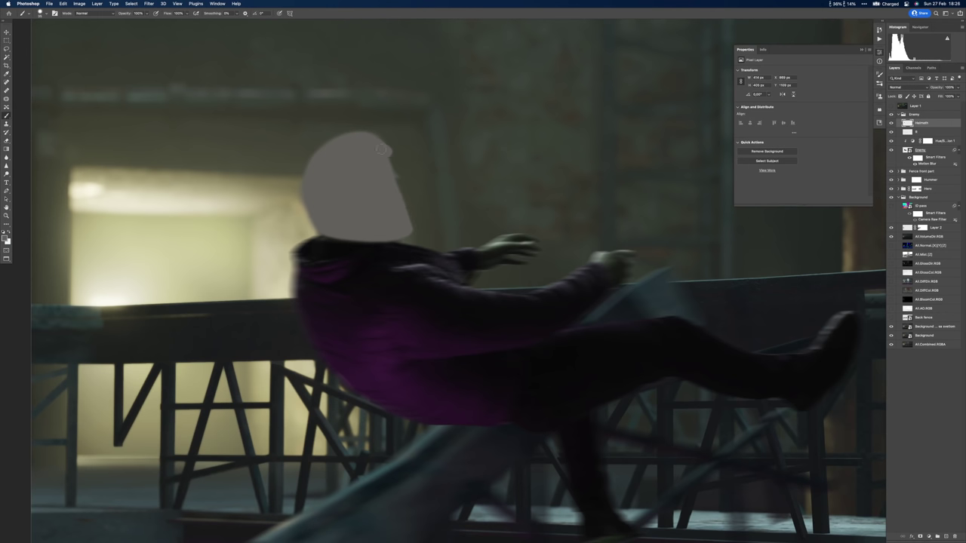
key("Return")
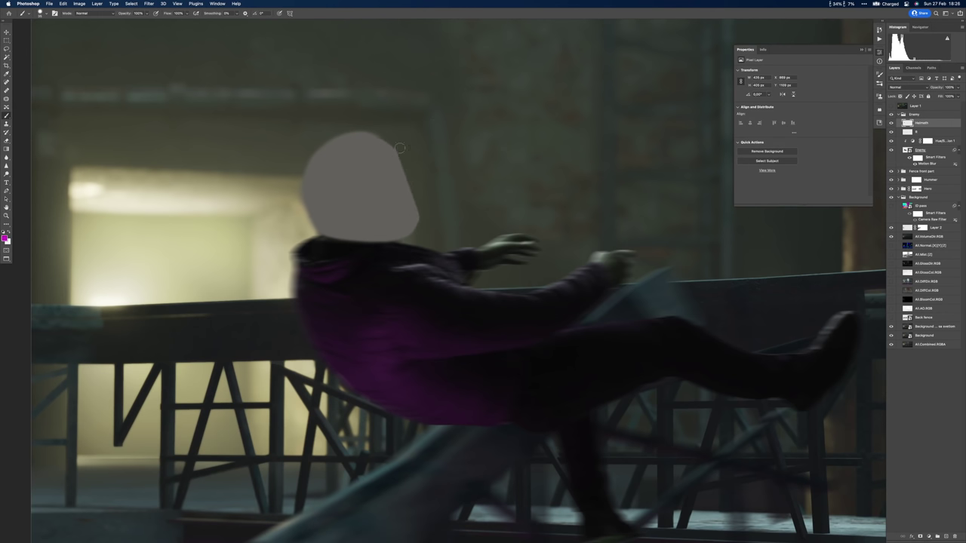
key("super+shift+alt+n")
key("alt+bracketright")
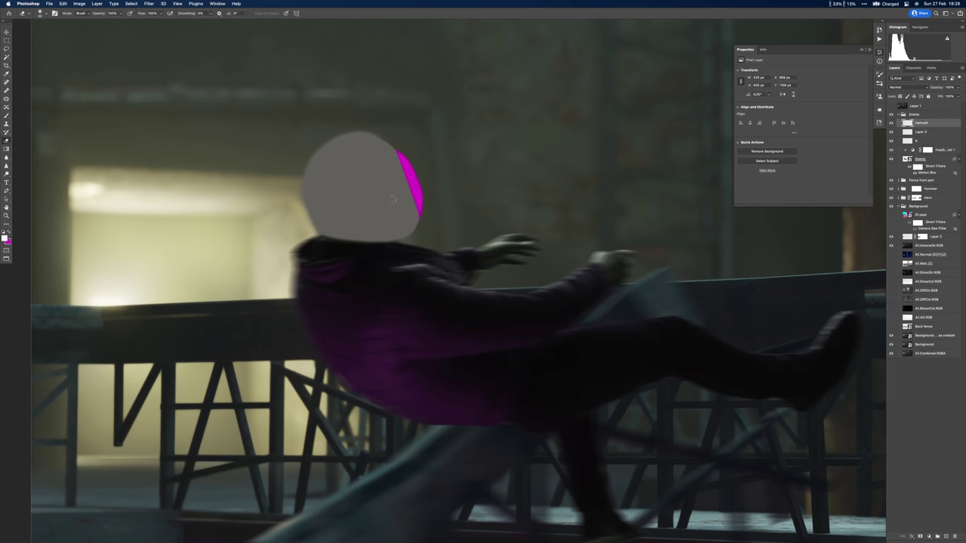
mouse_move(294, 200)
left_mouse_down()
mouse_move(300, 230)
mouse_move(310, 176)
mouse_move(294, 235)
left_mouse_up()
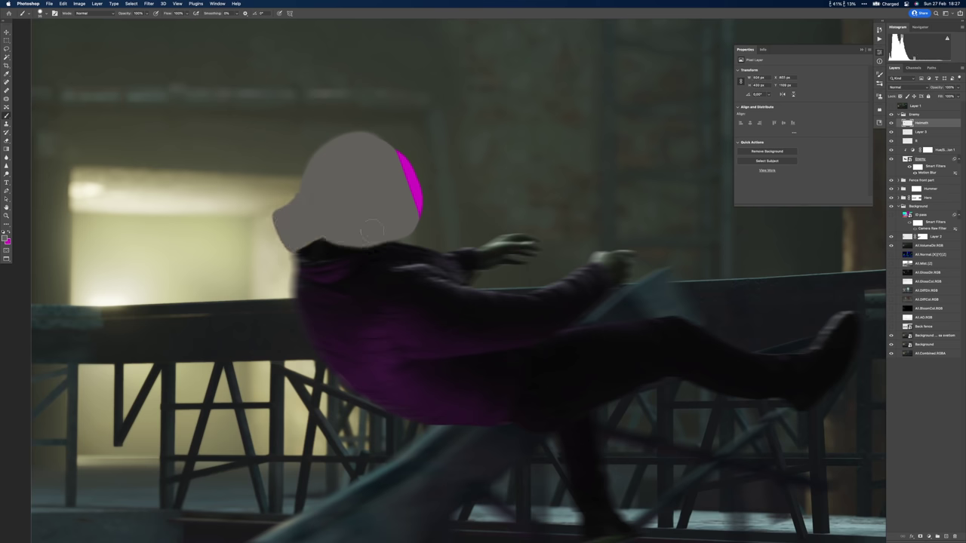
key("Tab")
key("Tab")
key("alt+bracketleft")
Paint a groove line across the top of the helmet on a new layer.
key("ctrl+bracketright")
left_click(946, 537)
scroll(291, 122, "up", 2)
left_click(755, 295, "ctrl+alt+super")
right_click(420, 142)
key("Escape")
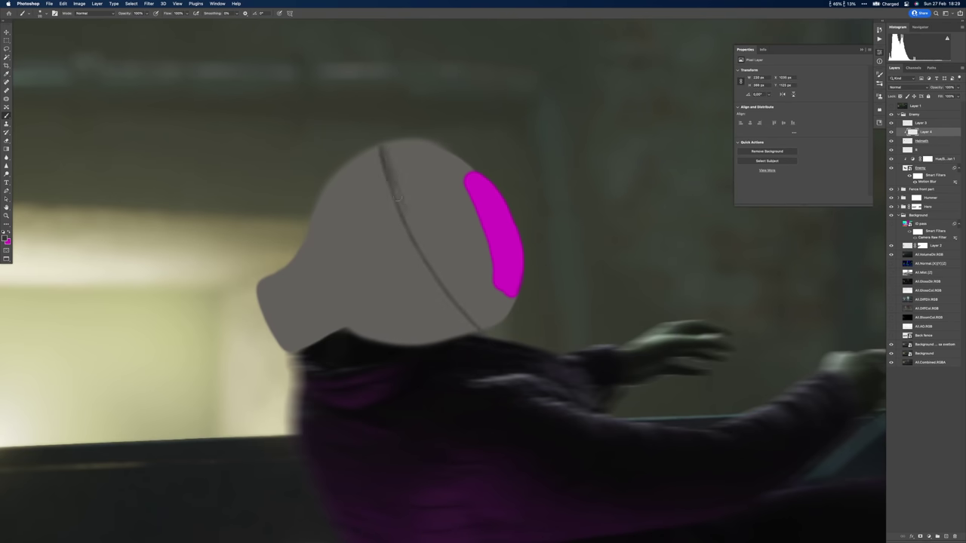
left_click_drag(251, 275, 379, 143)
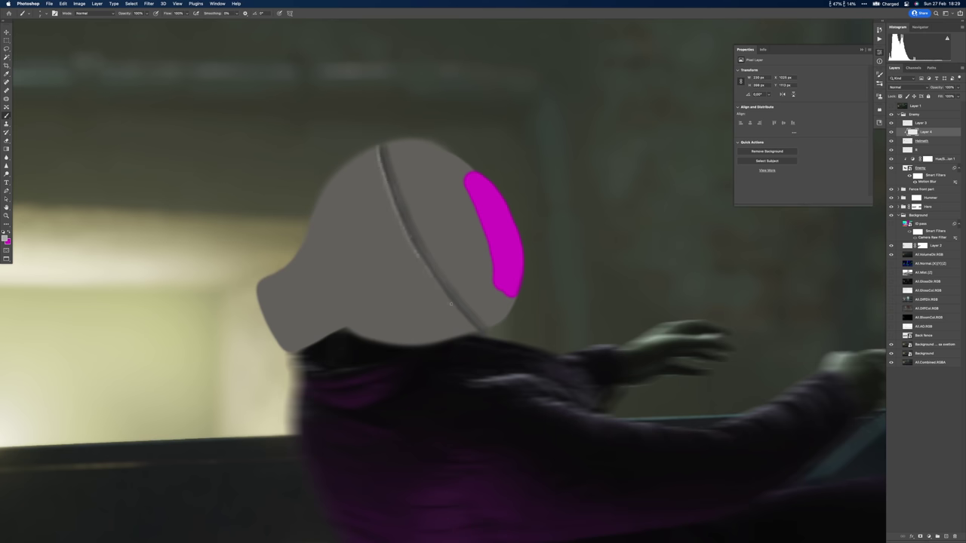
Add a Curves adjustment above Layer 4 and bend it to darken the helmet.
left_click(937, 536)
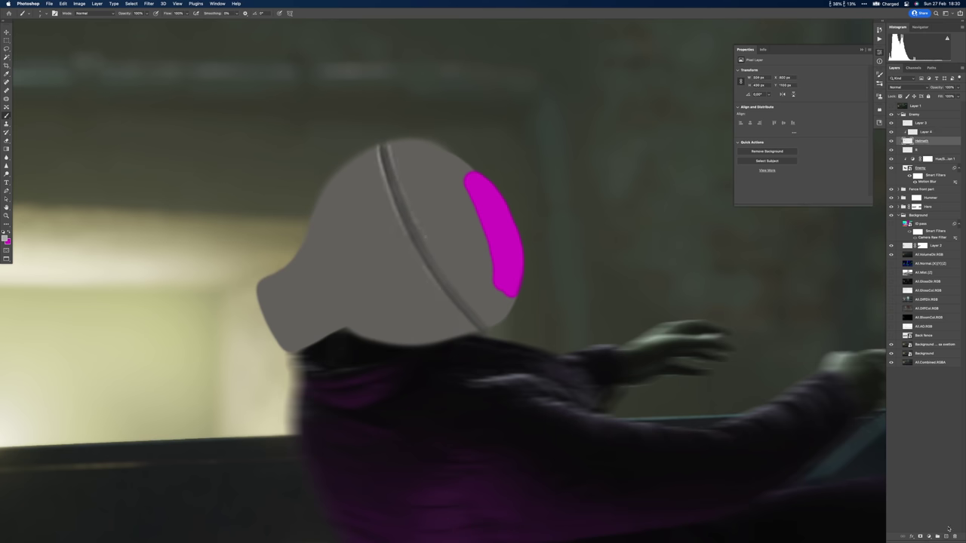
left_click_drag(806, 127, 823, 139)
key("ctrl+minus")
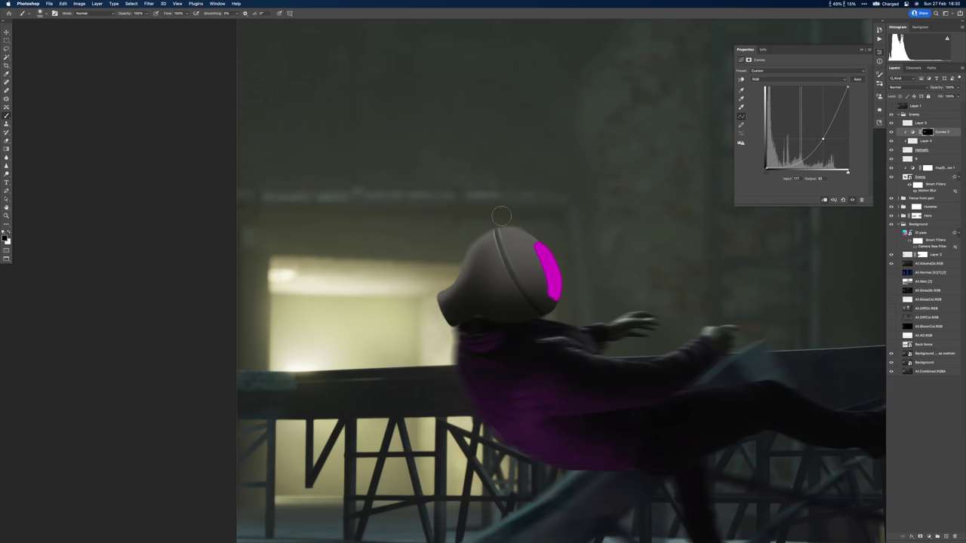
Select Layer 4 and undo the magenta visor patch, leaving the helmet plain grey.
scroll(501, 217, "up", 5)
left_click(428, 317, "super")
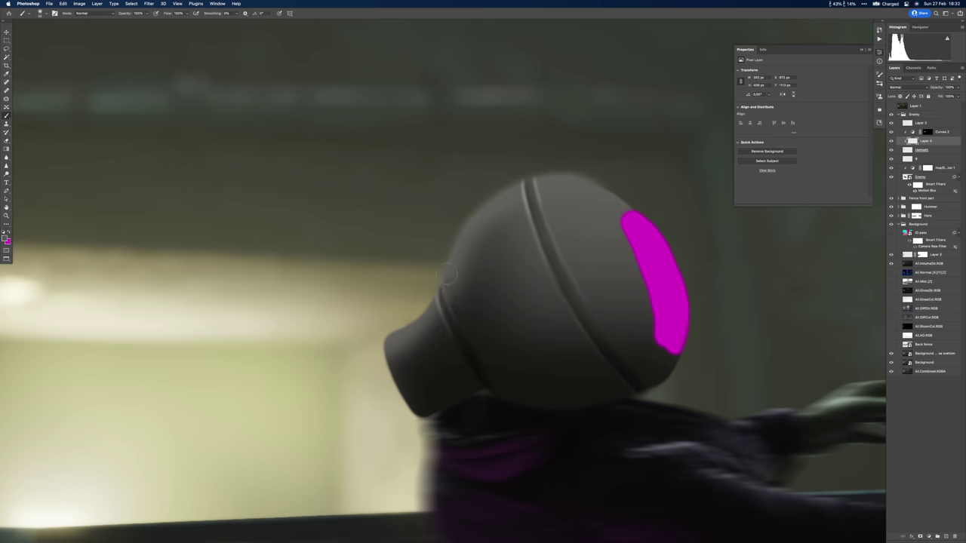
scroll(435, 306, "down", 5)
scroll(435, 305, "up", 4)
key("super+z")
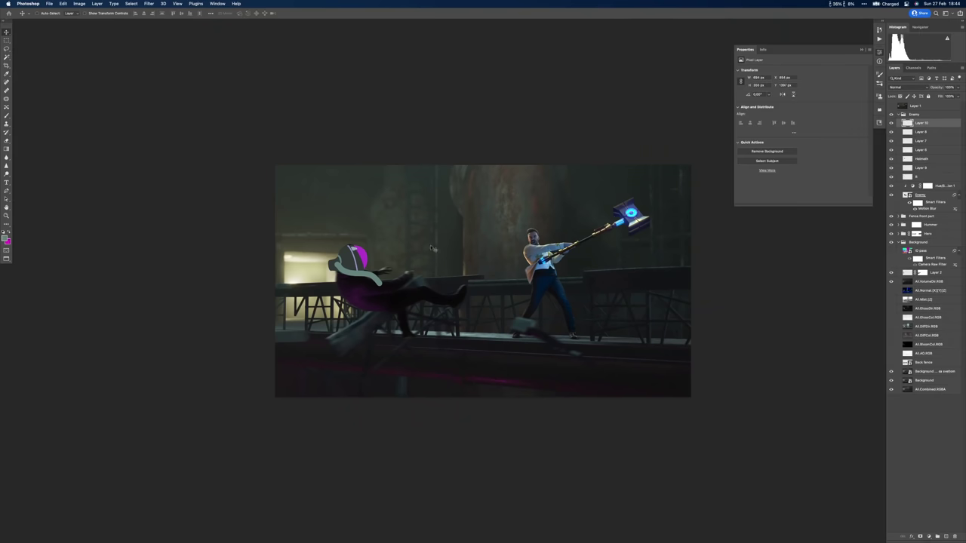
Add a layer above Layer 6 in the Helmet group and paint colour swatch blobs beside the helmet.
scroll(356, 262, "up", 6)
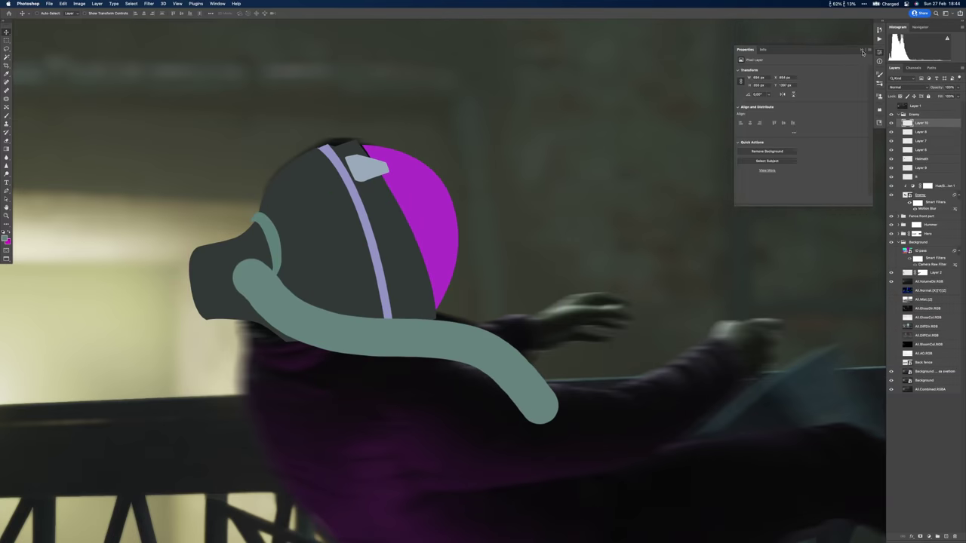
left_click(910, 149)
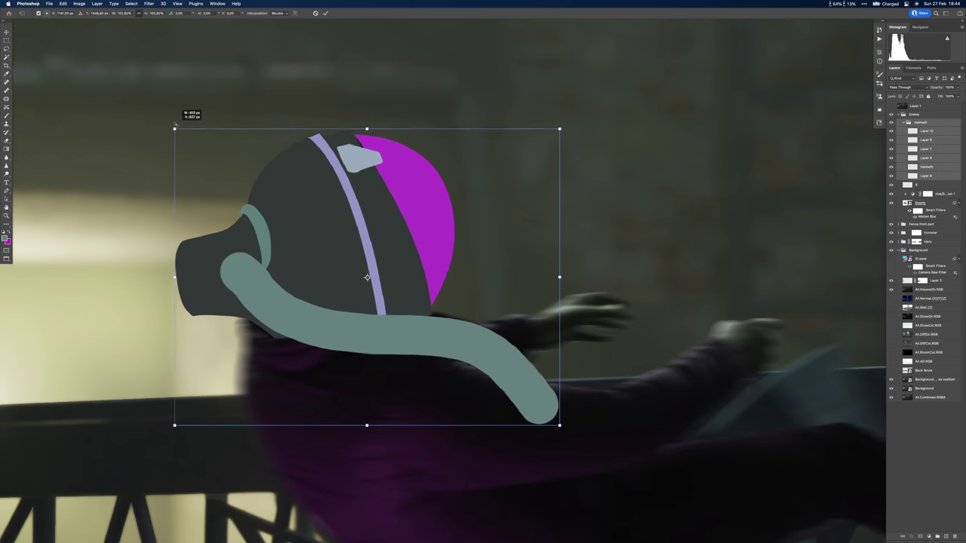
left_click(903, 158)
scroll(197, 256, "up", 4)
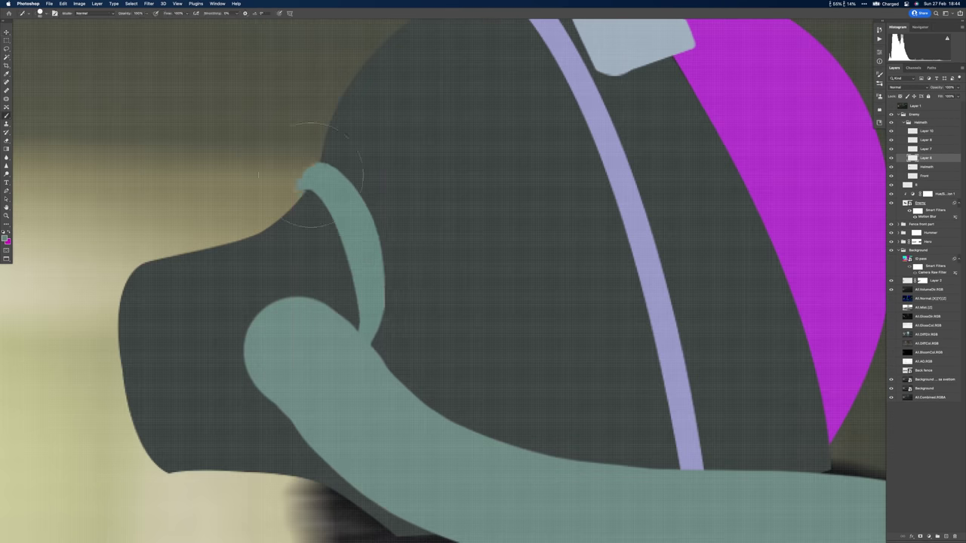
key("ctrl+shift+alt+n")
key("b")
scroll(421, 312, "up", 1)
left_click_drag(128, 106, 139, 112)
left_click_drag(200, 97, 209, 104)
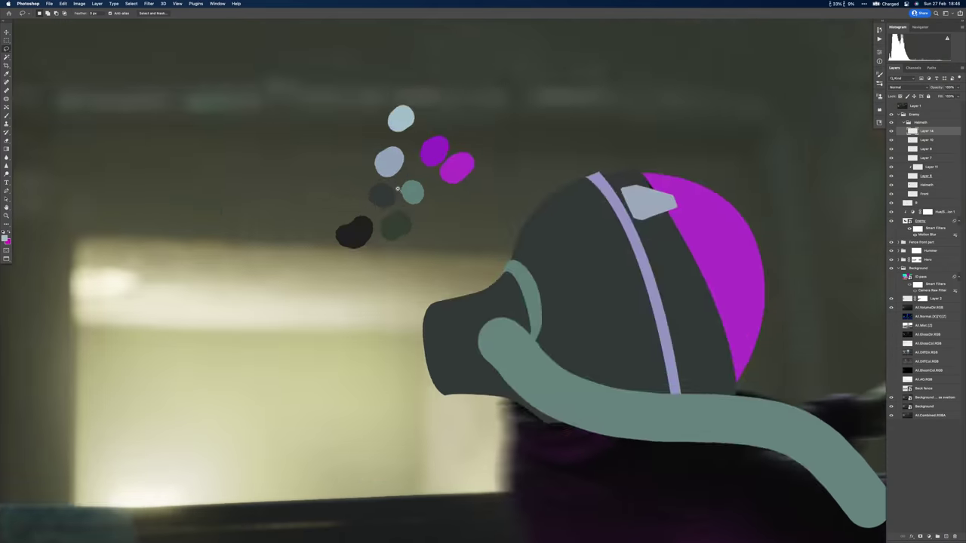
Select Layer 11 and review the brush presets.
scroll(397, 189, "right", 5)
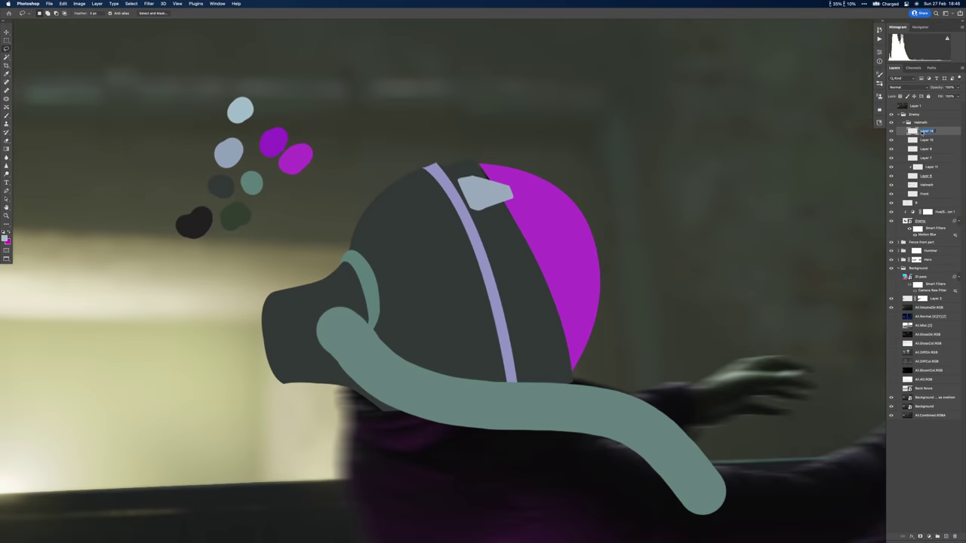
left_click(928, 166)
key("b")
right_click(339, 255)
key("Escape")
scroll(361, 302, "up", 3)
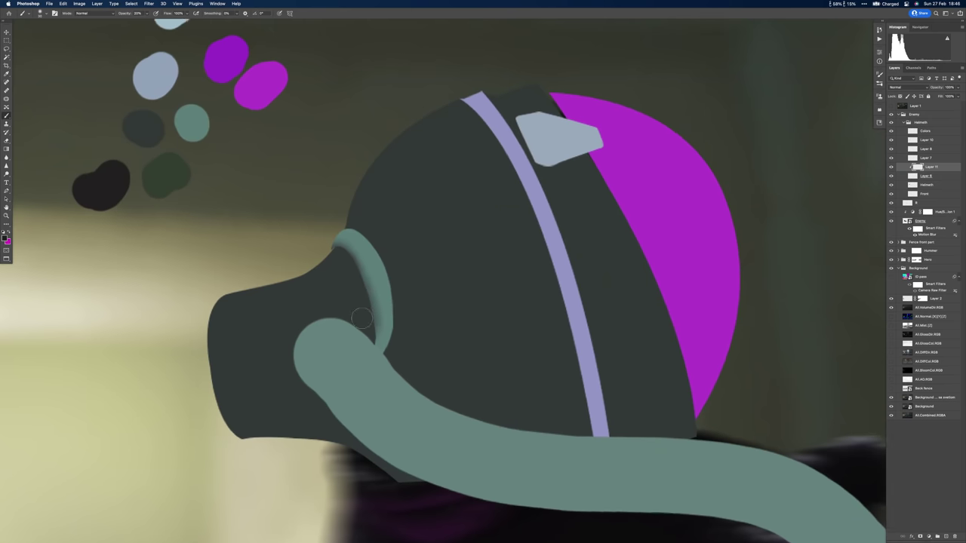
On a new layer, paint a light teal highlight across the helmet top and dark shading on its body.
key("alt+bracketleft")
key("ctrl+alt+shift+n")
key("6")
key("bracketright")
key("bracketright")
key("bracketright")
key("0")
mouse_move(416, 129)
left_mouse_down()
mouse_move(518, 65)
mouse_move(201, 164)
left_mouse_up()
mouse_move(491, 310)
left_mouse_down()
mouse_move(396, 407)
mouse_move(373, 317)
left_mouse_up()
right_click(374, 317)
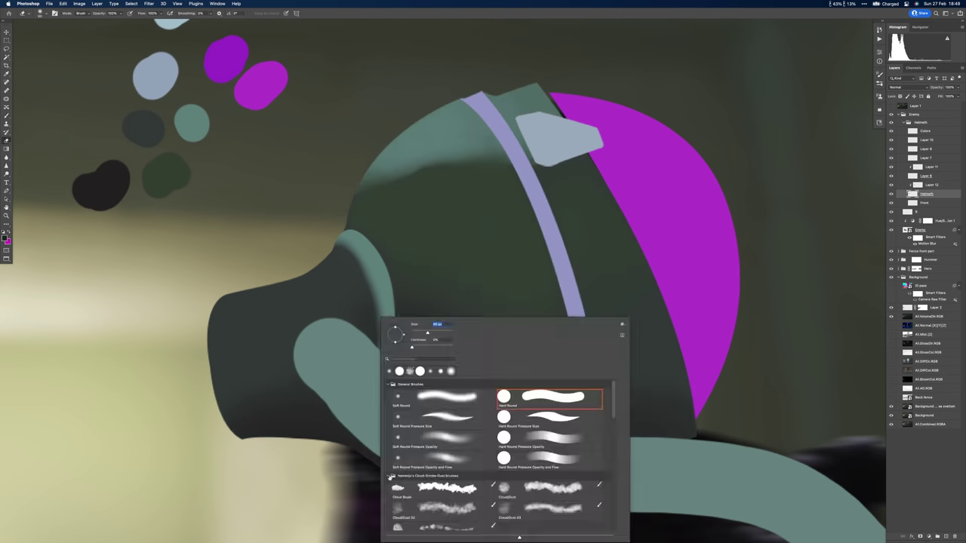
key("Escape")
On another new layer, shade the nozzle dark, lighten the helmet top, and brighten the nozzle's upper edge.
key("ctrl+alt+shift+n")
key("x")
mouse_move(226, 302)
left_mouse_down()
mouse_move(227, 393)
mouse_move(332, 253)
left_mouse_up()
left_click_drag(362, 181, 462, 87)
left_click_drag(237, 298, 338, 278)
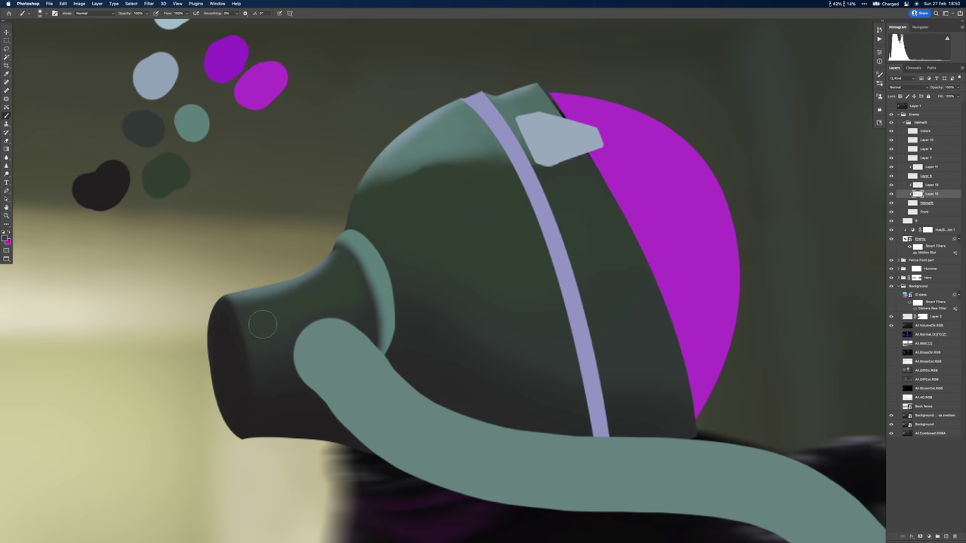
On a new layer, draw a dark valve wheel with spokes left of the nozzle.
key("ctrl+alt+shift+n")
left_click_drag(215, 367, 194, 398)
key("ctrl+z")
left_click_drag(183, 432, 195, 444)
mouse_move(184, 311)
left_mouse_down()
mouse_move(191, 444)
mouse_move(197, 434)
left_mouse_up()
left_click_drag(162, 324, 188, 446)
left_click_drag(181, 343, 189, 379)
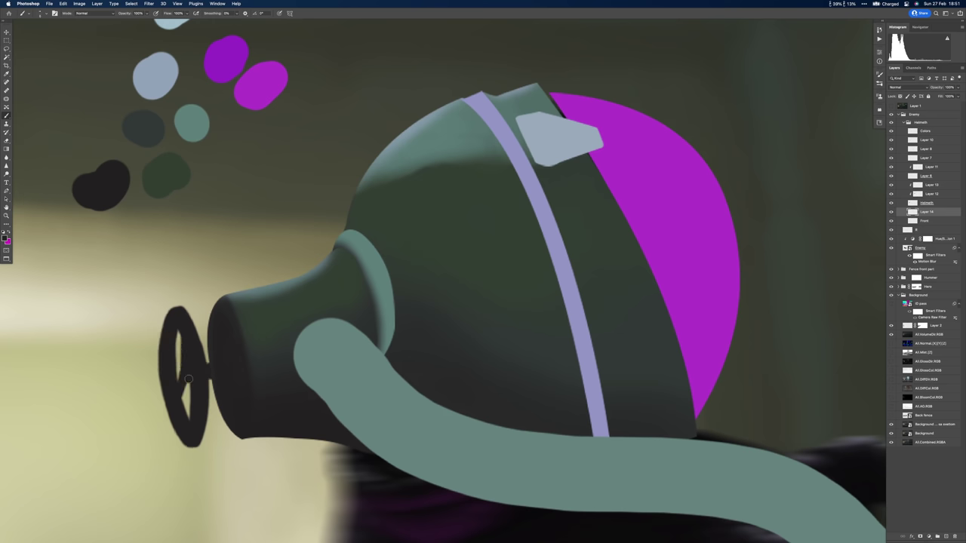
Paint light highlights on the valve wheel on a new layer and erase the excess.
key("ctrl+alt+shift+n")
mouse_move(183, 310)
left_mouse_down()
mouse_move(139, 318)
mouse_move(200, 351)
mouse_move(167, 378)
left_mouse_up()
key("e")
key("b")
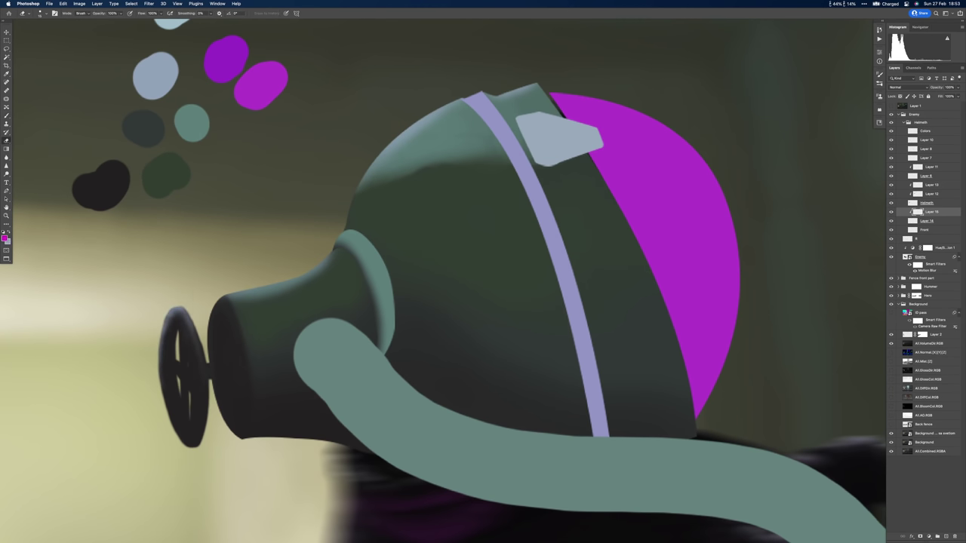
On the nose cup's layer, paint dark shading and a light highlight along the rim.
scroll(442, 279, "down", 4)
key("alt+]")
key("alt+]")
key("alt+]")
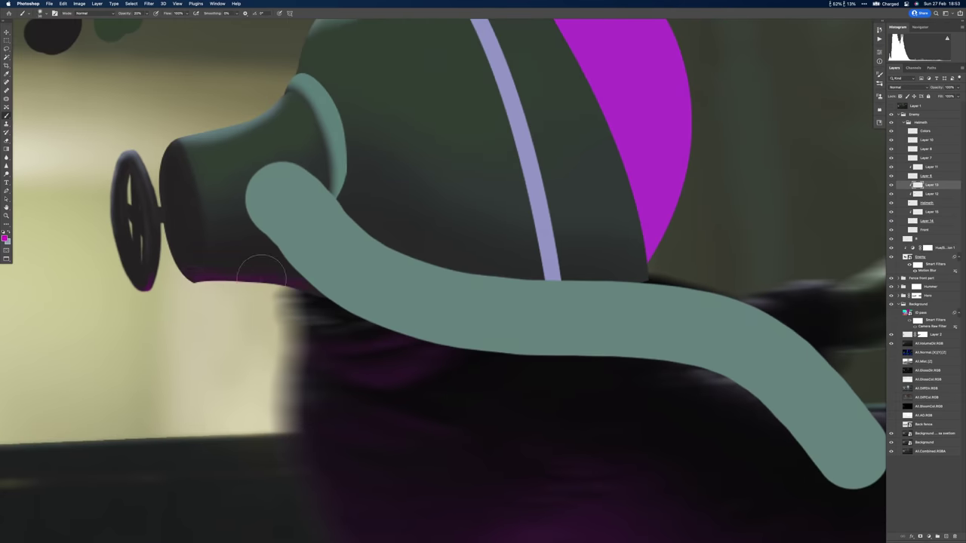
scroll(443, 279, "up", 3)
key("alt+[")
scroll(159, 366, "down", 3)
scroll(452, 275, "up", 6)
key("alt+]")
key("alt+]")
key("alt+]")
mouse_move(436, 315)
left_mouse_down()
mouse_move(449, 257)
mouse_move(451, 275)
left_mouse_up()
scroll(339, 245, "up", 4)
left_click_drag(352, 320, 378, 317)
scroll(332, 191, "down", 10)
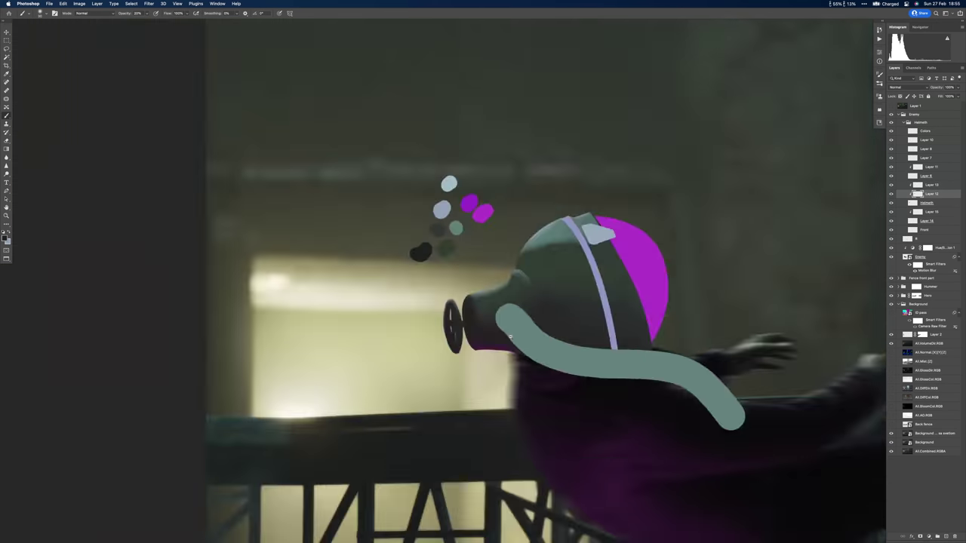
On a new layer at 60% opacity, shade the underside of the breathing tube darker.
key("alt+[")
key("alt+[")
key("alt+[")
scroll(434, 336, "down", 2)
key("ctrl+shift+alt+n")
scroll(582, 398, "up", 6)
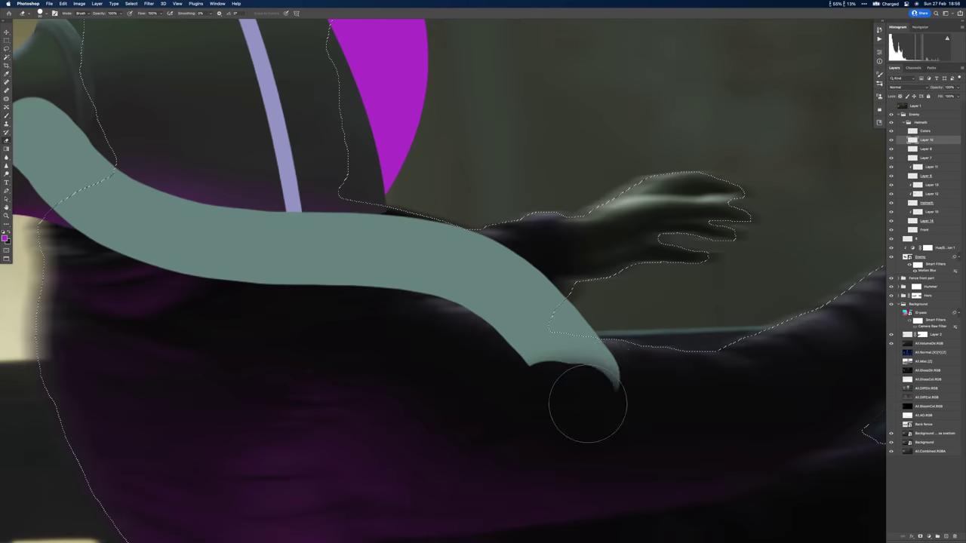
scroll(582, 398, "down", 6)
scroll(292, 281, "up", 2)
key("6")
mouse_move(293, 284)
left_mouse_down()
mouse_move(392, 324)
mouse_move(491, 325)
left_mouse_up()
mouse_move(287, 249)
left_mouse_down()
mouse_move(521, 332)
mouse_move(325, 310)
left_mouse_up()
scroll(297, 289, "up", 5)
scroll(360, 286, "down", 6)
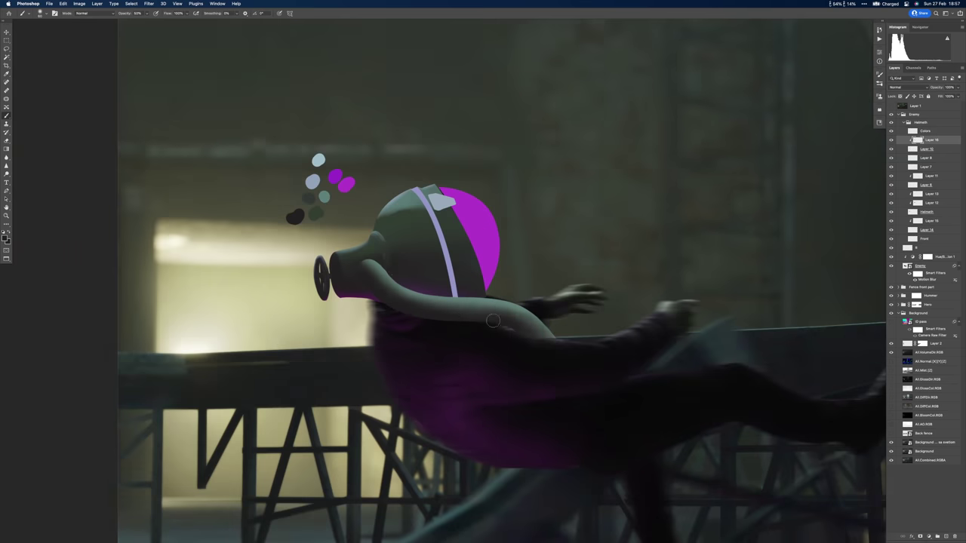
scroll(408, 228, "up", 3)
scroll(562, 313, "down", 1)
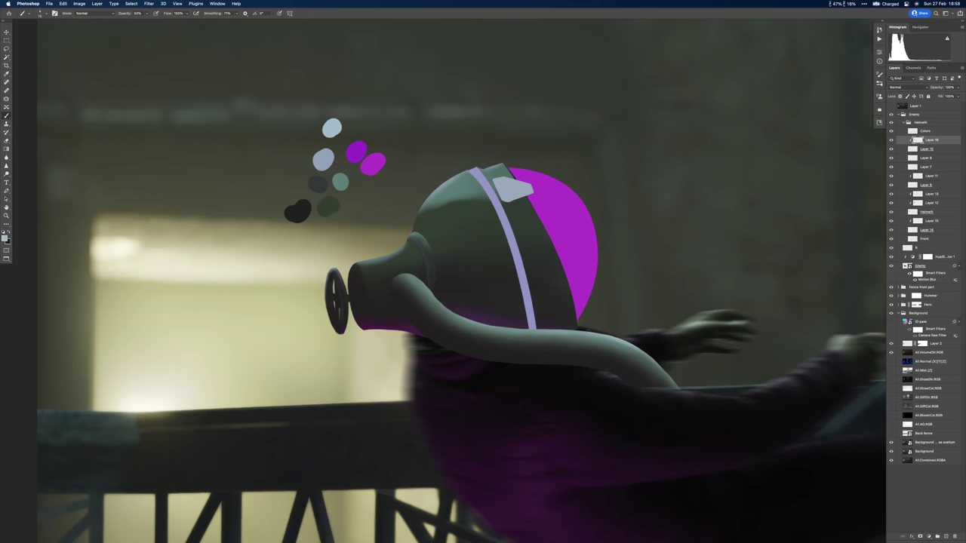
scroll(324, 336, "up", 3)
Load the strap as a selection and darken it along its full length.
left_click(364, 315, "ctrl")
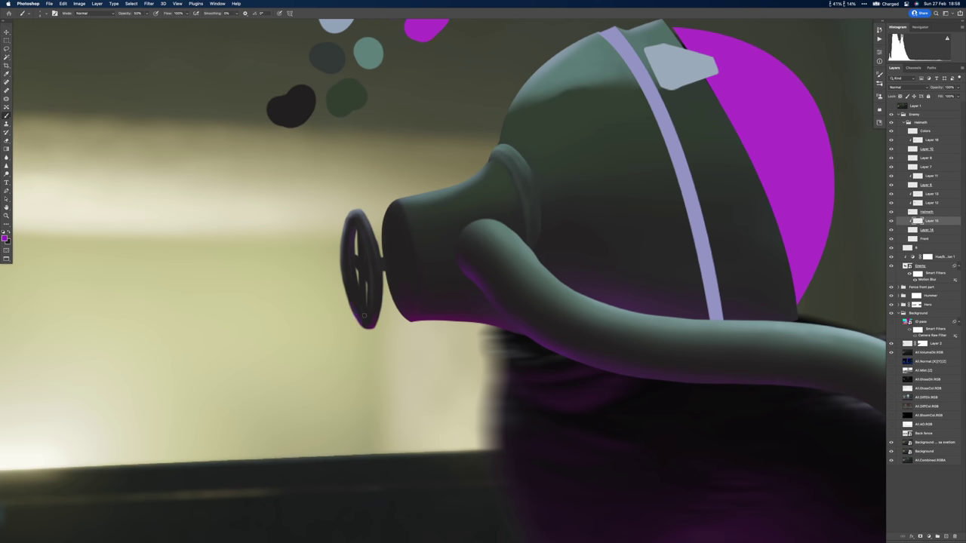
scroll(443, 281, "down", 5)
scroll(428, 166, "up", 4)
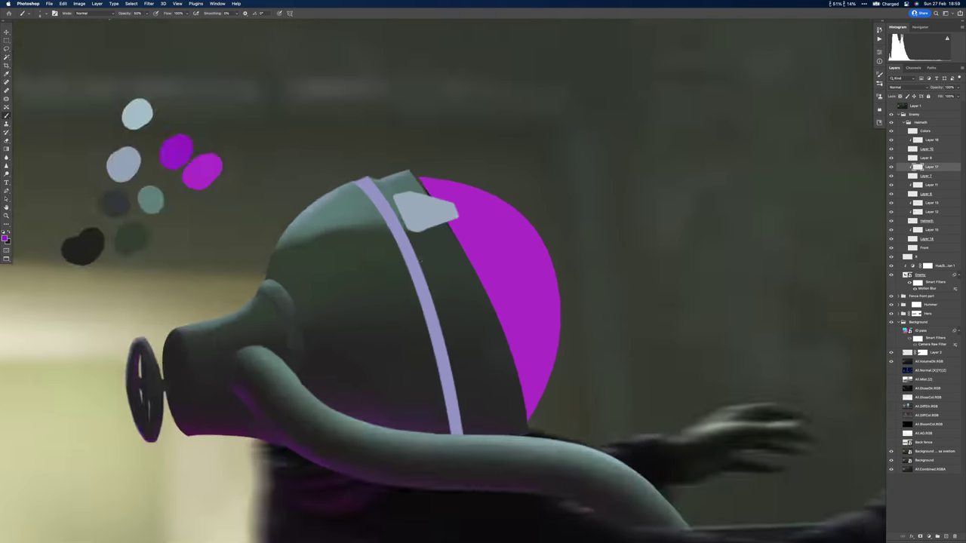
key("v")
key("b")
left_click_drag(431, 160, 532, 417)
left_click_drag(470, 284, 532, 416)
left_click_drag(494, 268, 451, 172)
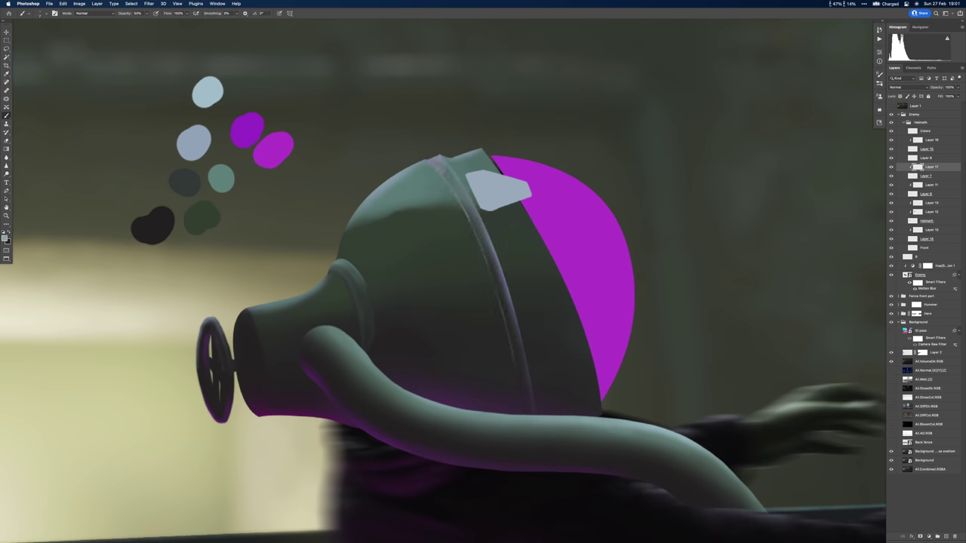
Inspect the helmet shading and check the brush preset choices.
scroll(497, 299, "up", 2)
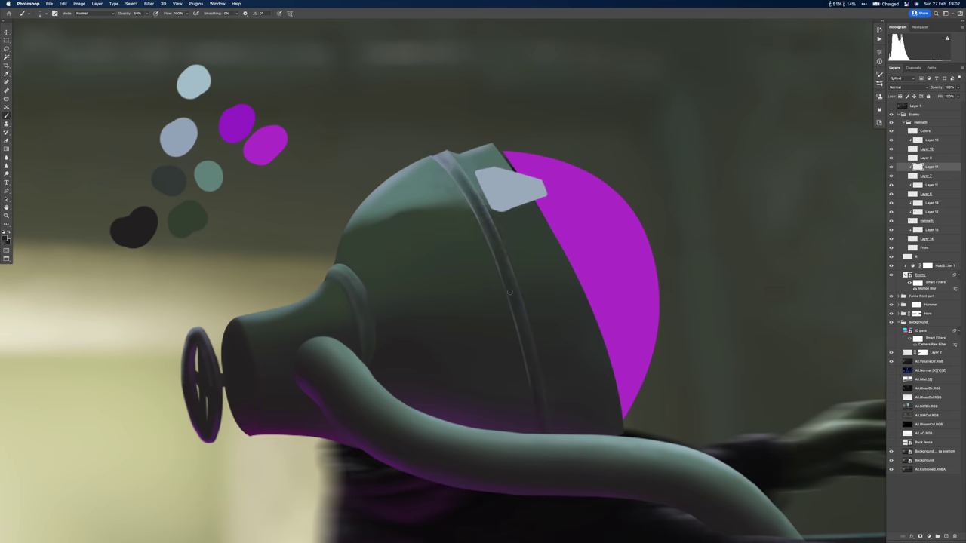
scroll(445, 148, "up", 3)
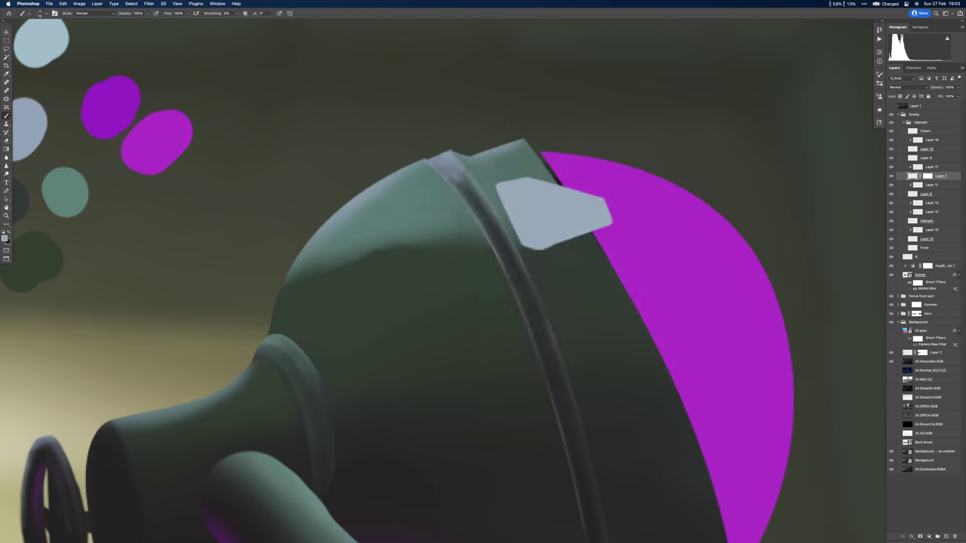
scroll(441, 149, "down", 1)
scroll(441, 149, "down", 5)
scroll(469, 170, "up", 5)
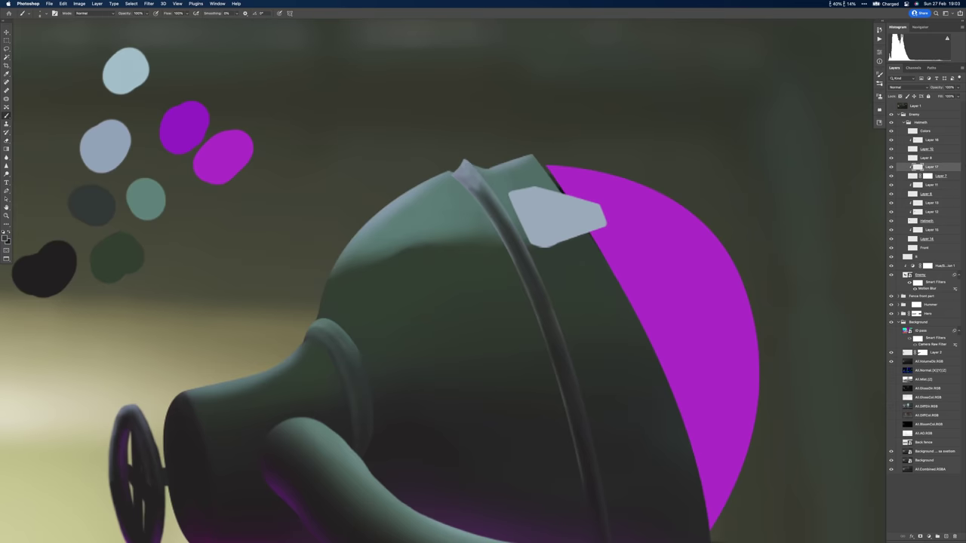
scroll(469, 169, "down", 5)
scroll(653, 301, "up", 7)
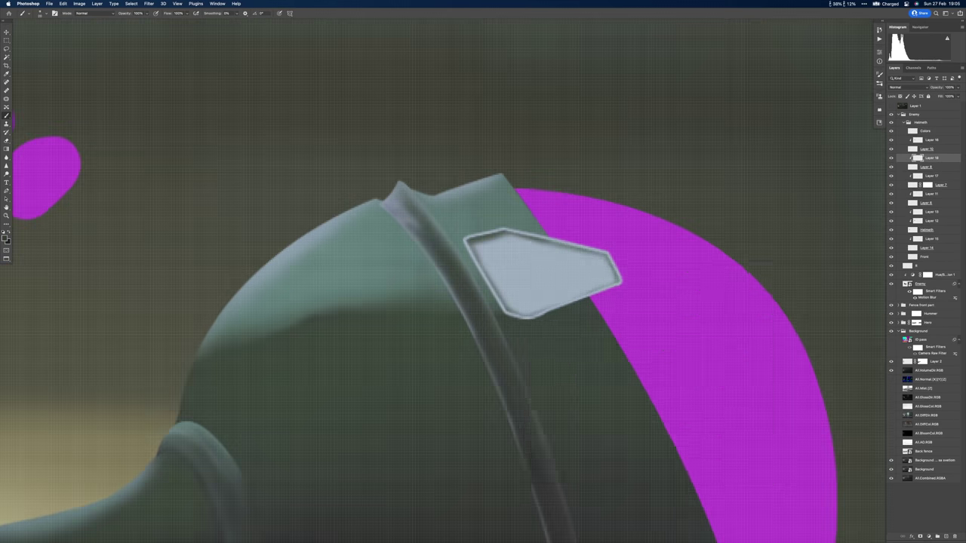
scroll(521, 294, "up", 2)
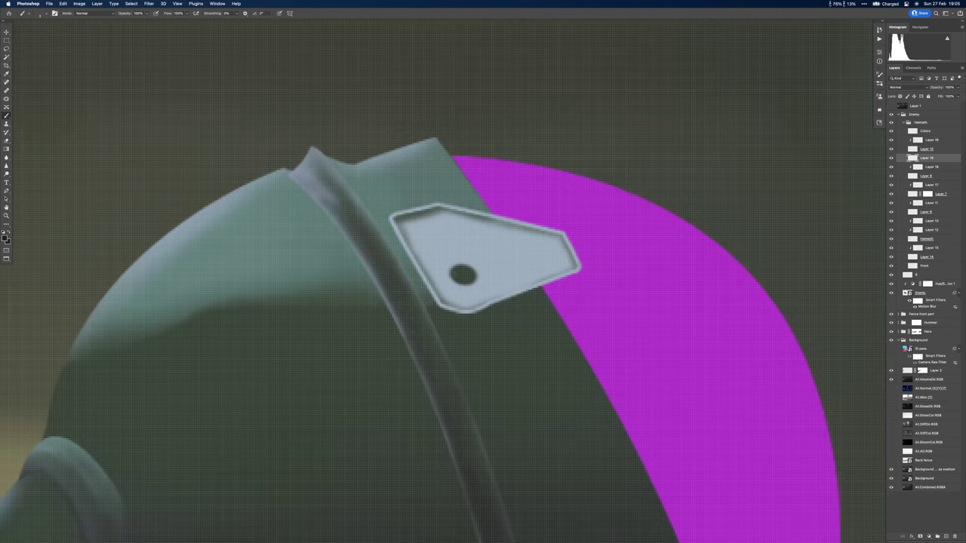
right_click(476, 273)
key("Return")
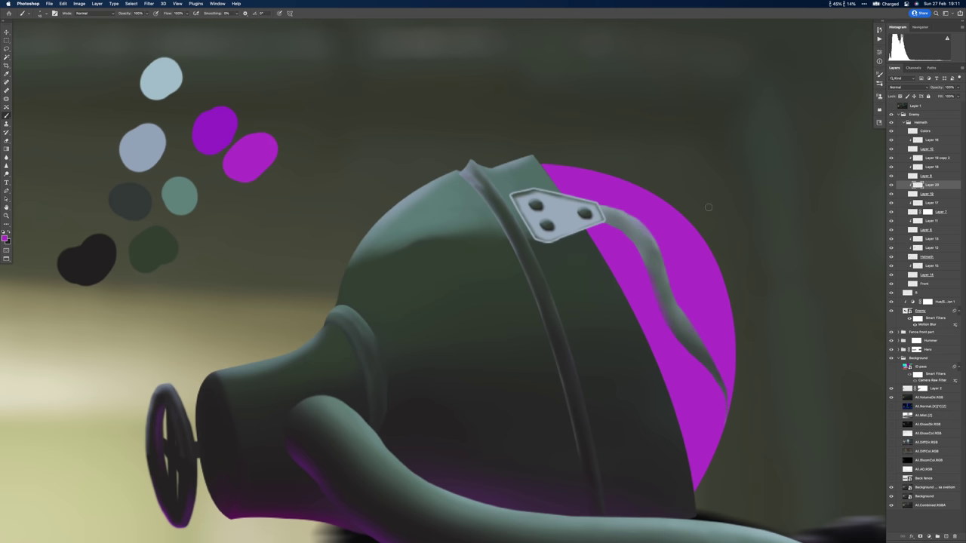
Darken the helmet plate shading and fill the dark ring into a solid knob base.
left_click_drag(529, 204, 589, 227)
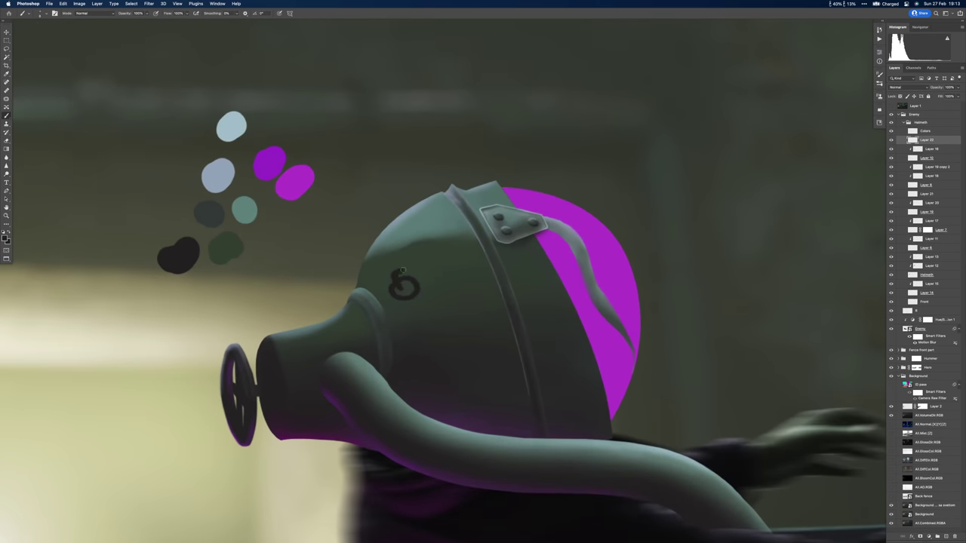
left_click_drag(402, 269, 404, 287)
key("ctrl+shift+alt+n")
scroll(393, 280, "up", 2)
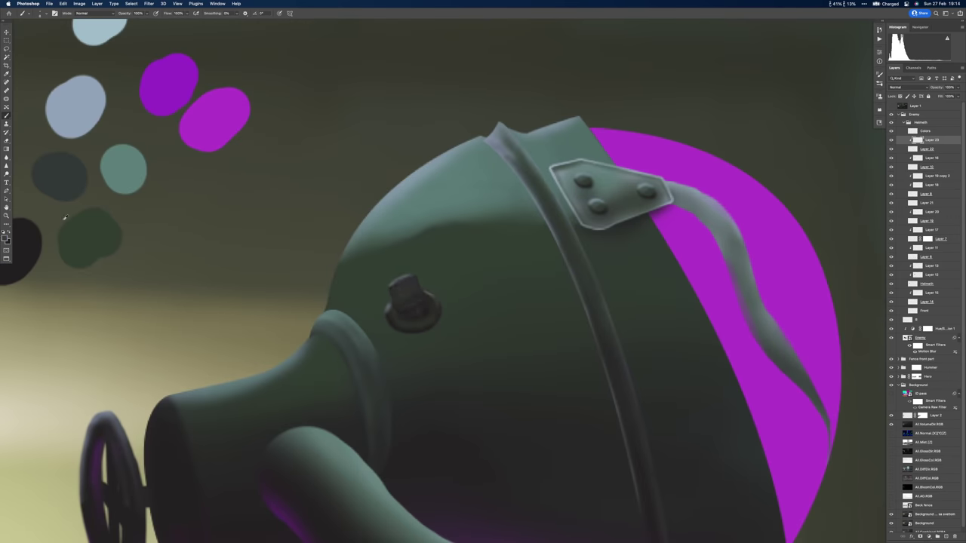
Duplicate the knob layers and position the second knob.
key("ctrl+j")
key("ctrl+t")
key("ctrl+minus")
key("Return")
scroll(412, 297, "down", 3)
scroll(412, 297, "up", 4)
key("b")
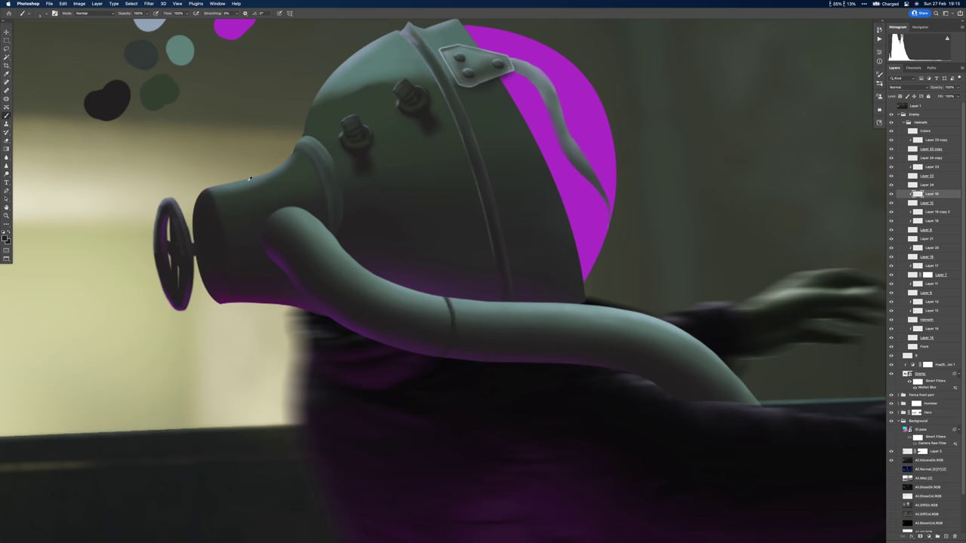
Paint a dark seam ring across the tube and magenta over the helmet's right edge.
left_click_drag(663, 320, 658, 350)
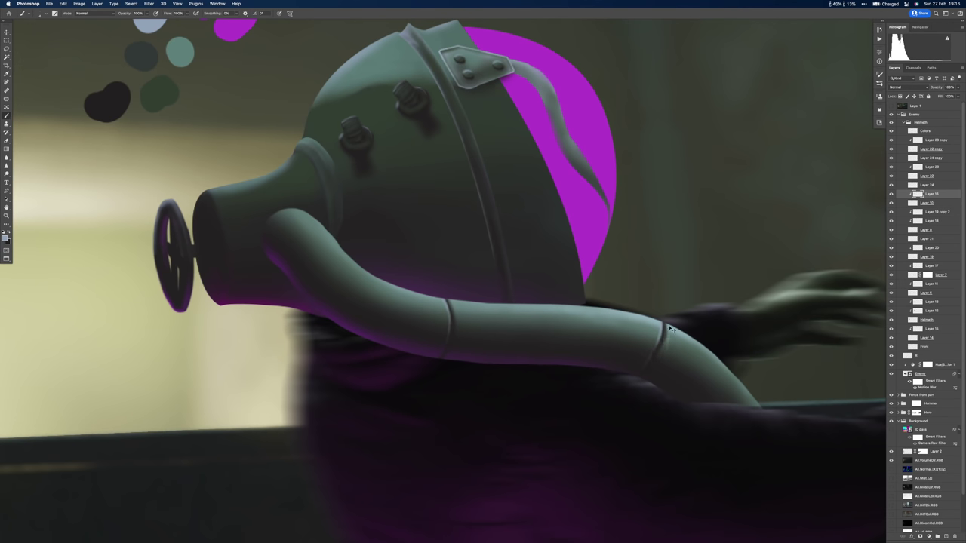
scroll(668, 328, "down", 5)
scroll(669, 328, "up", 3)
key("ctrl+alt+shift+n")
right_click(575, 276)
scroll(807, 395, "up", 1)
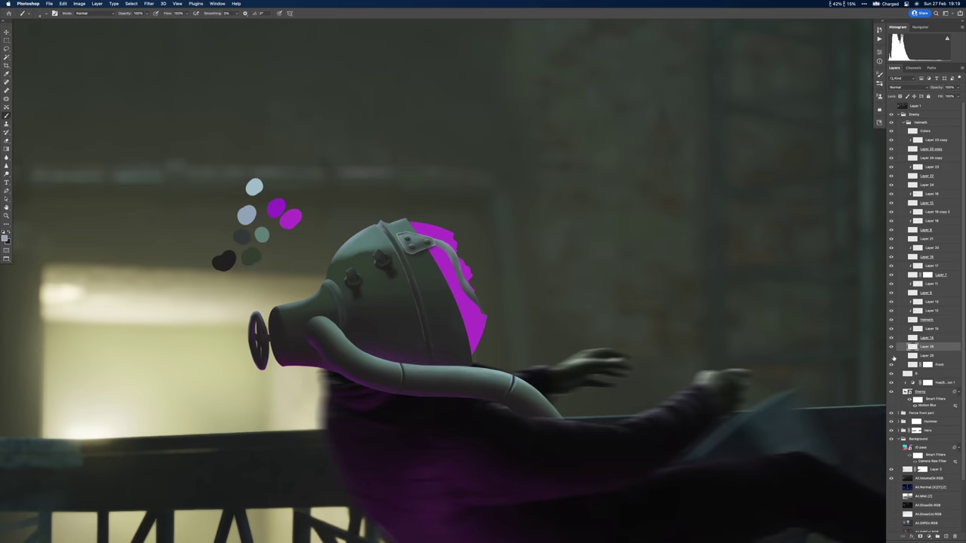
scroll(401, 296, "up", 3)
left_click_drag(539, 319, 541, 306)
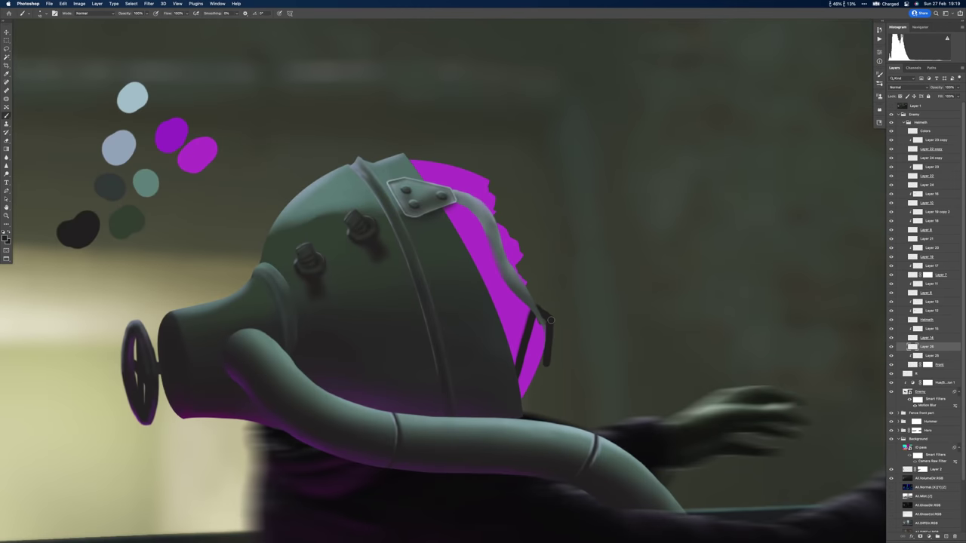
Select Layer 20 and pick a new paint colour for its grey stroke.
key("super+shift+alt+n")
scroll(550, 320, "up", 2)
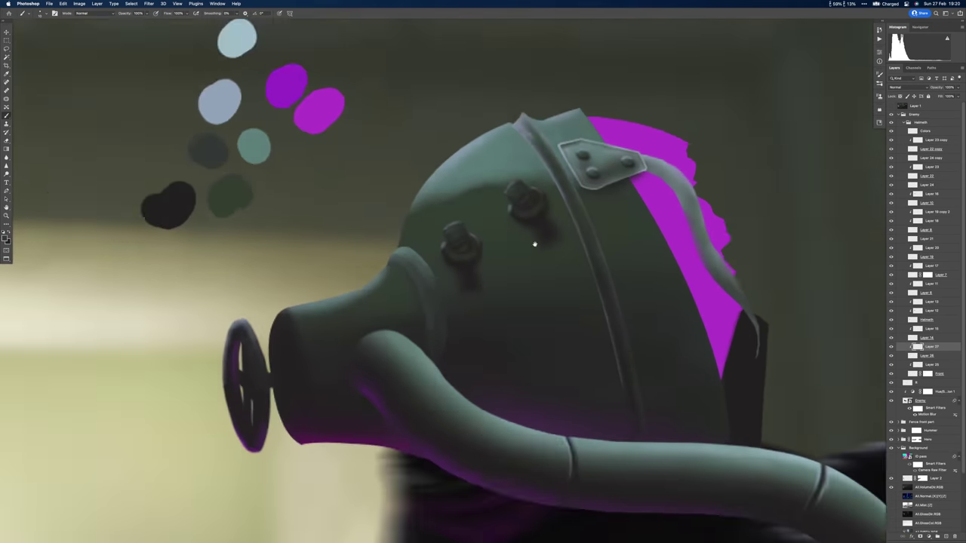
scroll(534, 244, "right", 5)
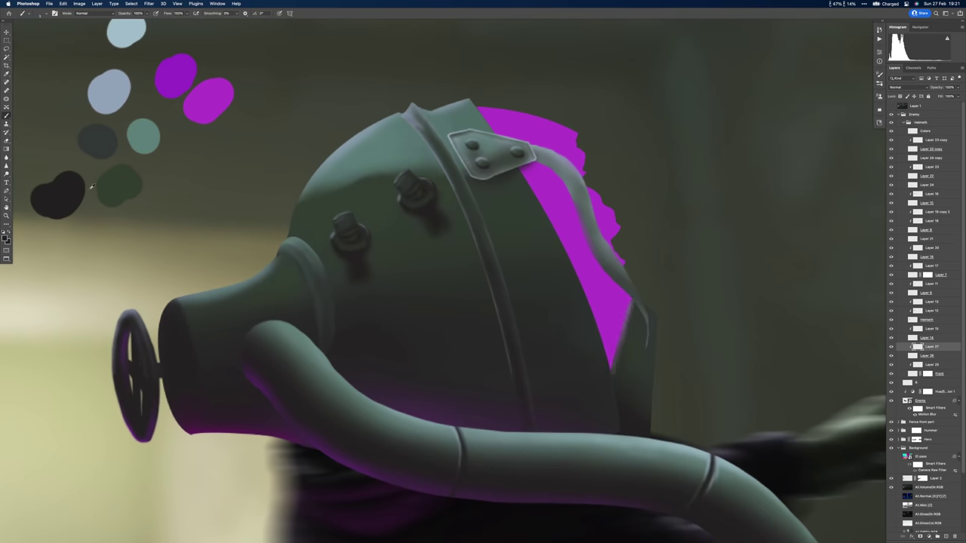
left_click(626, 240, "super")
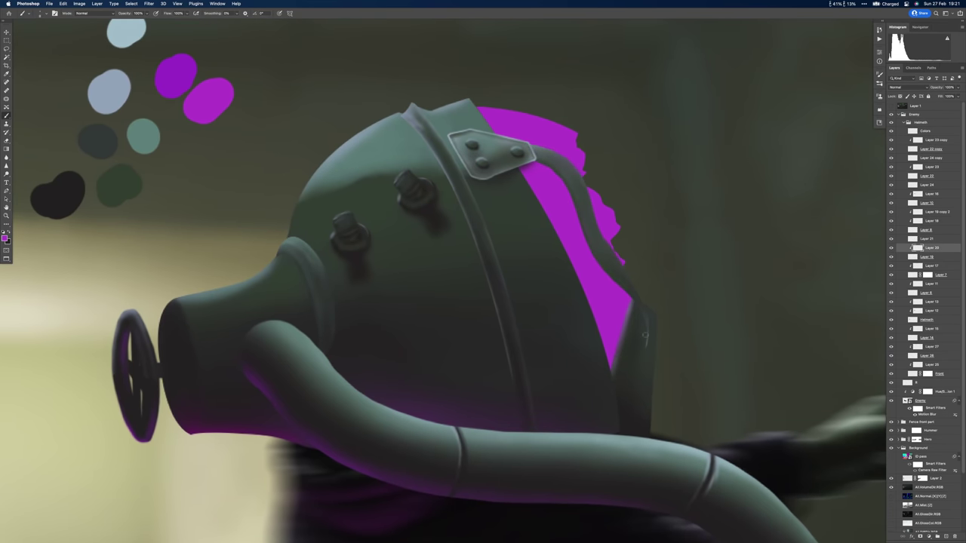
left_click(644, 334, "ctrl+alt+super")
scroll(644, 335, "down", 2)
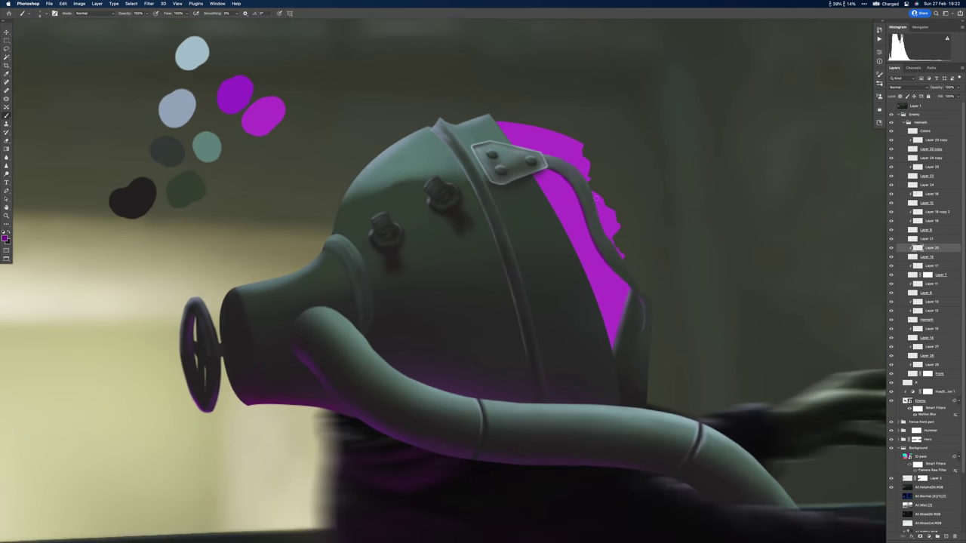
scroll(443, 281, "down", 5)
scroll(443, 280, "up", 6)
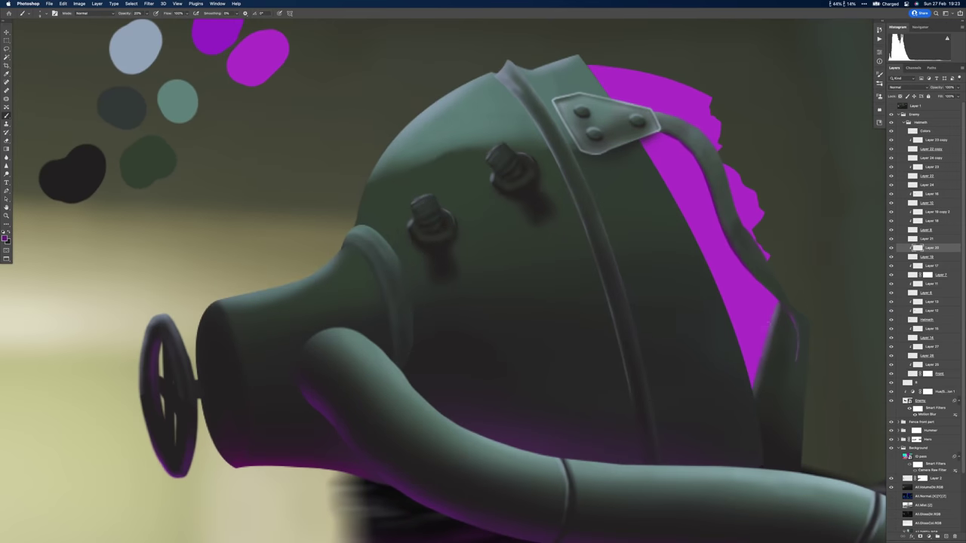
scroll(760, 356, "down", 3)
Copy the piece onto a new layer and transform it.
key("ctrl+j")
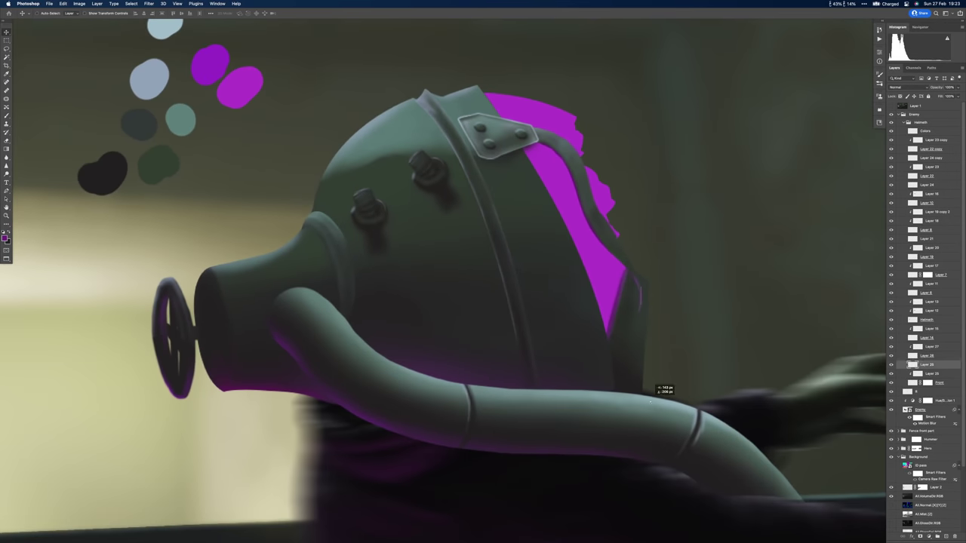
scroll(664, 391, "up", 4)
key("ctrl+t")
key("Return")
key("b")
scroll(648, 309, "up", 3)
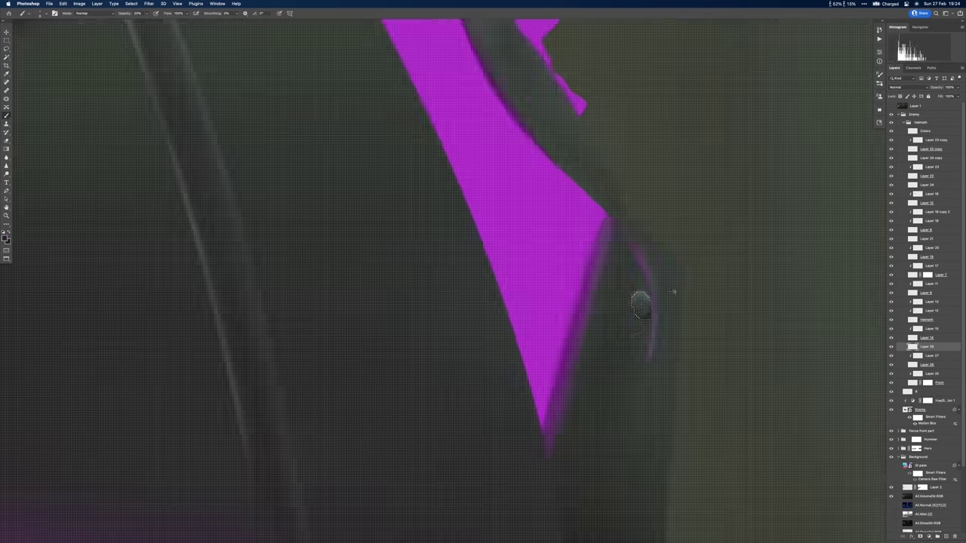
scroll(656, 321, "down", 4)
scroll(665, 330, "down", 4)
scroll(603, 264, "up", 1)
Duplicate the layer and preview Hue/Saturation without applying it.
key("ctrl+j")
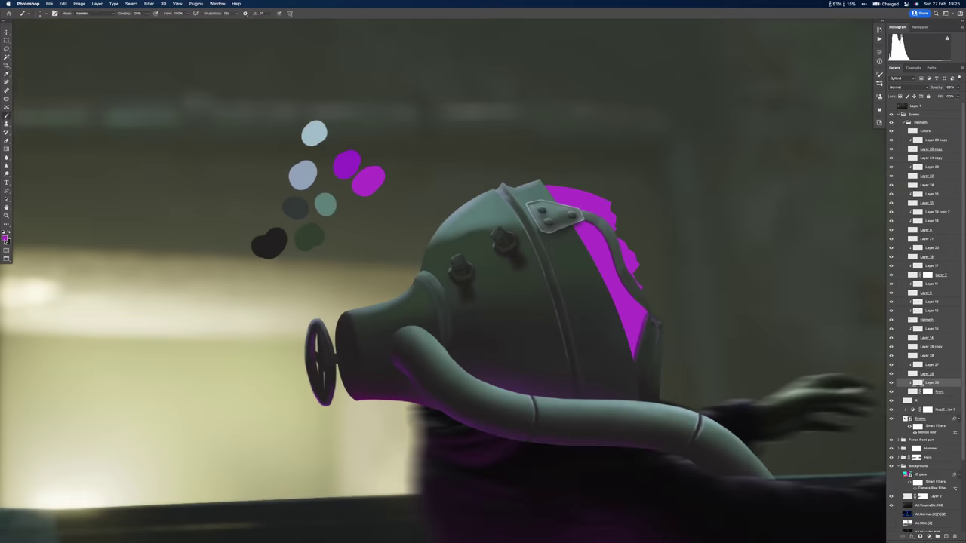
scroll(595, 242, "up", 2)
key("ctrl+u")
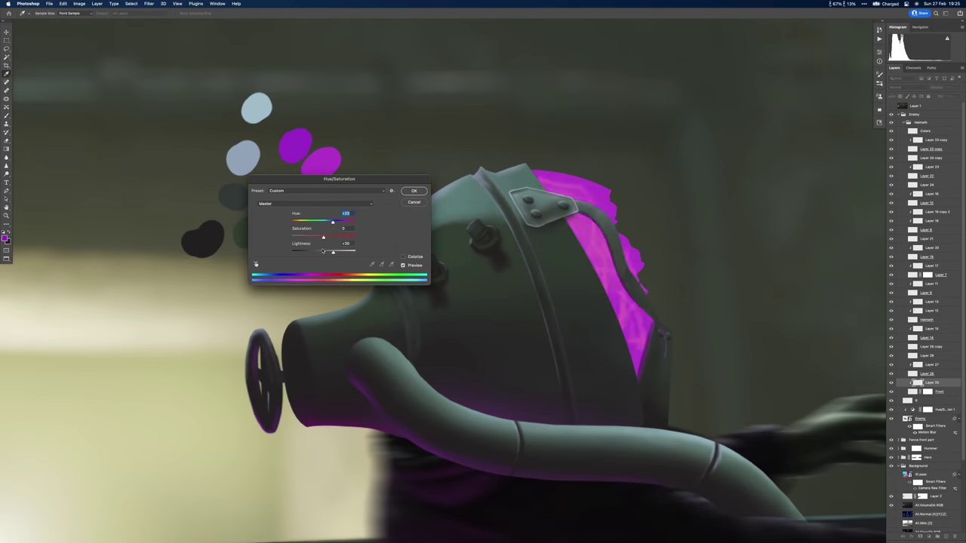
key("Escape")
scroll(596, 260, "down", 4)
scroll(669, 241, "up", 4)
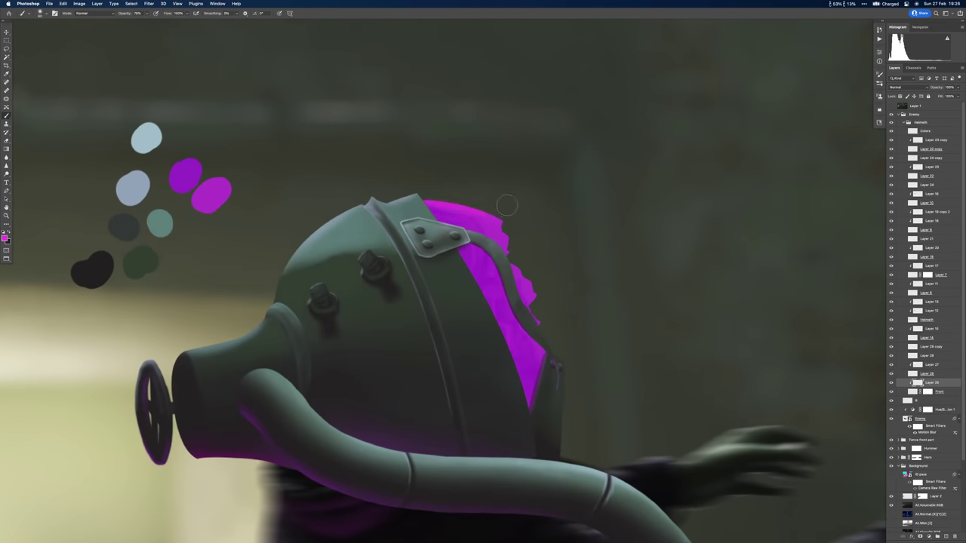
scroll(506, 205, "down", 4)
Apply Curves over the helmet, then expand the Helmets group to review its layers.
key("ctrl+m")
scroll(487, 232, "up", 4)
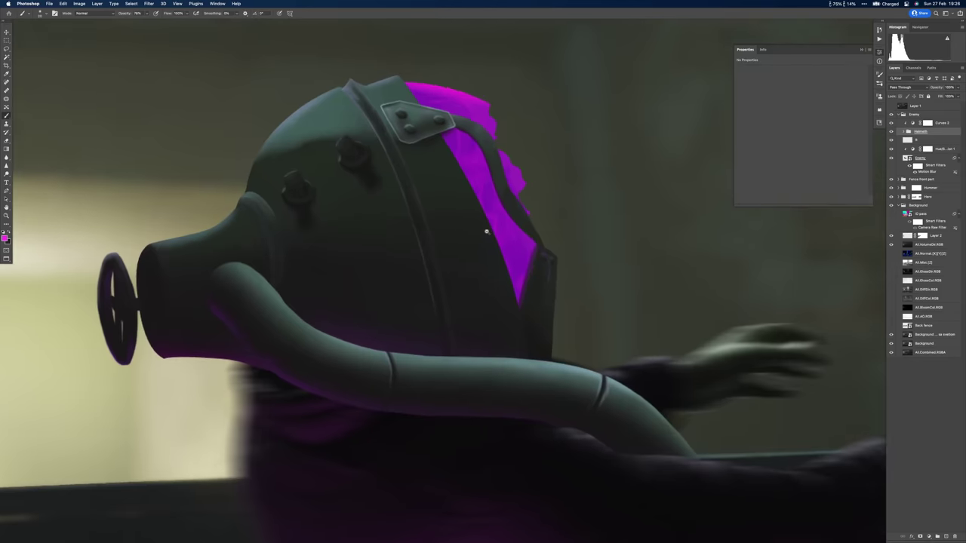
scroll(486, 232, "up", 2)
left_click(487, 232, "ctrl")
scroll(487, 234, "up", 3)
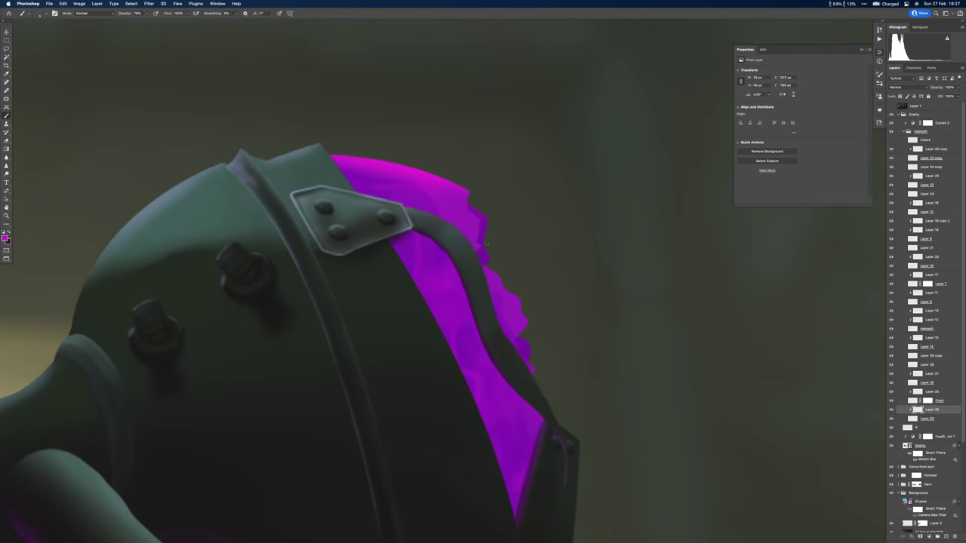
scroll(478, 259, "down", 2)
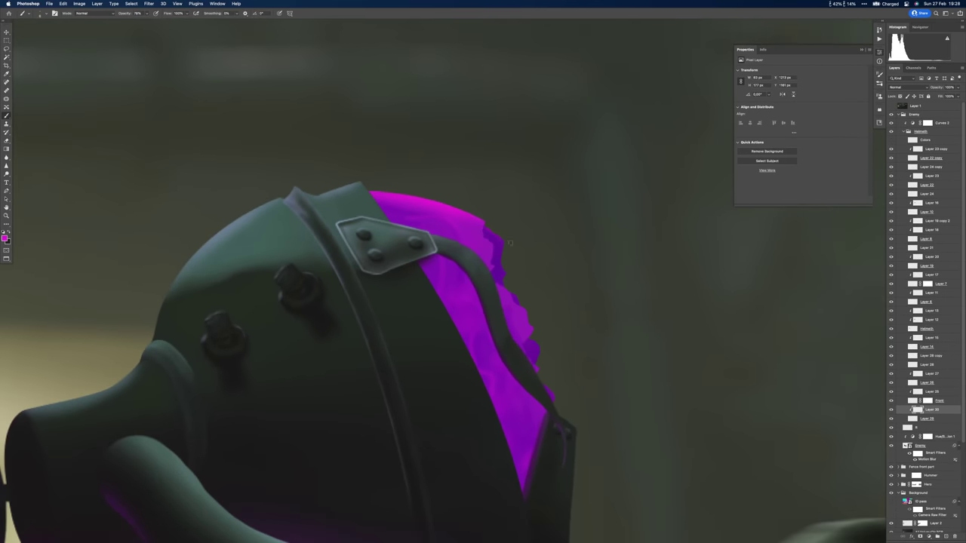
scroll(478, 258, "down", 3)
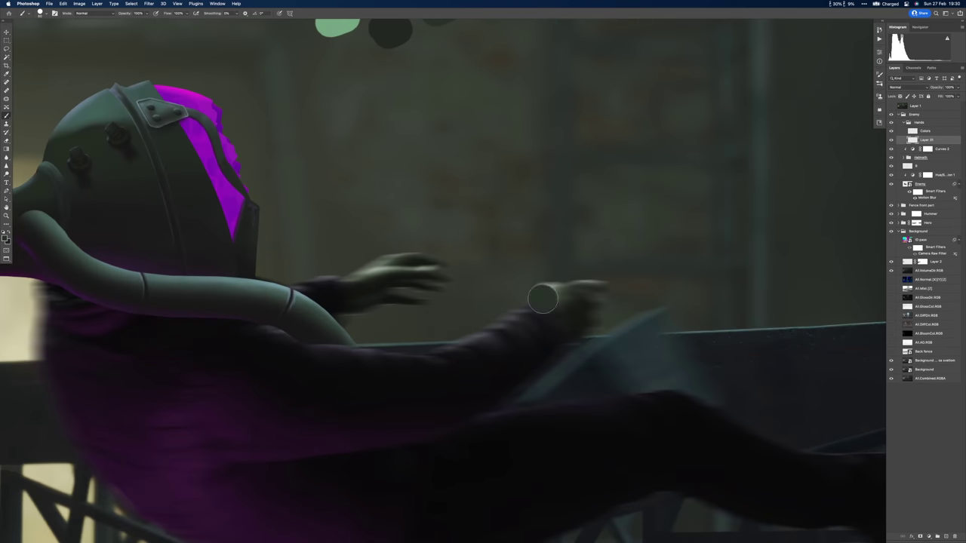
Outline the wrist cuff on the enemy's forearm with the Pen, fill it, and paint shading.
left_click(489, 322)
left_click_drag(542, 380, 543, 432)
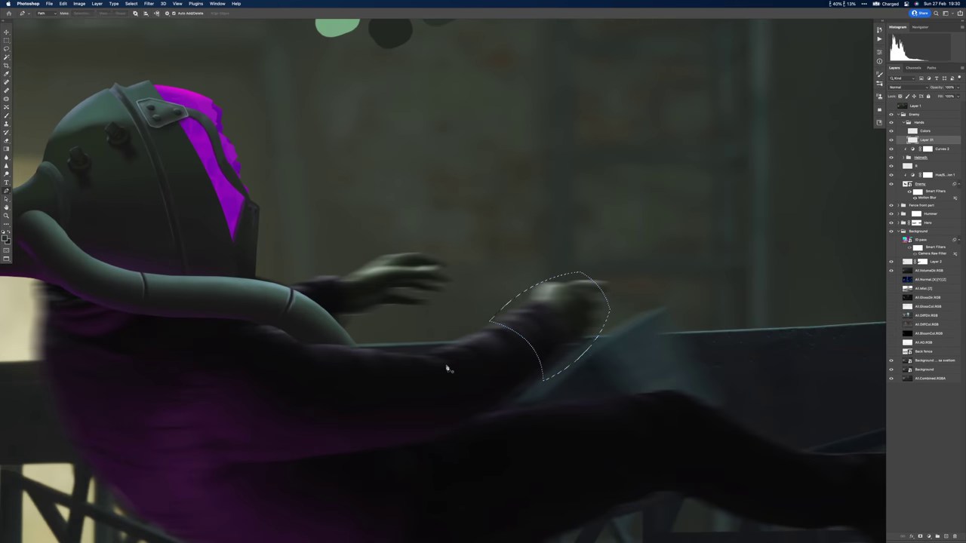
right_click(575, 281)
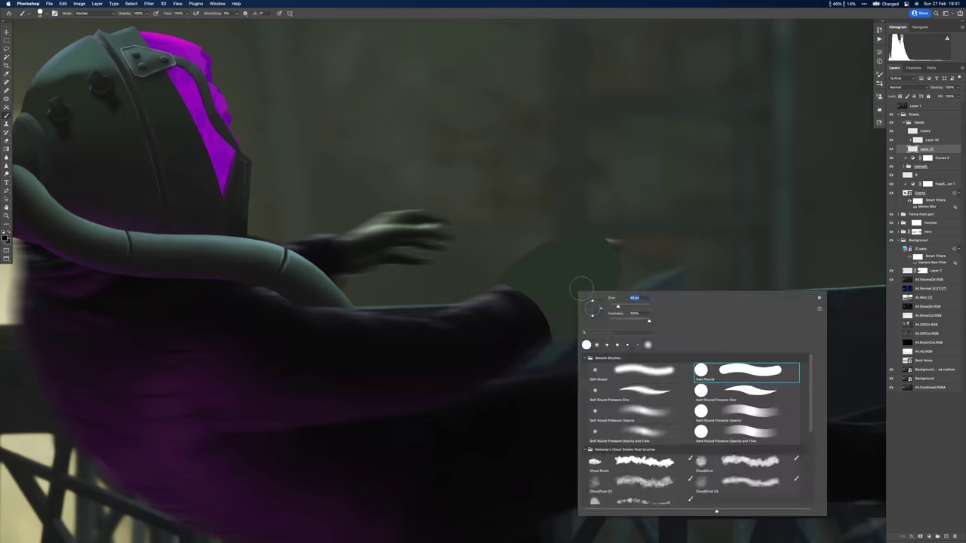
key("Escape")
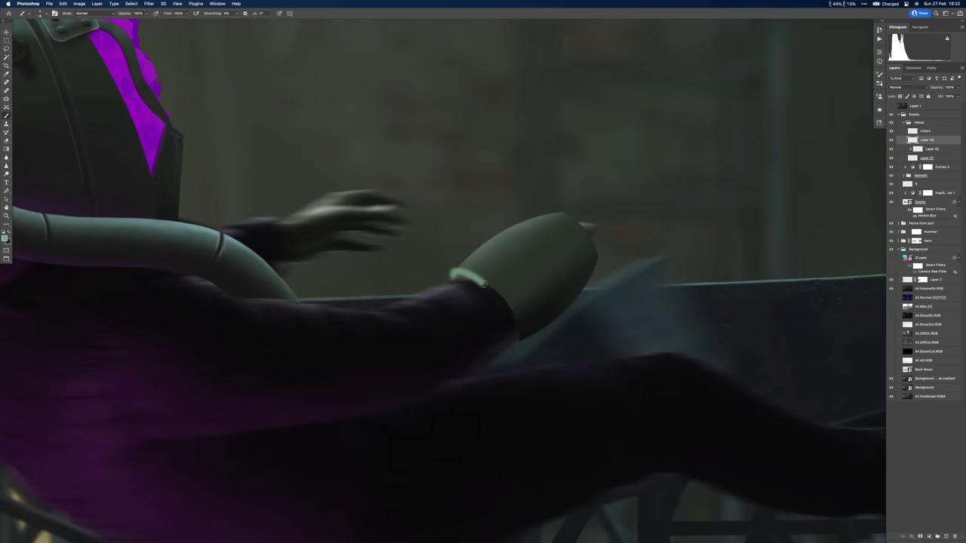
left_click_drag(484, 283, 519, 336)
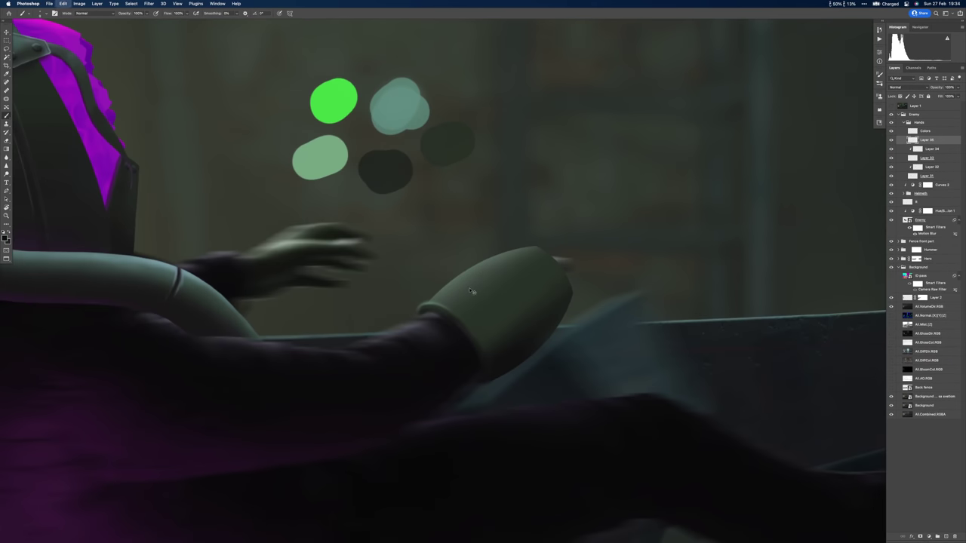
On new layers, paint a dark card with two green bars and a pale green edge.
key("super+alt+shift+n")
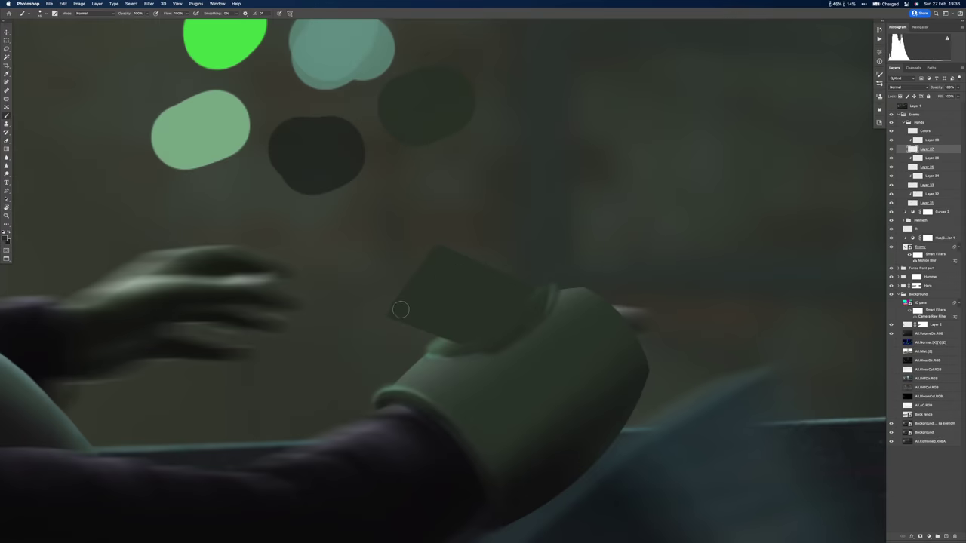
key("super+alt+shift+n")
left_click_drag(407, 300, 504, 326)
left_click_drag(445, 252, 530, 292)
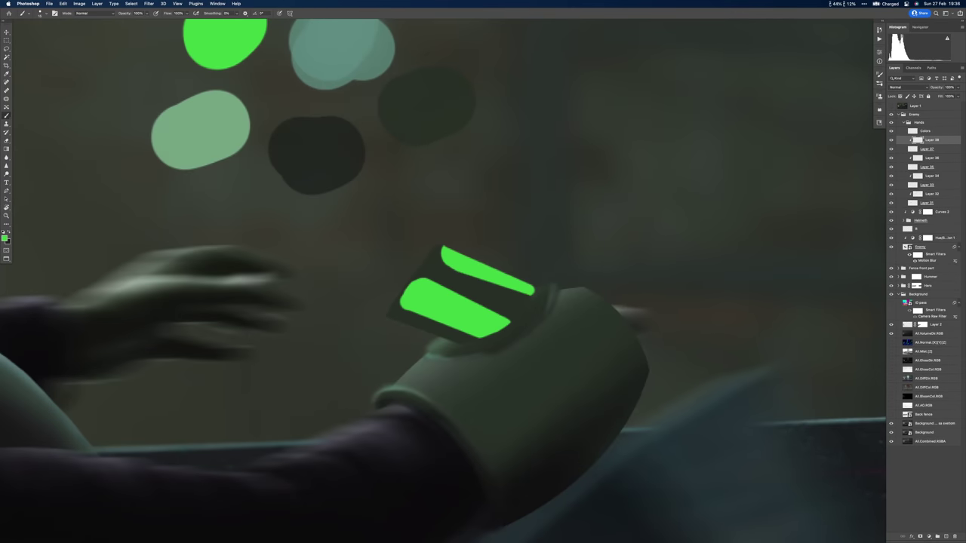
left_click_drag(377, 319, 442, 231)
key("super+alt+shift+n")
left_click_drag(376, 317, 439, 226)
Rotate the card layers with Free Transform so the card sits on the cuff.
key("super+minus")
key("super+t")
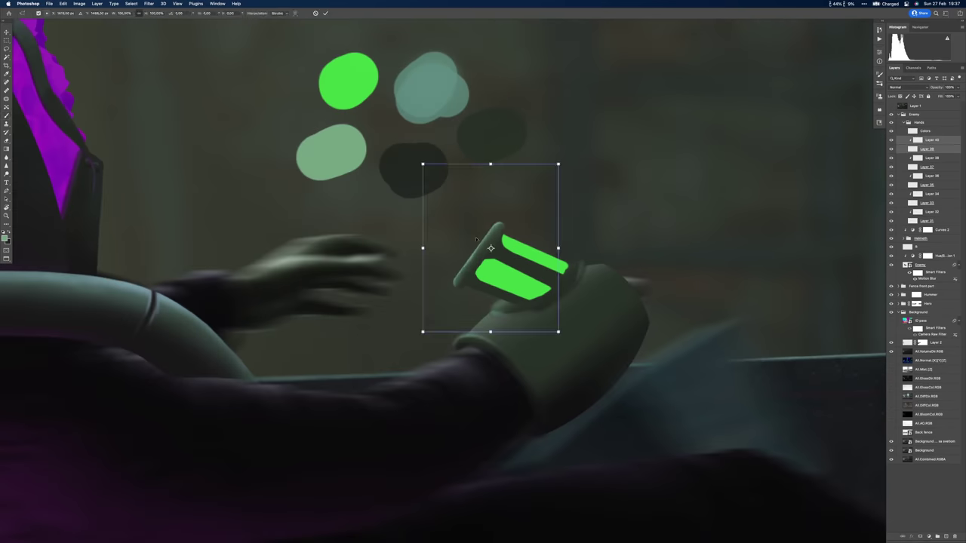
left_click_drag(614, 151, 549, 271)
key("Escape")
key("super+t")
left_click_drag(574, 174, 596, 227)
key("Return")
key("super+plus")
key("b")
Paint a soft green glow over the bars on a Linear Dodge (Add) layer.
key("super+alt+shift+n")
left_click_drag(528, 211, 581, 280)
key("shift+alt+w")
right_click(513, 257)
left_click(584, 335)
left_click_drag(452, 242, 528, 317)
Boost the gadget's saturation to +60 with Hue/Saturation.
key("super+alt+shift+n")
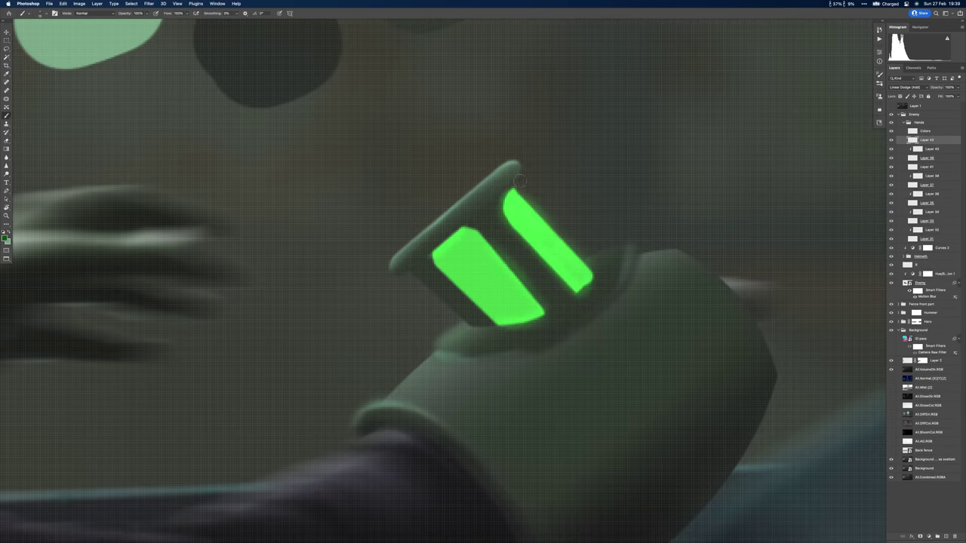
key("super+minus")
key("super+u")
left_click_drag(305, 236, 332, 238)
key("Return")
Paint a longer hooked green arrow along the cuff on a new layer.
key("super+plus")
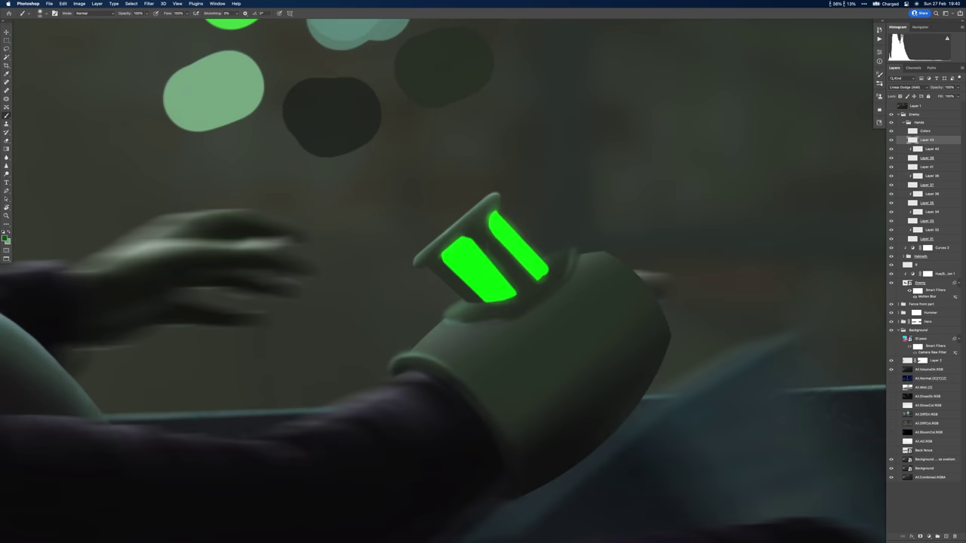
key("super+alt+shift+n")
mouse_move(607, 326)
left_mouse_down()
mouse_move(518, 418)
mouse_move(608, 323)
left_mouse_up()
key("super+z")
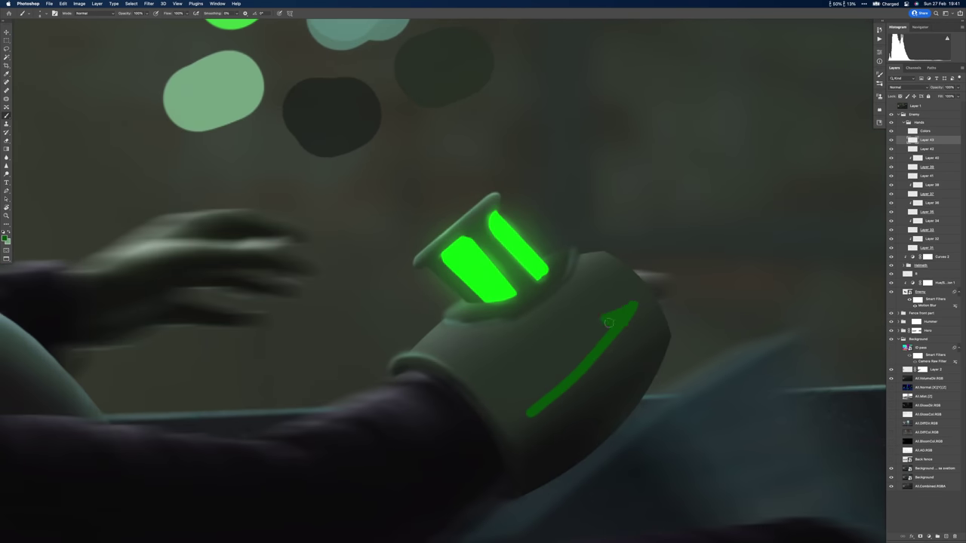
key("super+alt+shift+n")
key("super+plus")
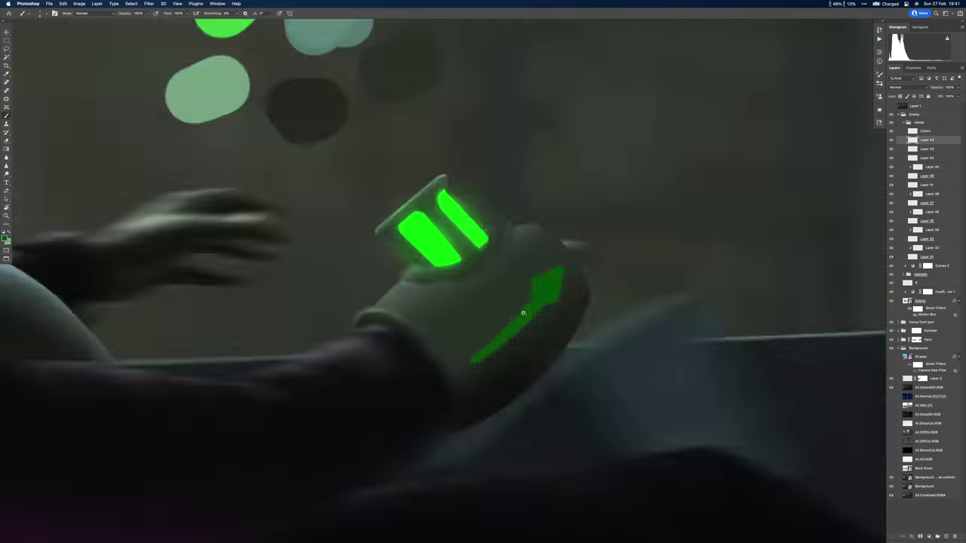
key("super+minus")
Erase along the arrow's right edge to shape it cleanly.
left_click(911, 149)
key("e")
mouse_move(595, 243)
left_mouse_down()
mouse_move(599, 217)
mouse_move(609, 229)
mouse_move(594, 298)
mouse_move(561, 297)
mouse_move(472, 355)
left_mouse_up()
key("b")
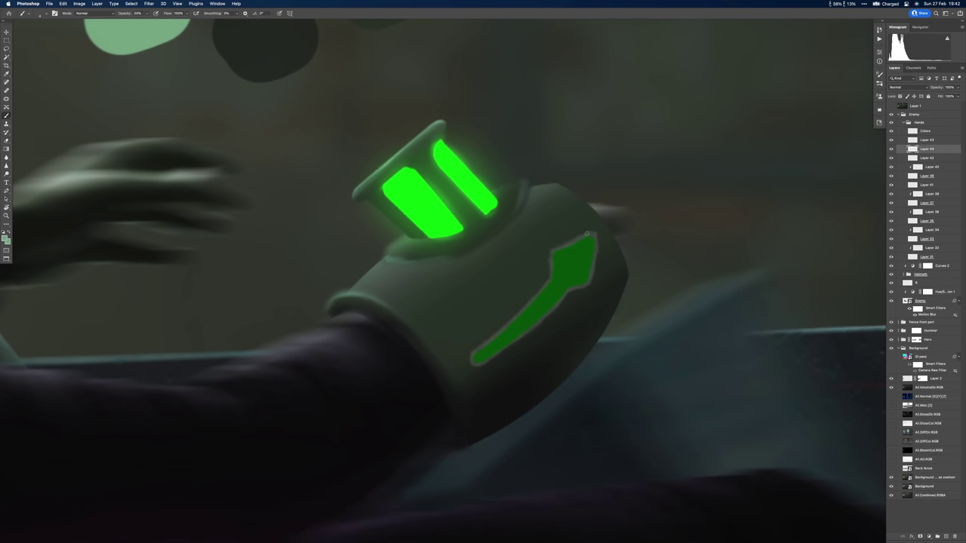
Paint a bright glow over the green arrow on a light-adding layer.
key("ctrl+shift+n")
mouse_move(592, 242)
left_mouse_down()
mouse_move(543, 309)
mouse_move(483, 355)
left_mouse_up()
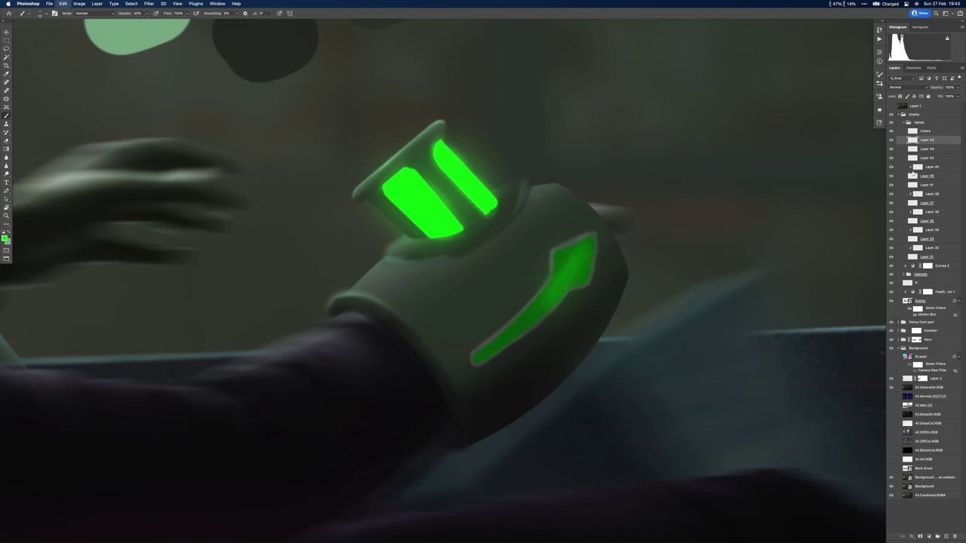
left_click_drag(593, 241, 476, 361)
scroll(483, 227, "down", 5)
scroll(548, 267, "up", 3)
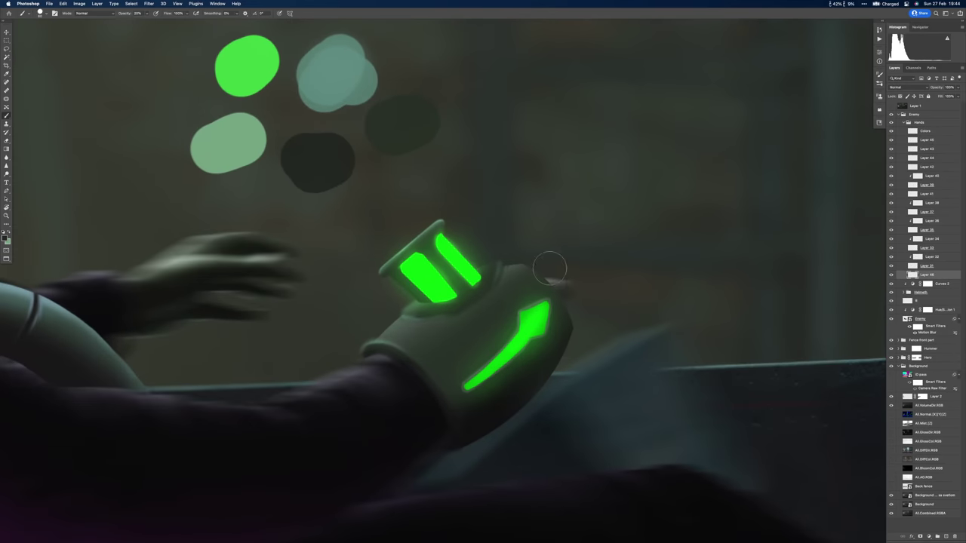
key("b")
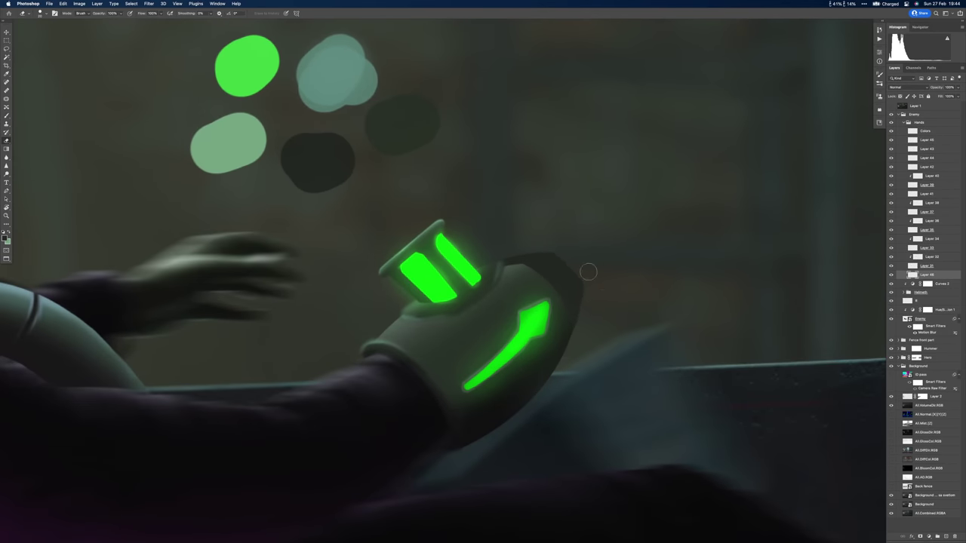
scroll(586, 269, "up", 2)
key("ctrl+shift+n")
Draw a Pen path from the gadget, stroke it as a green blade, and brighten its base.
scroll(553, 256, "down", 4)
key("ctrl+shift+n")
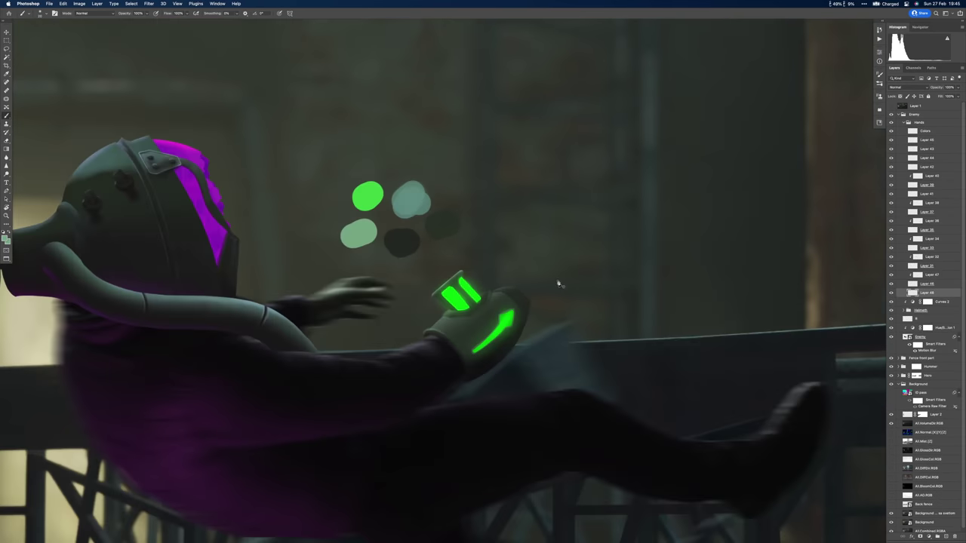
scroll(553, 256, "up", 2)
key("p")
left_click(480, 326)
key("b")
key("Return")
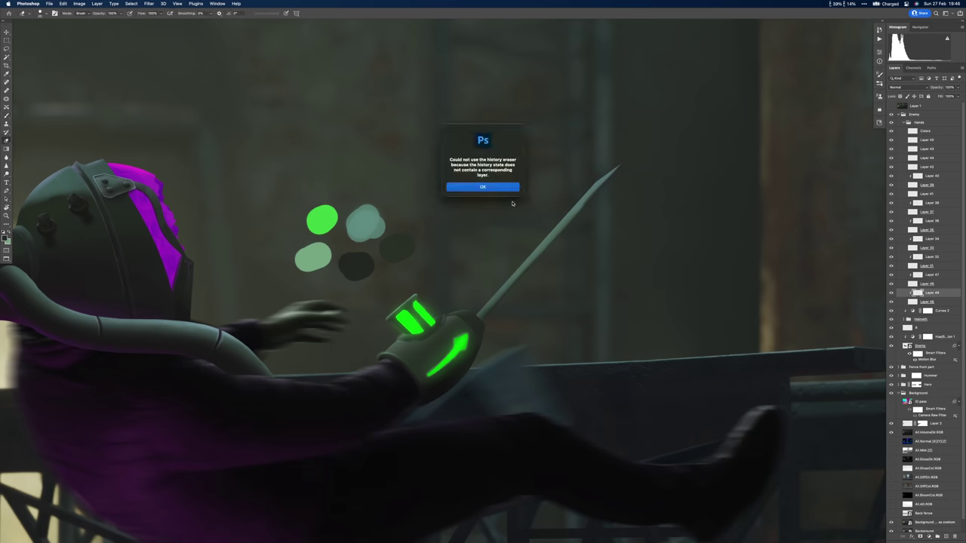
key("Return")
key("ctrl+shift+n")
key("b")
left_click_drag(508, 285, 508, 277)
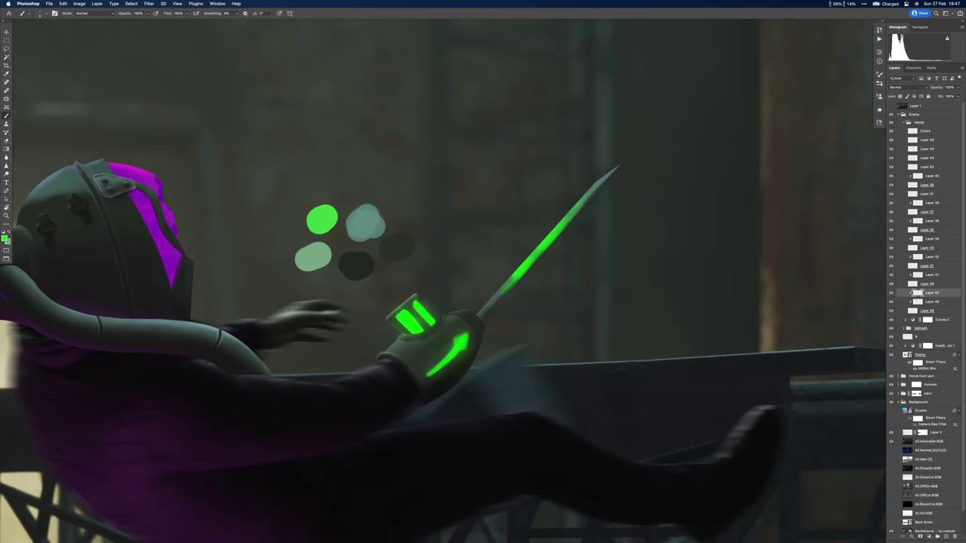
Paint a grey hinge dot at the blade's base on a new layer.
key("ctrl+shift+alt+n")
scroll(484, 311, "up", 3)
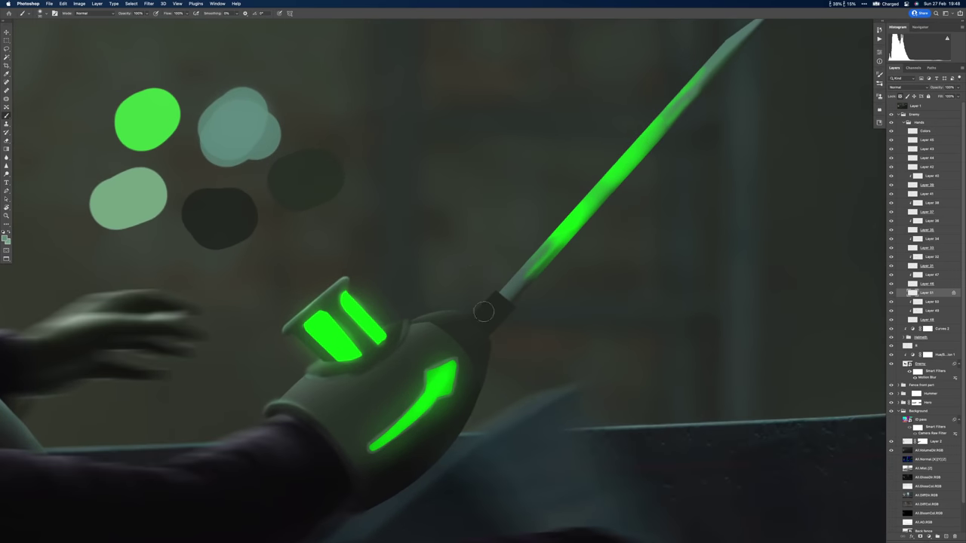
key("ctrl+shift+alt+n")
left_click(498, 304)
right_click(567, 300)
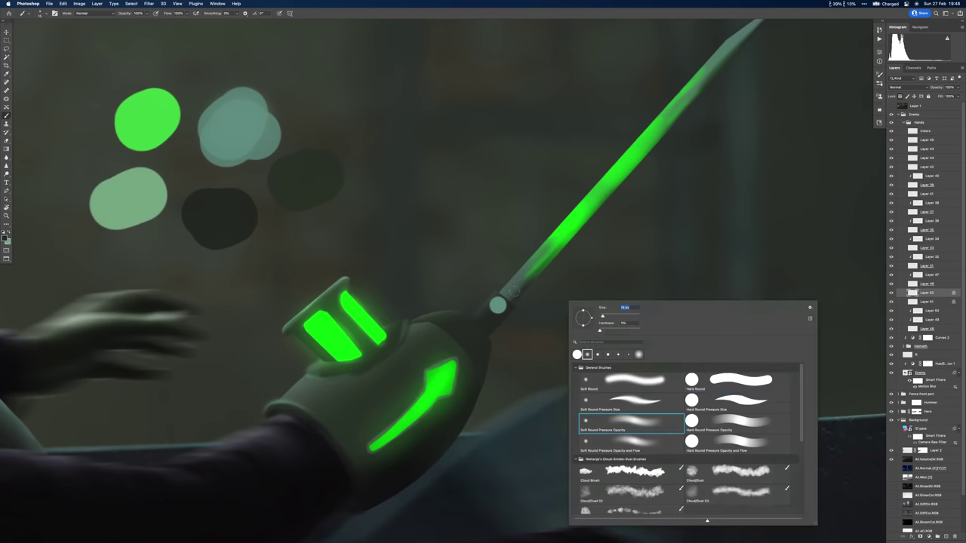
scroll(484, 315, "up", 1)
scroll(498, 297, "down", 4)
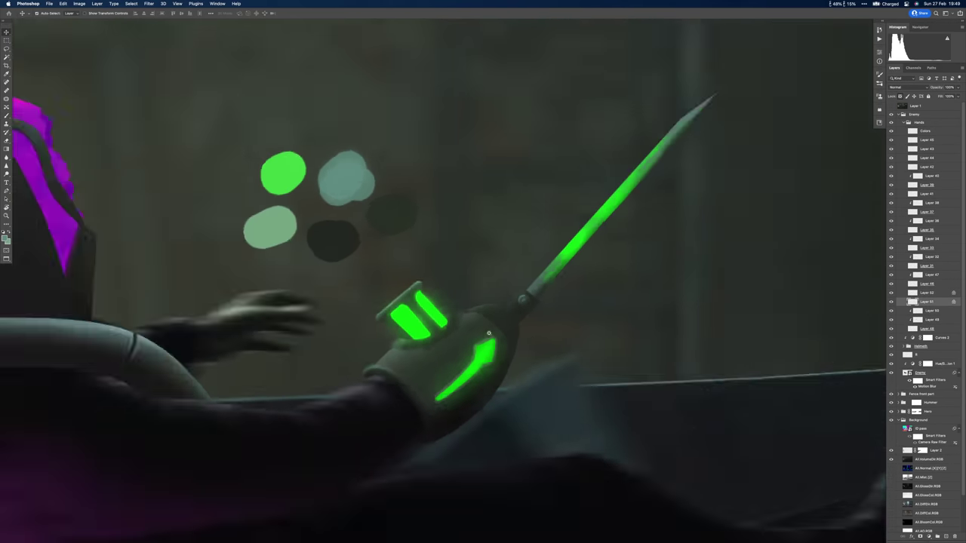
Rotate the duplicated hands group onto the enemy's other arm and rename it.
key("ctrl+t")
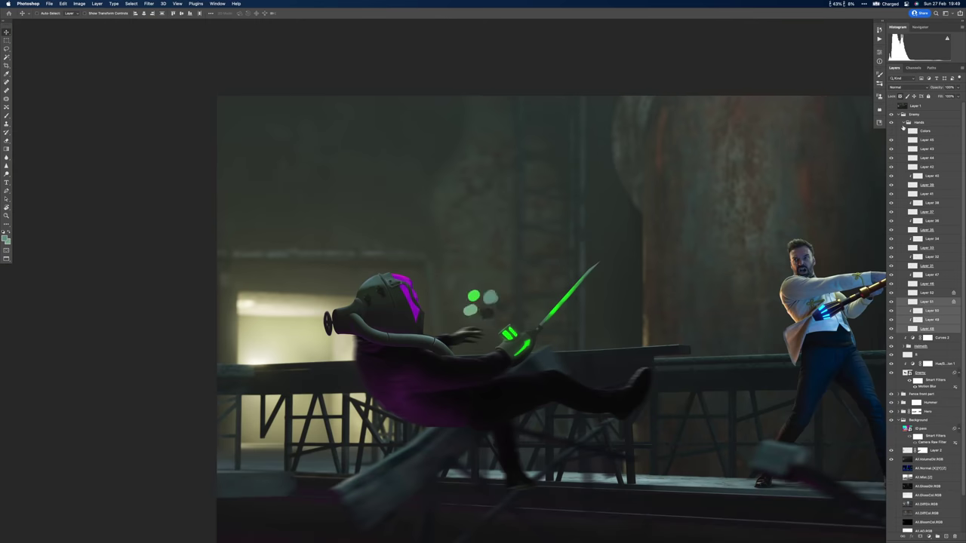
scroll(483, 272, "up", 3)
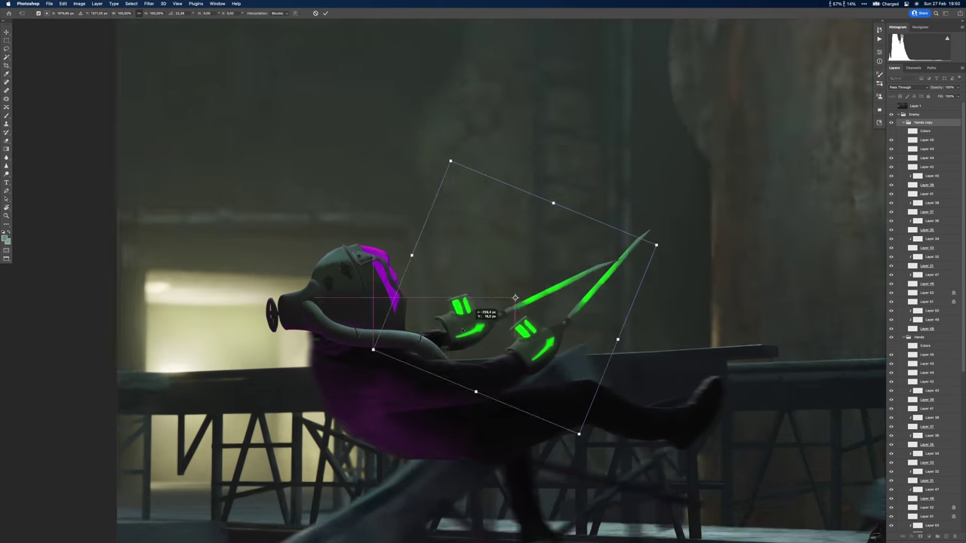
left_click_drag(464, 121, 454, 336)
key("Return")
double_click(924, 122)
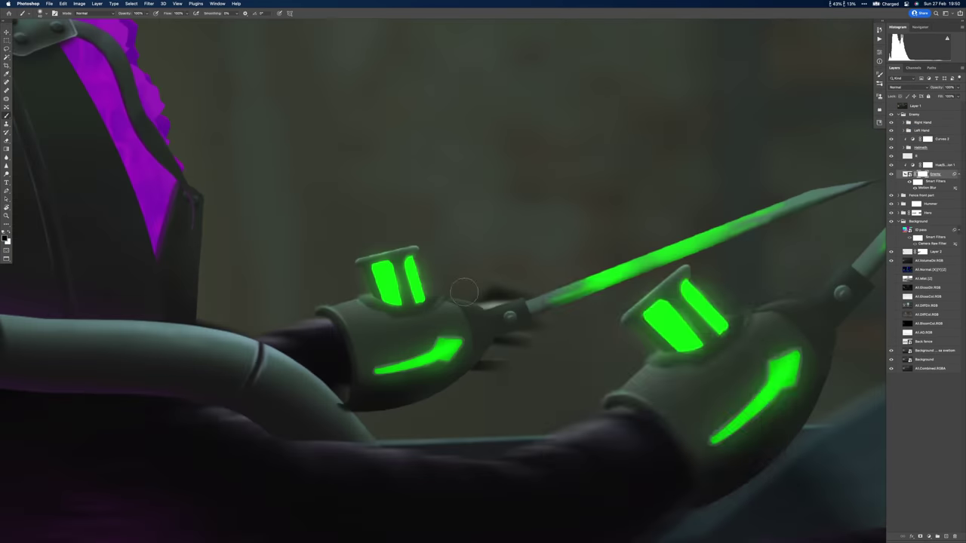
key("b")
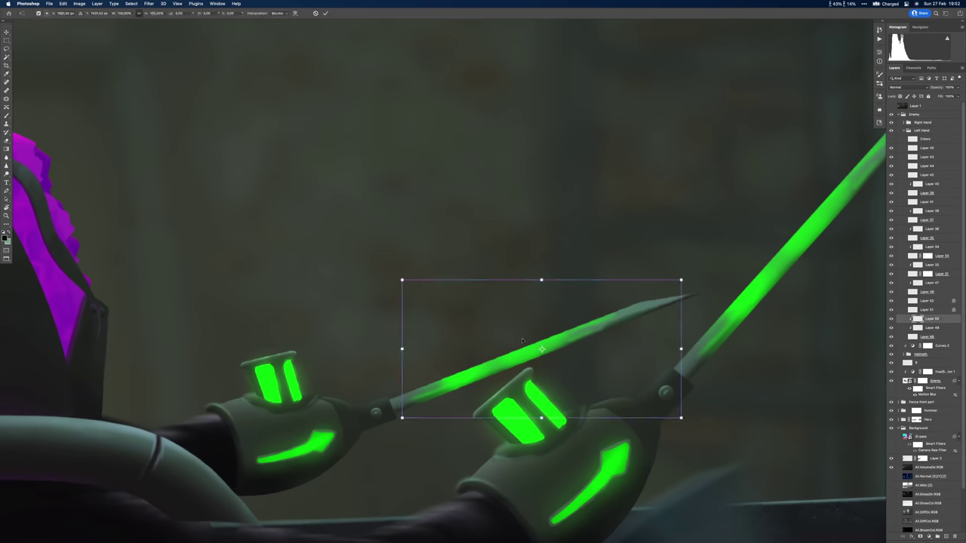
right_click(578, 377)
Finish rotating the copied gadget and adjust the layer group's options.
left_click(604, 528)
mouse_move(661, 370)
left_mouse_down()
mouse_move(648, 292)
mouse_move(575, 345)
left_mouse_up()
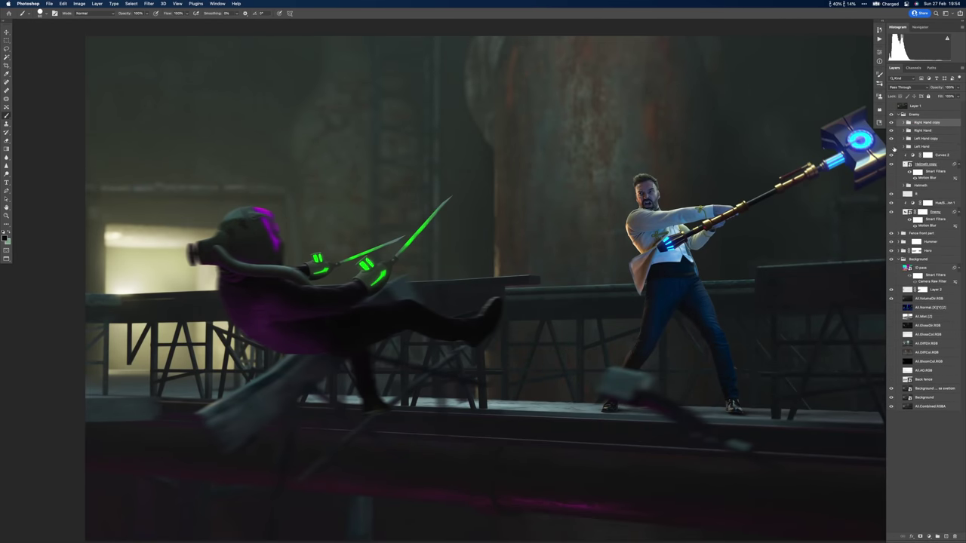
right_click(930, 123)
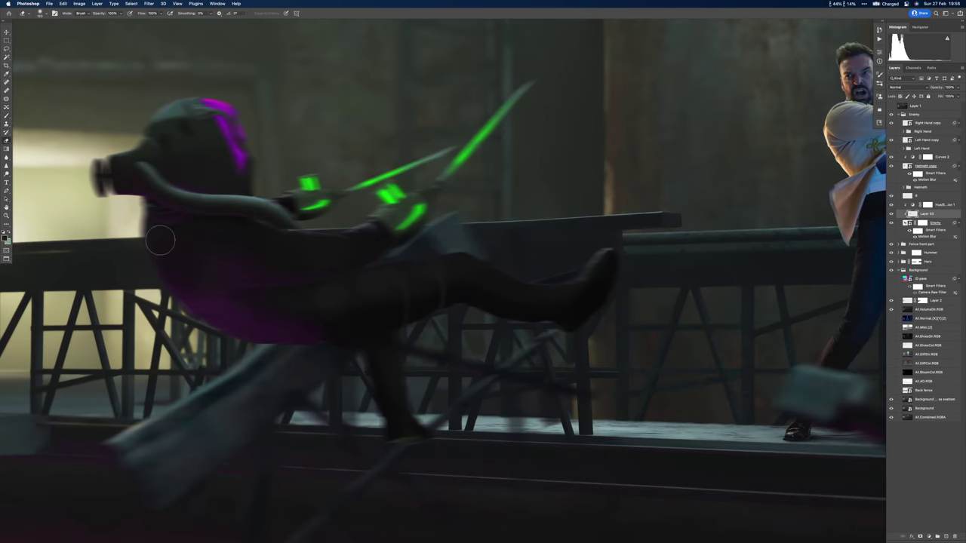
key("b")
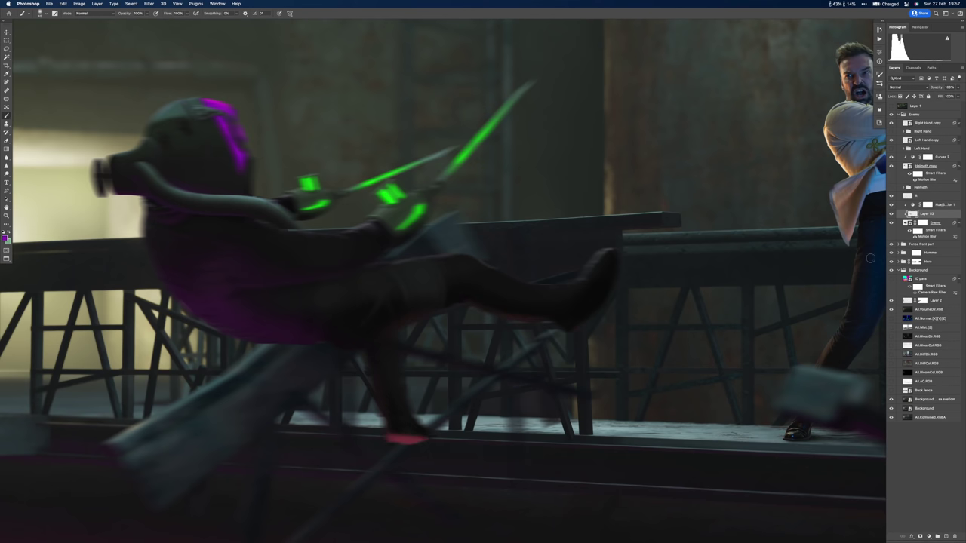
Move Layer 53 up, add an empty layer above Helmet copy, and apply Camera Raw to Enemy.
key("ctrl+bracketright")
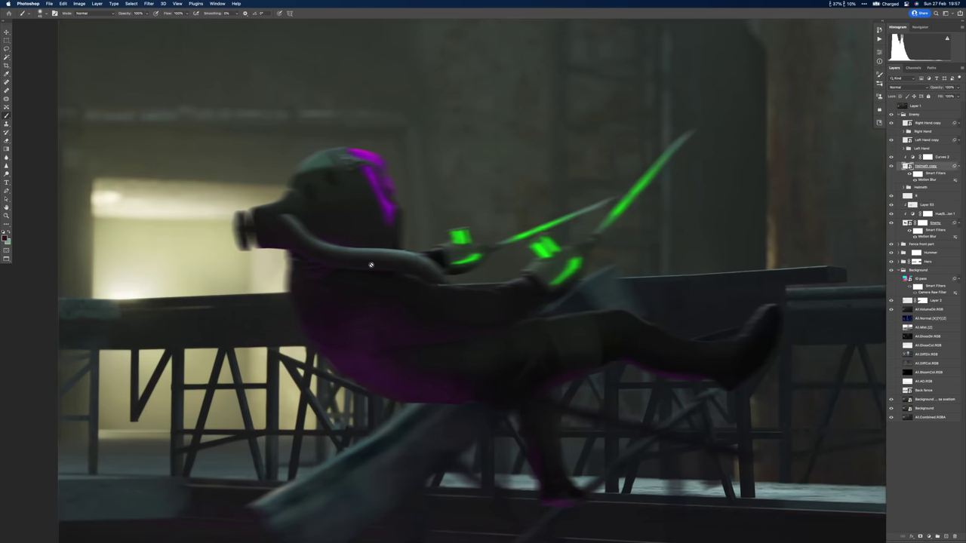
key("ctrl+shift+alt+n")
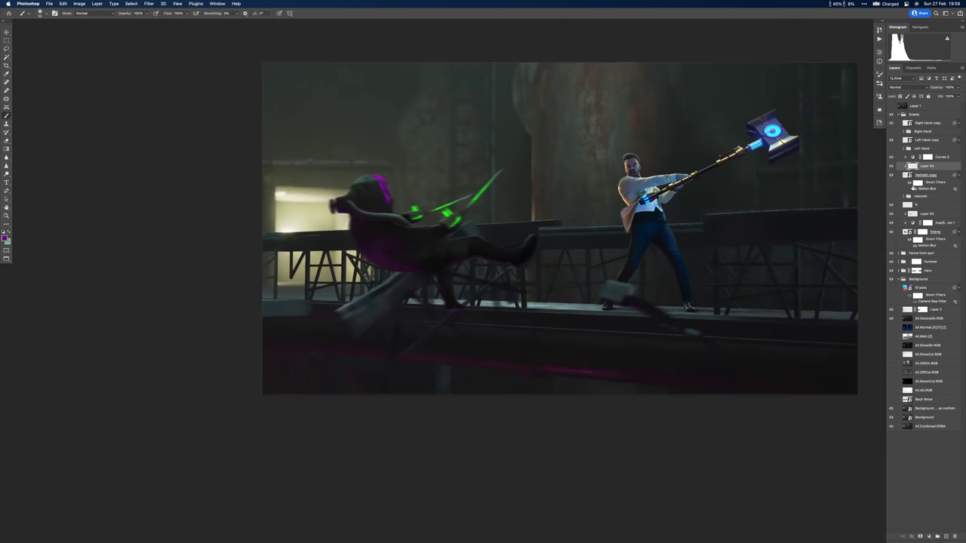
left_click(926, 231)
key("shift+ctrl+a")
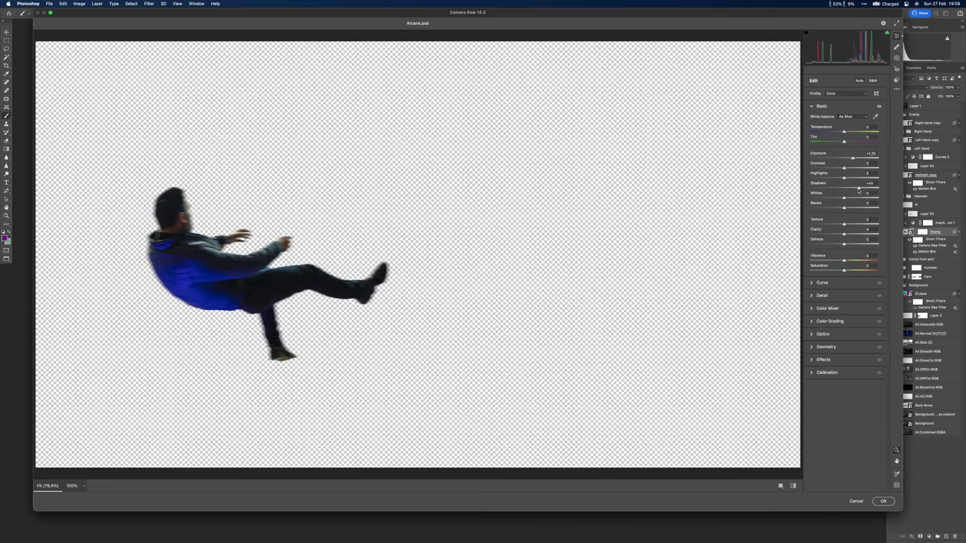
Lower the enemy's Camera Raw tint, move Layer 53 above layer 6, and paint a white streak by the hero.
left_click_drag(845, 188, 830, 189)
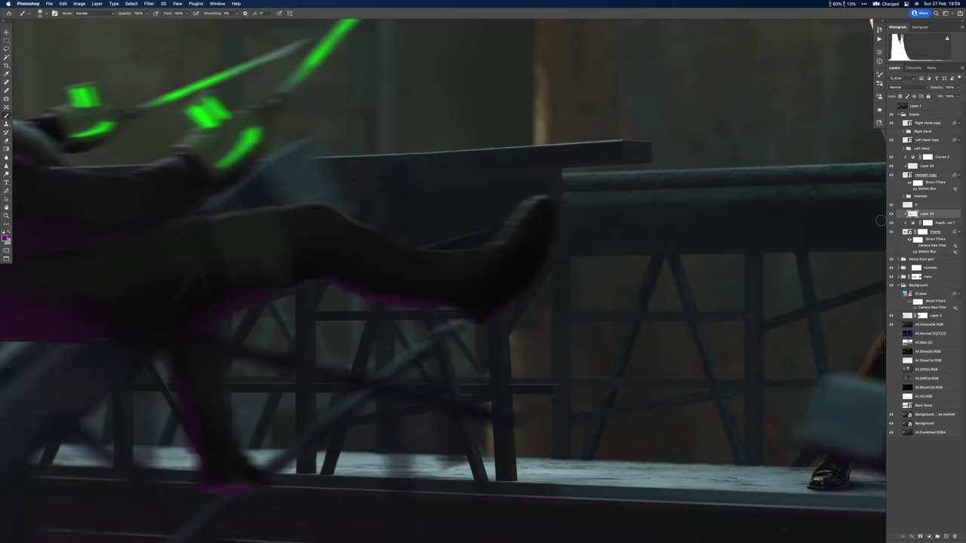
key("v")
left_click_drag(925, 213, 913, 206)
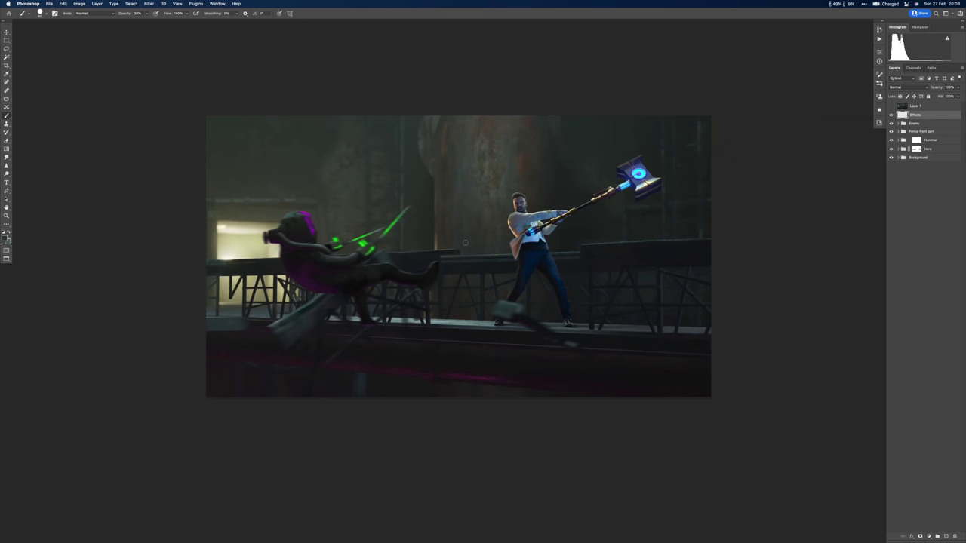
left_click_drag(478, 269, 701, 188)
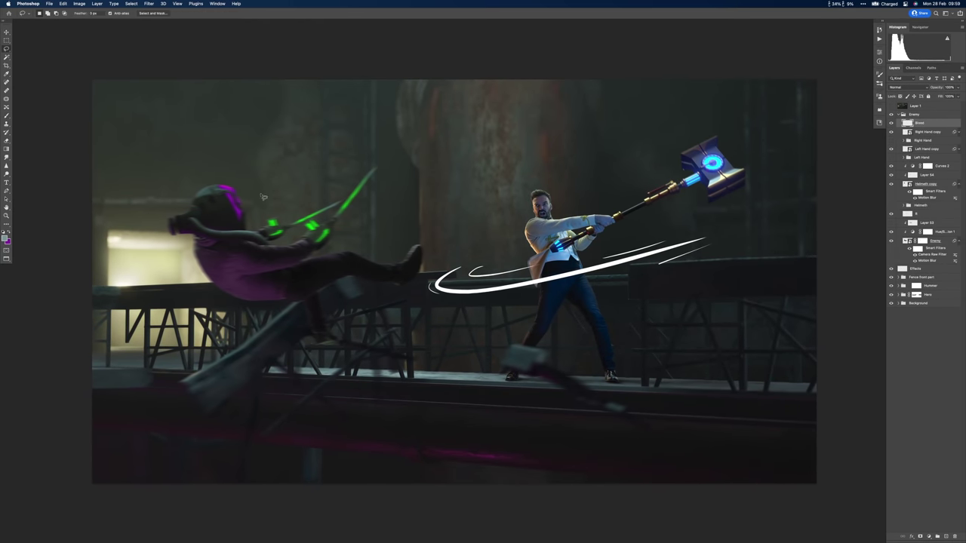
Pick a brush and move the Blood layer below the Helmet group.
key("b")
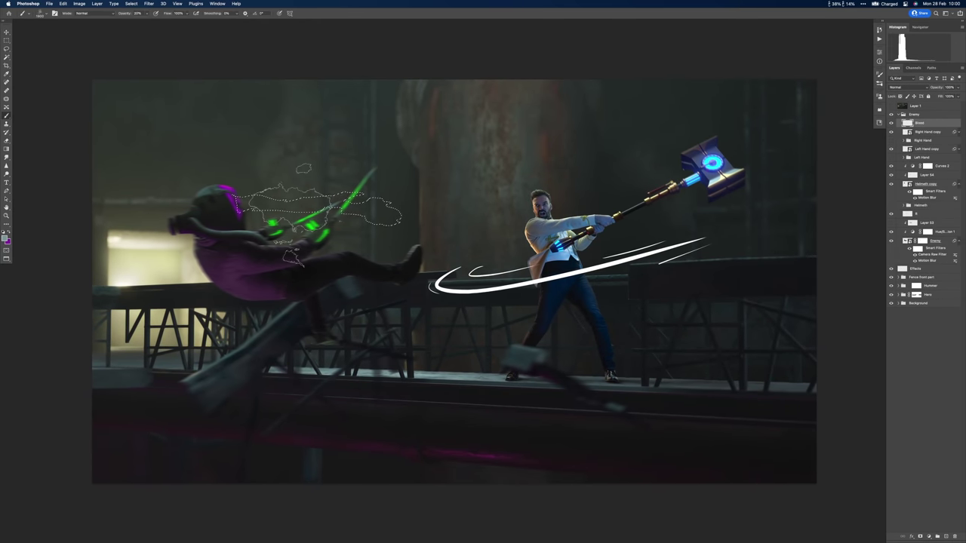
right_click(325, 207)
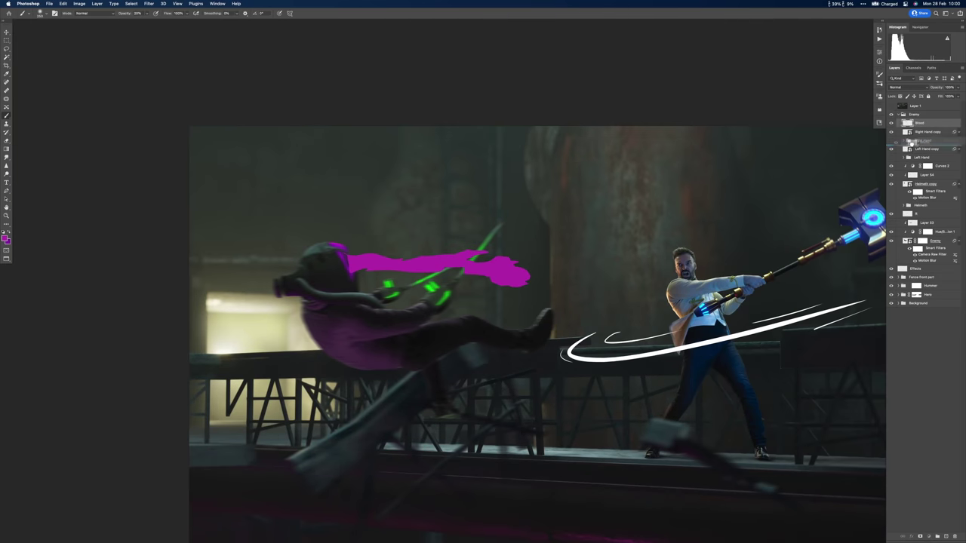
left_click_drag(910, 142, 905, 149)
left_click(927, 166)
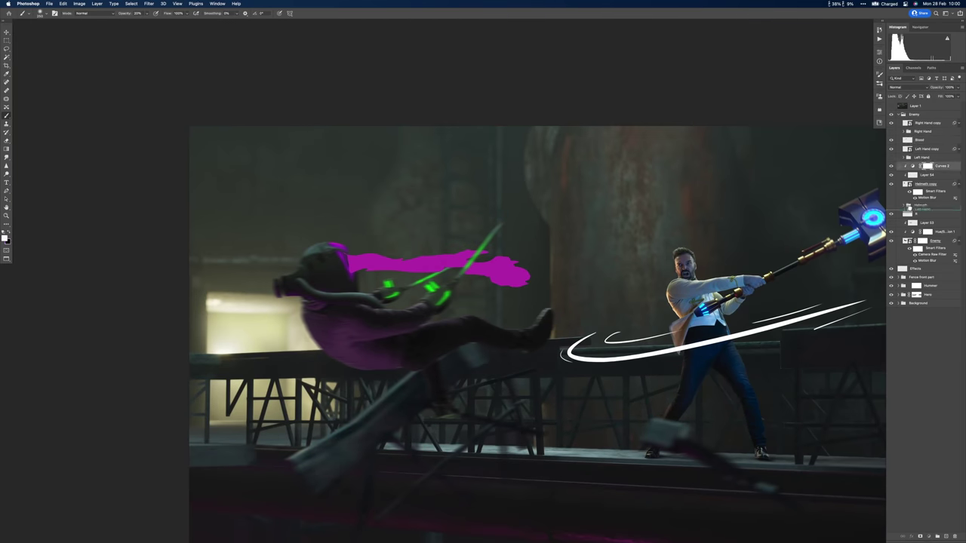
left_click_drag(914, 206, 914, 198)
scroll(537, 124, "up", 3)
Apply Gaussian Blur and Motion Blur filters to the Blood layer.
left_click(148, 4)
left_click(260, 121)
key("Return")
left_click(149, 5)
left_click(260, 109)
key("Return")
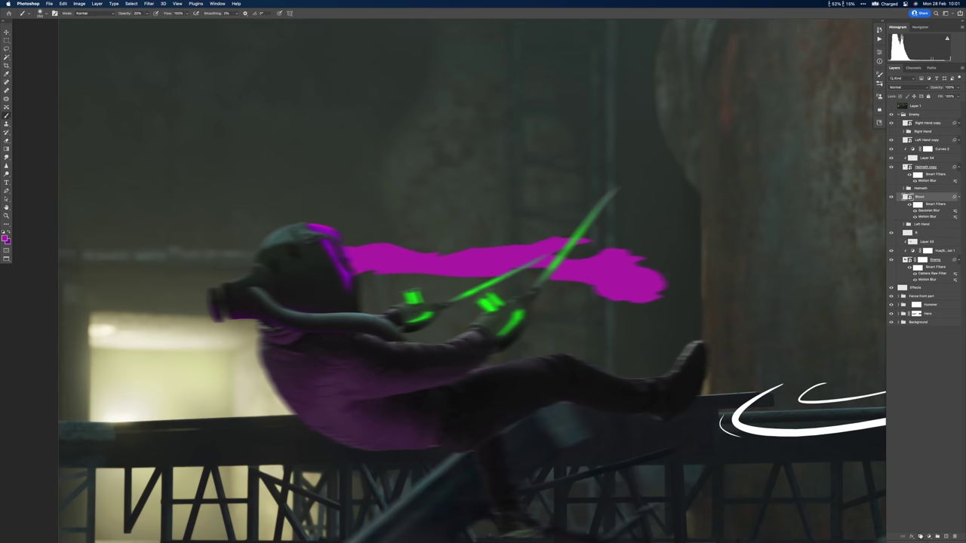
Inside the Blood smart object, lasso and delete stray paint, then save and close it.
double_click(908, 196)
key("l")
key("Return")
left_click_drag(376, 270, 431, 291)
key("super+s")
key("super+w")
scroll(286, 207, "up", 5)
key("b")
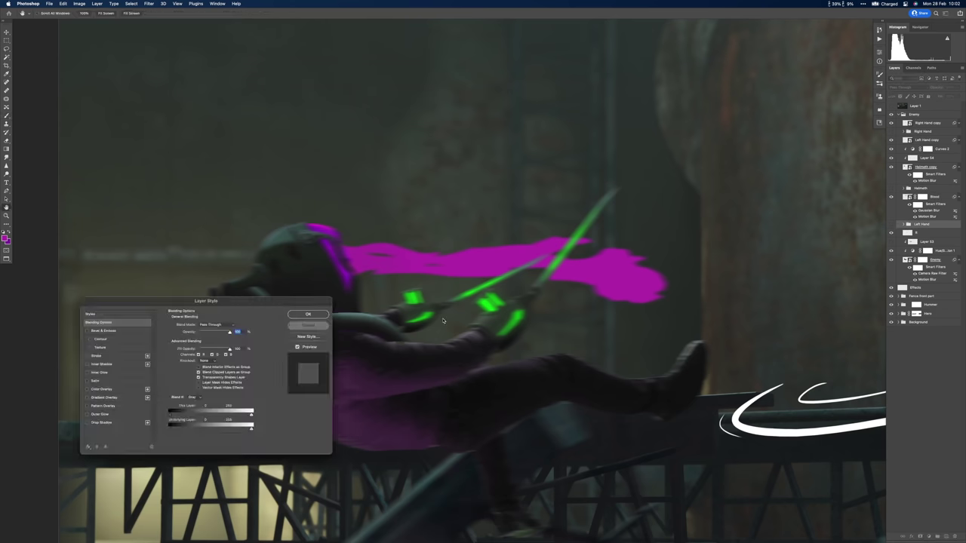
Move Left Hand copy below Blood, add new empty layers, and group them as Blood.
key("super+bracketleft")
key("super+bracketleft")
key("super+bracketleft")
key("super+bracketleft")
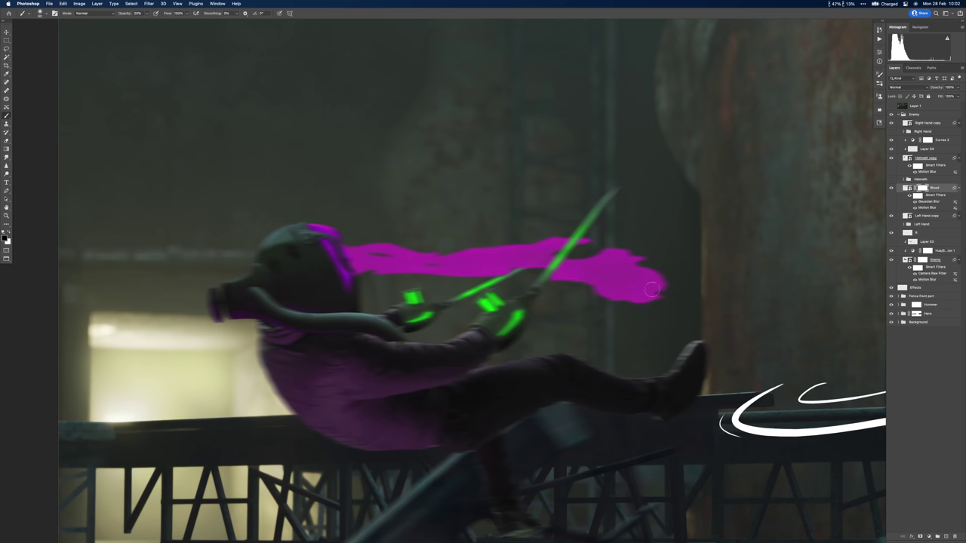
key("super+alt+shift+n")
key("super+alt+shift+n")
key("bracketright")
key("bracketright")
key("bracketright")
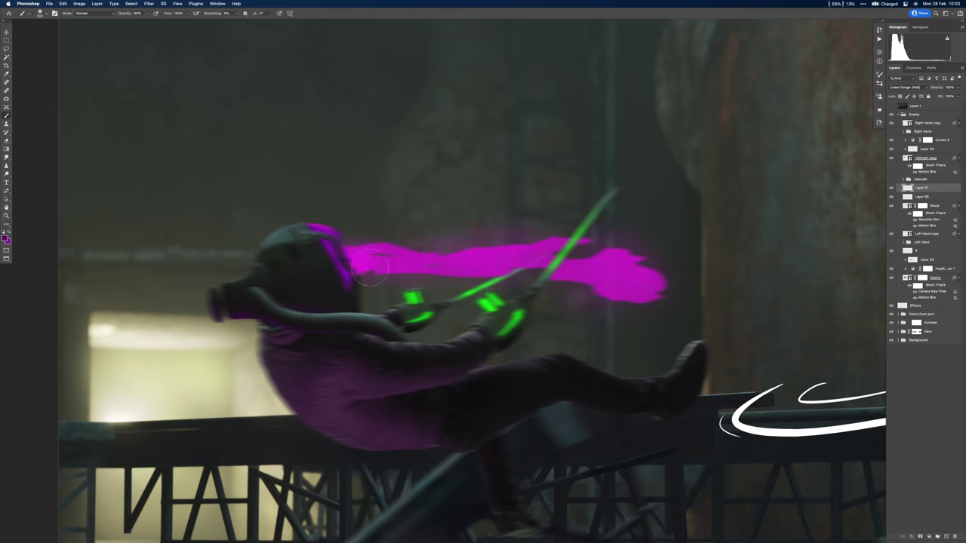
key("super+minus")
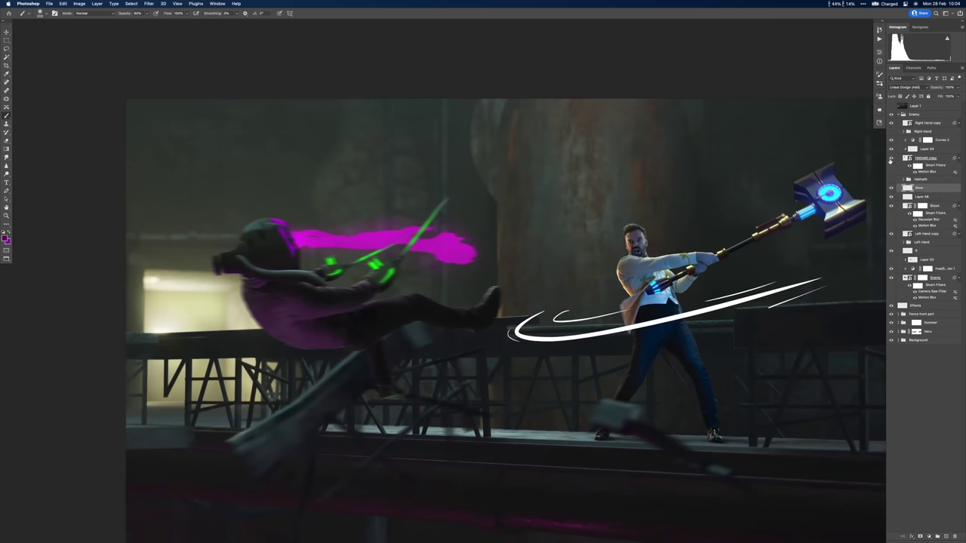
key("super+g")
Lasso a small blob, fill it magenta, smudge it, and rotate it ahead of the streak.
key("l")
key("alt+BackSpace")
key("super+d")
key("r")
key("super+plus")
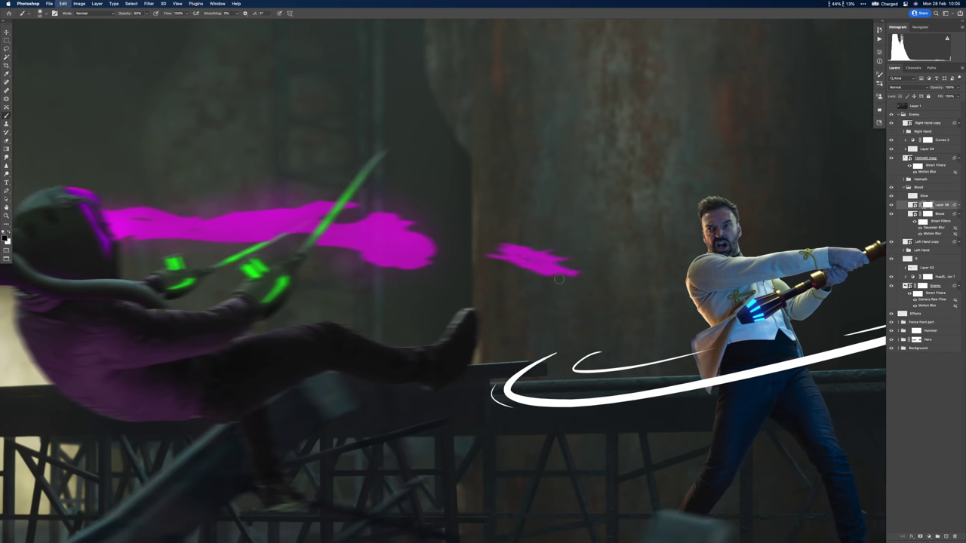
key("super+0")
key("super+t")
left_click_drag(567, 278, 577, 269)
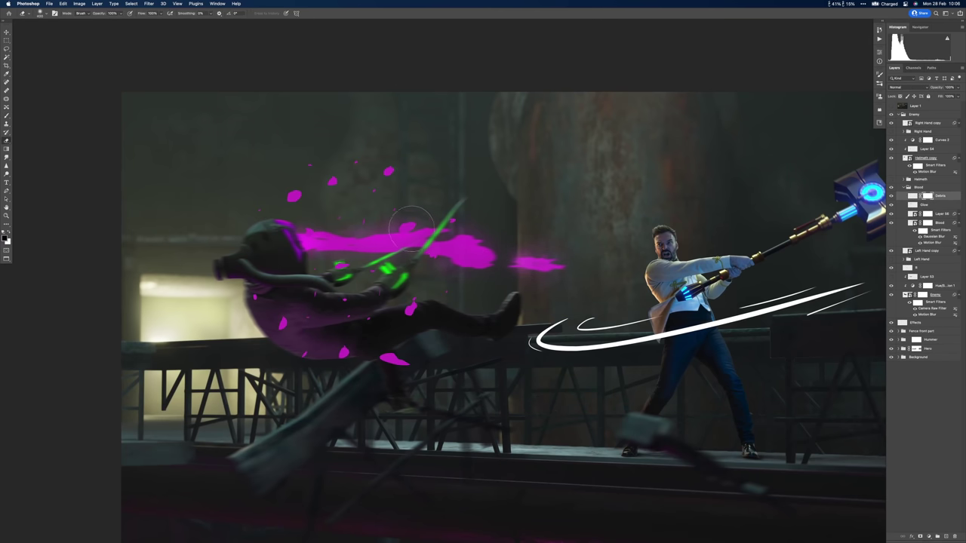
On the Debris layer, pick a brush and set the paint colour to magenta.
right_click(411, 227)
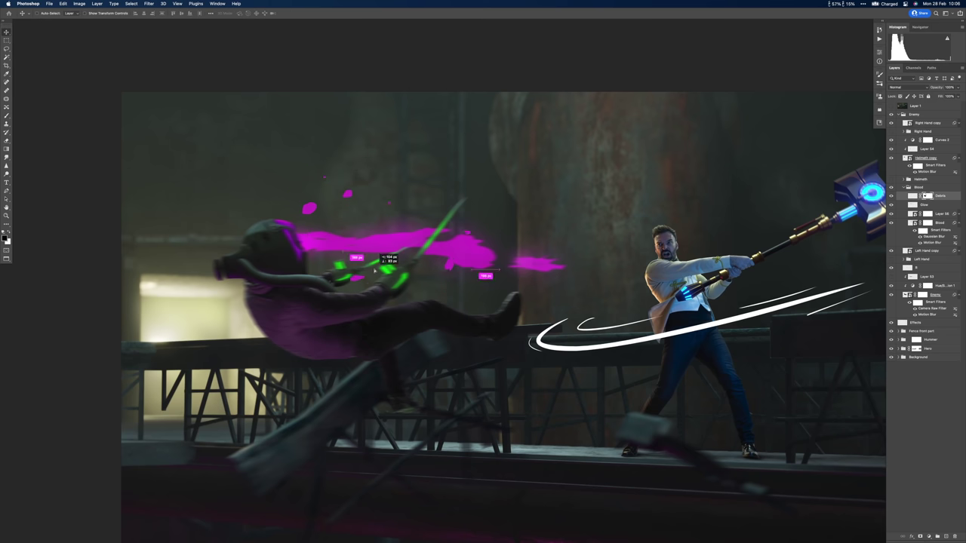
left_click(929, 537)
left_click(6, 238)
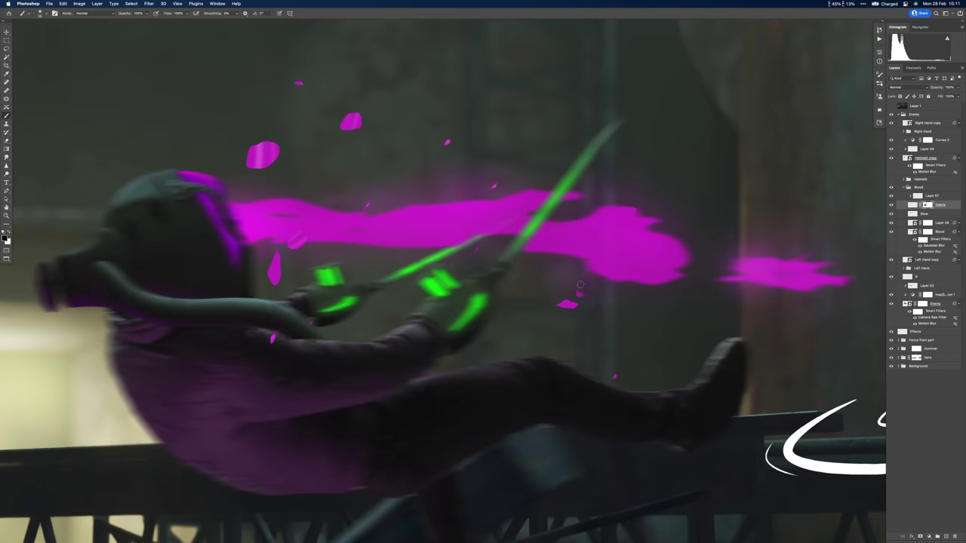
Lasso and delete the stray droplet near the head, then open the Debris layer's styles.
right_click(594, 265)
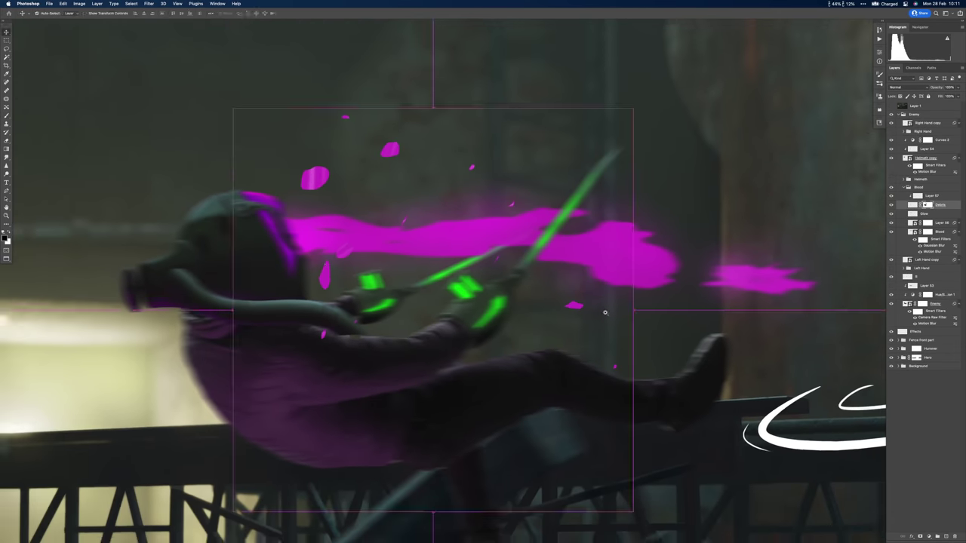
left_click_drag(305, 257, 327, 274)
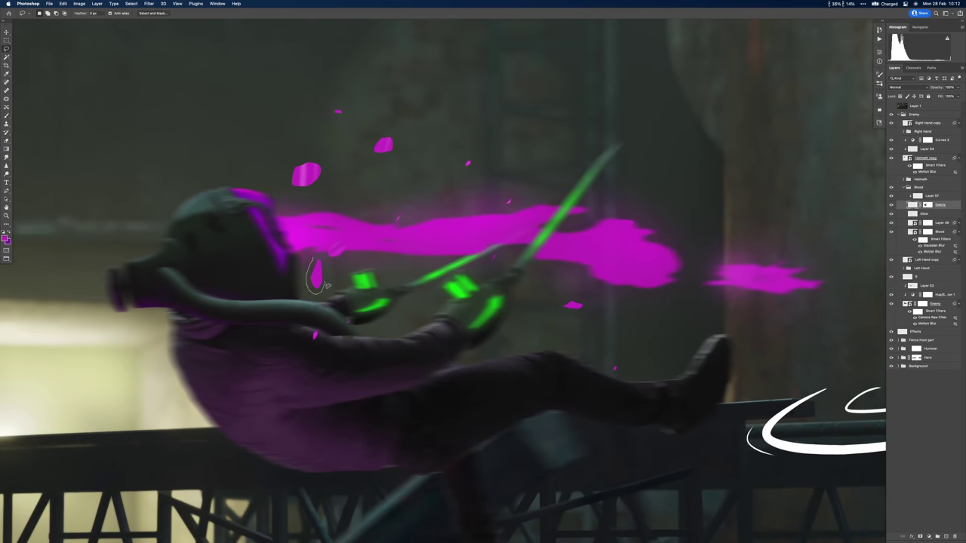
left_click_drag(326, 285, 323, 290)
key("Delete")
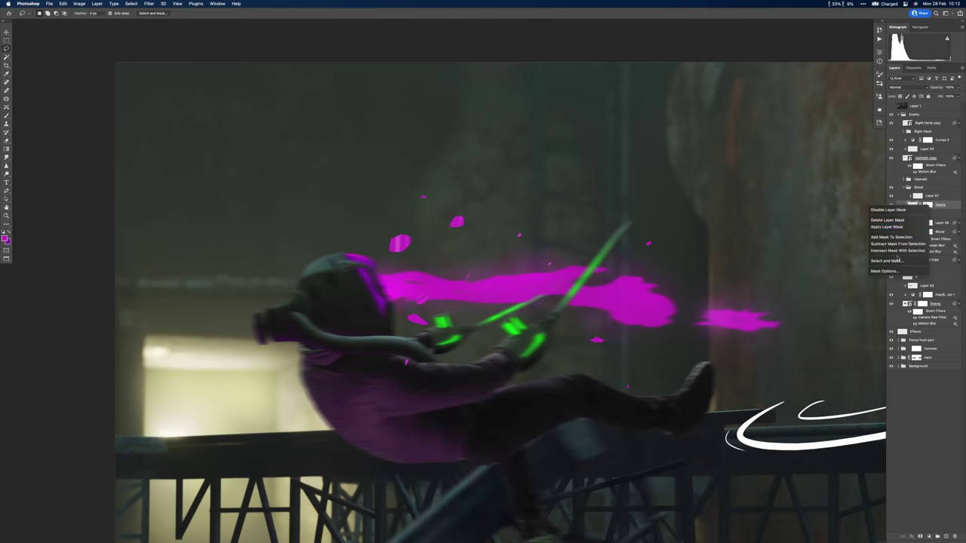
double_click(934, 219)
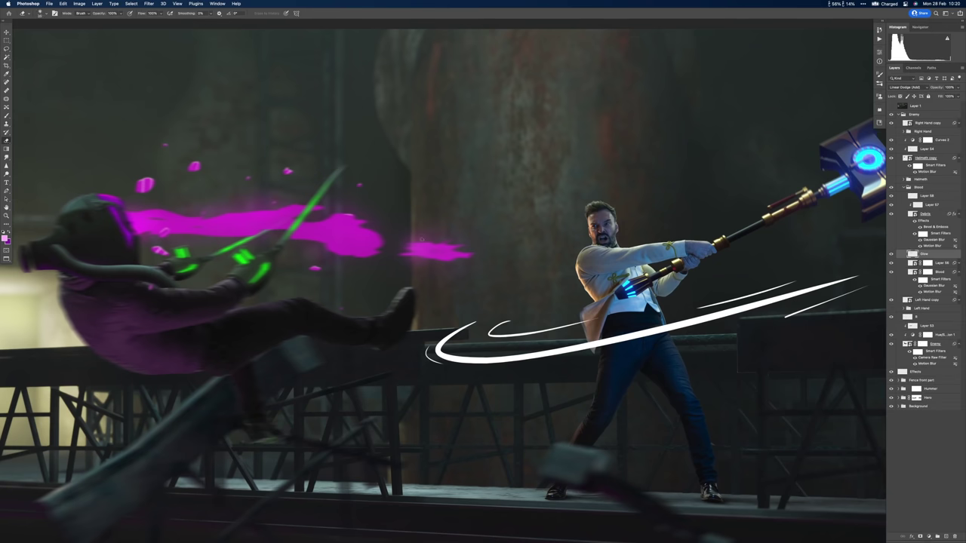
Undo the stray stroke, then fill a lasso-drawn streak shape with magenta on a new layer.
key("l")
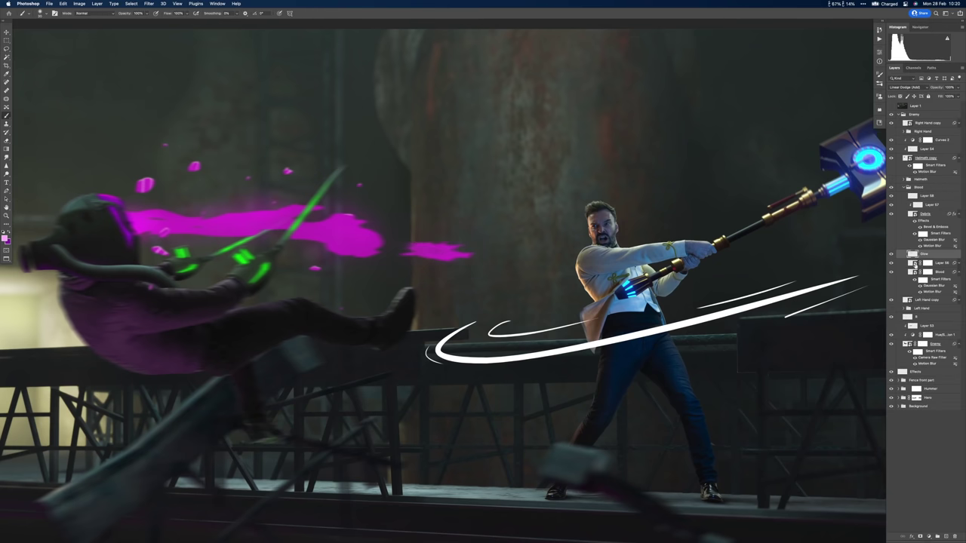
key("ctrl+z")
key("ctrl+shift+alt+n")
mouse_move(414, 240)
left_mouse_down()
mouse_move(533, 256)
mouse_move(451, 238)
mouse_move(417, 259)
mouse_move(557, 266)
left_mouse_up()
key("alt+BackSpace")
key("ctrl+d")
Shape the magenta streak toward the hero by alternating Smudge and soft Brush strokes.
key("b")
scroll(573, 253, "up", 1)
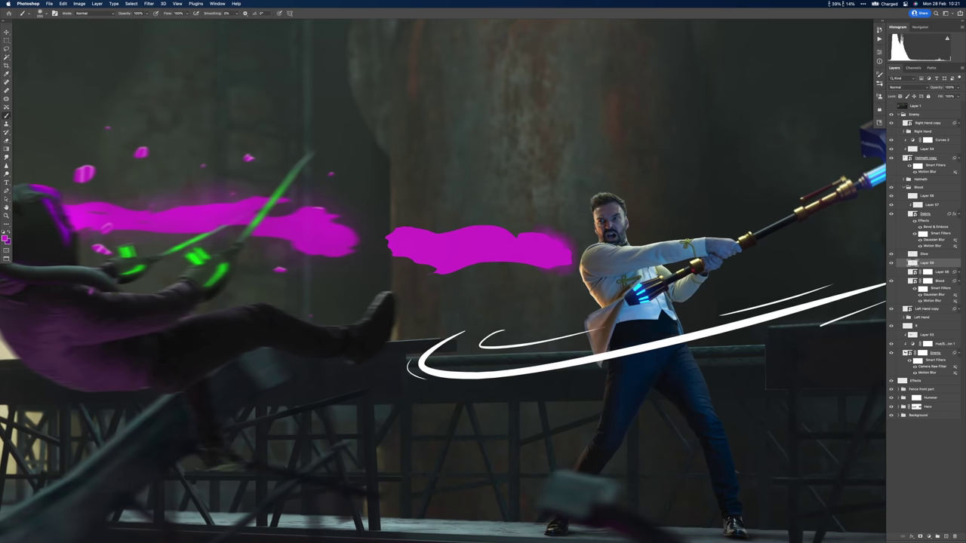
key("r")
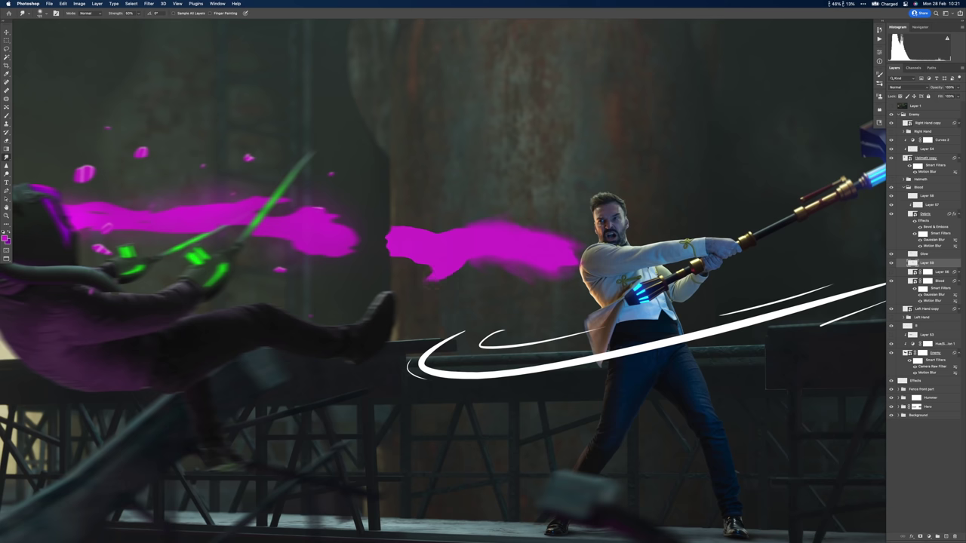
key("b")
right_click(575, 242)
double_click(679, 417)
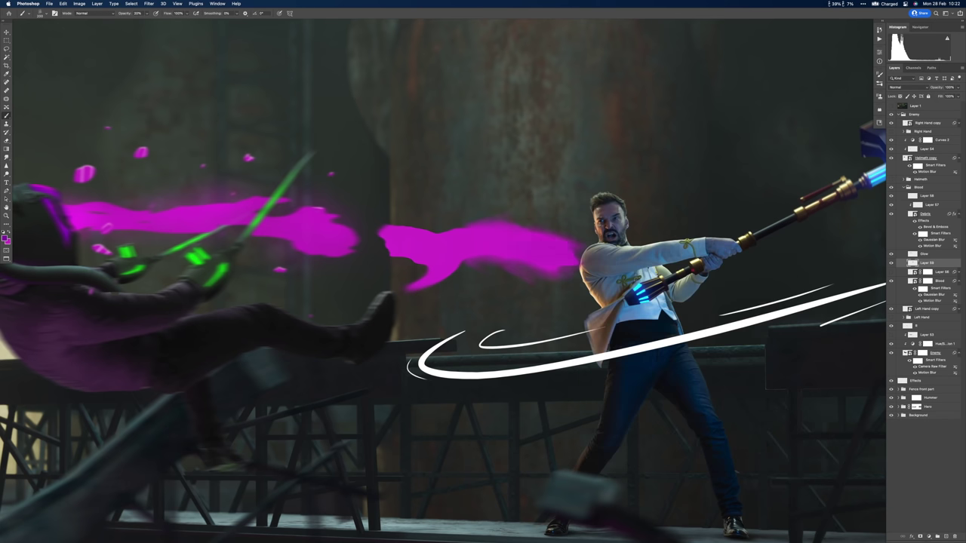
scroll(541, 305, "down", 1)
key("r")
key("b")
right_click(472, 288)
key("Escape")
Move the second streak's right blob left so it joins the first streak.
key("v")
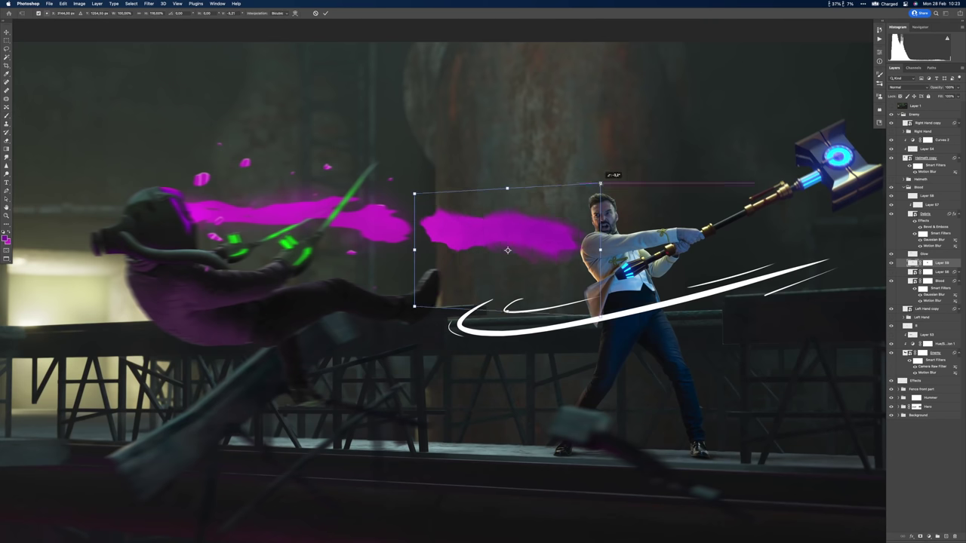
left_click_drag(532, 227, 461, 243)
scroll(482, 298, "down", 1)
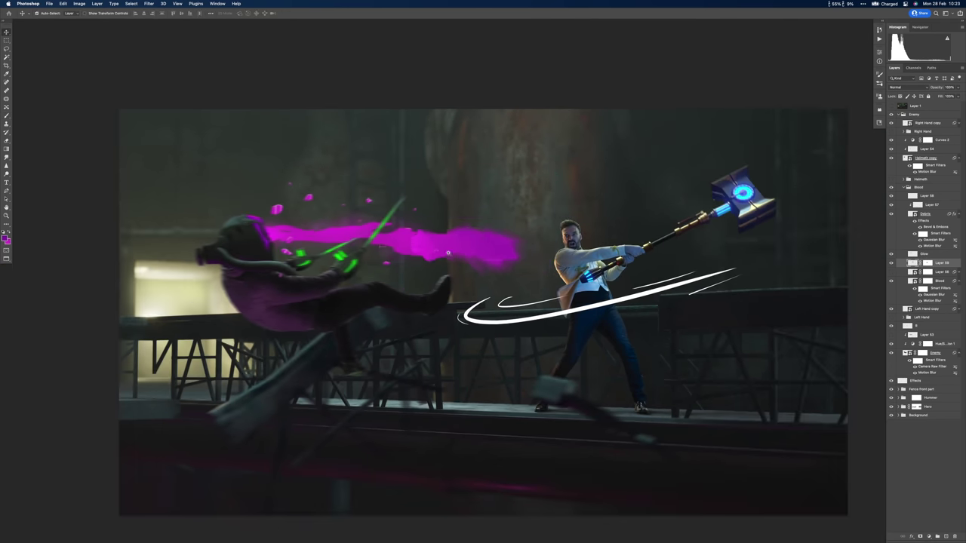
scroll(460, 243, "up", 2)
Open and dismiss the brush presets and the streak layer's options.
key("b")
right_click(413, 206)
key("Escape")
right_click(921, 279)
key("Escape")
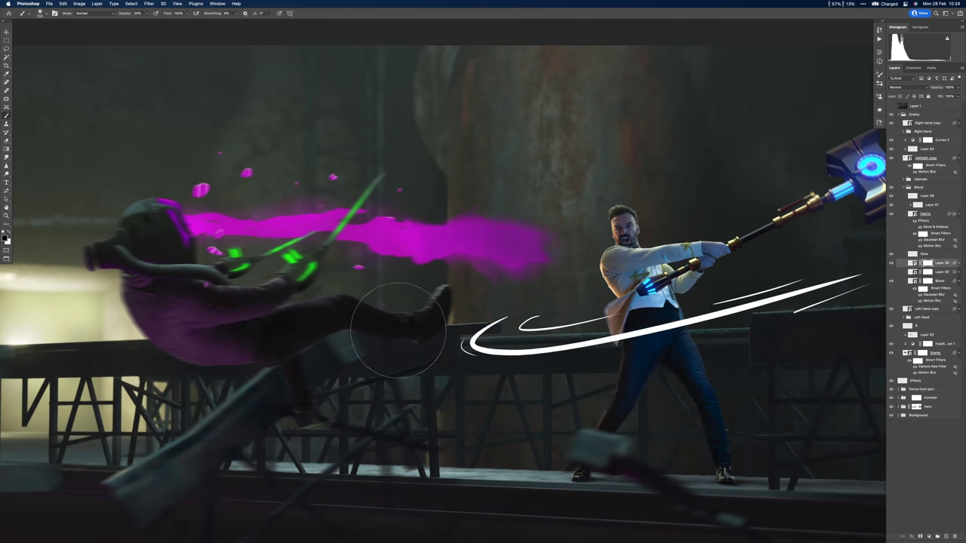
scroll(505, 234, "down", 3)
scroll(520, 347, "up", 2)
Step down to the Blood layer, then back up to Layer 57.
key("alt+bracketleft")
key("alt+bracketleft")
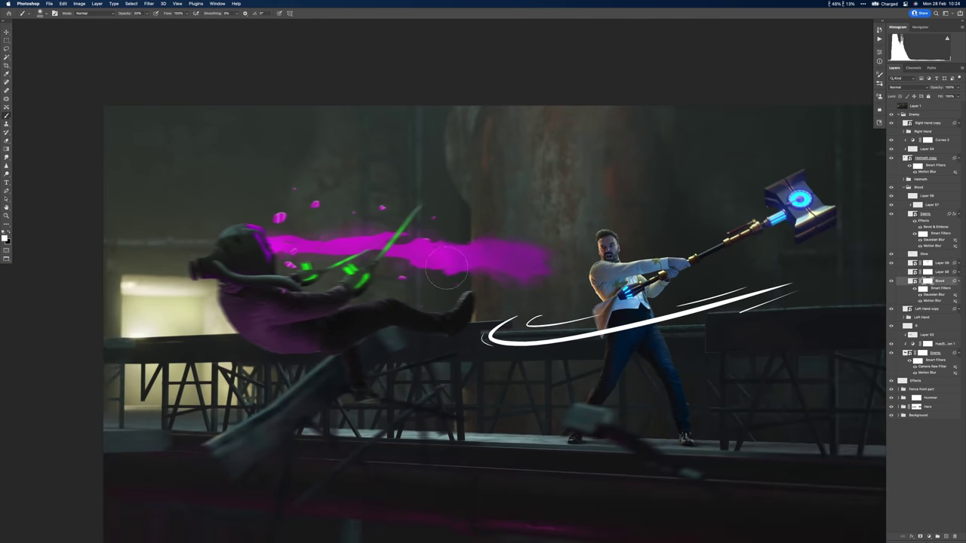
scroll(475, 333, "up", 1)
scroll(474, 333, "down", 3)
scroll(475, 333, "up", 2)
scroll(474, 333, "down", 2)
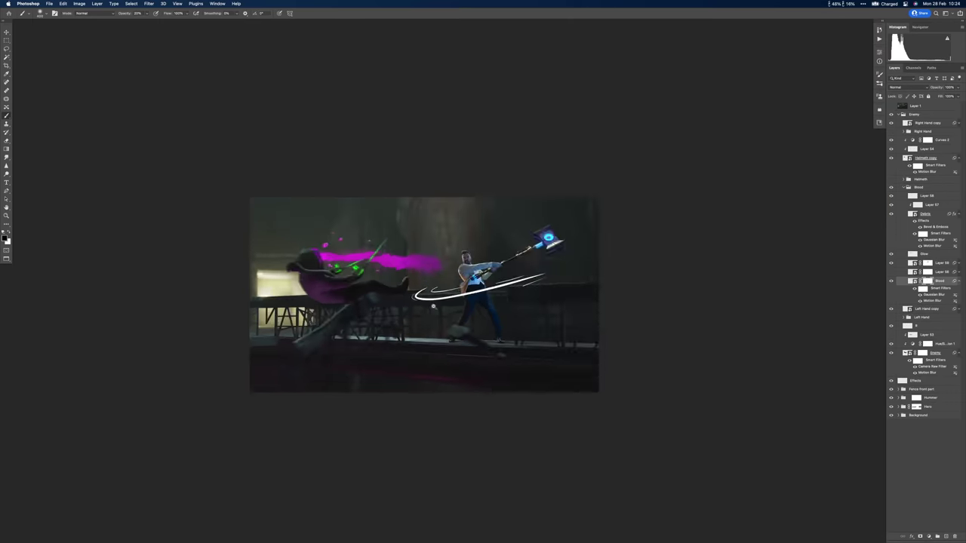
scroll(474, 333, "up", 2)
key("alt+bracketright")
key("alt+bracketright")
key("alt+bracketright")
key("alt+bracketright")
key("alt+bracketright")
key("alt+bracketright")
Scatter Debris 01 particles from the magenta splash toward the swoosh and transform them.
right_click(444, 285)
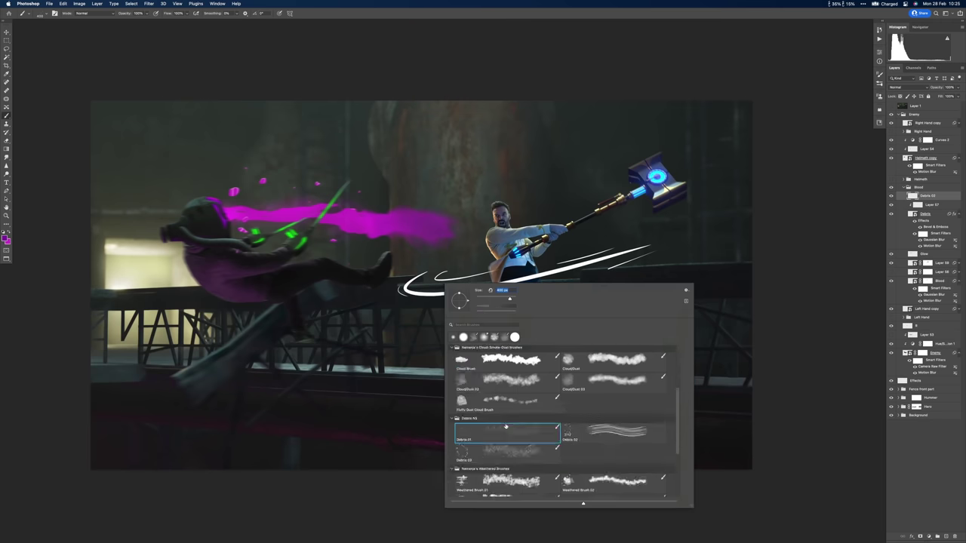
key("Escape")
scroll(451, 227, "up", 2)
left_click_drag(451, 227, 464, 291)
key("ctrl+t")
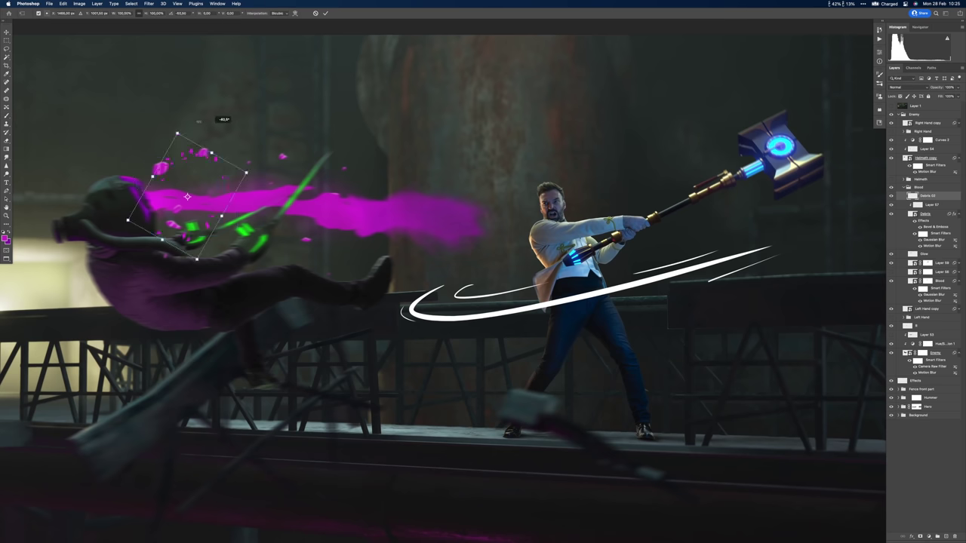
key("Return")
Choose the large scatter brush from the brush presets.
scroll(251, 230, "down", 5)
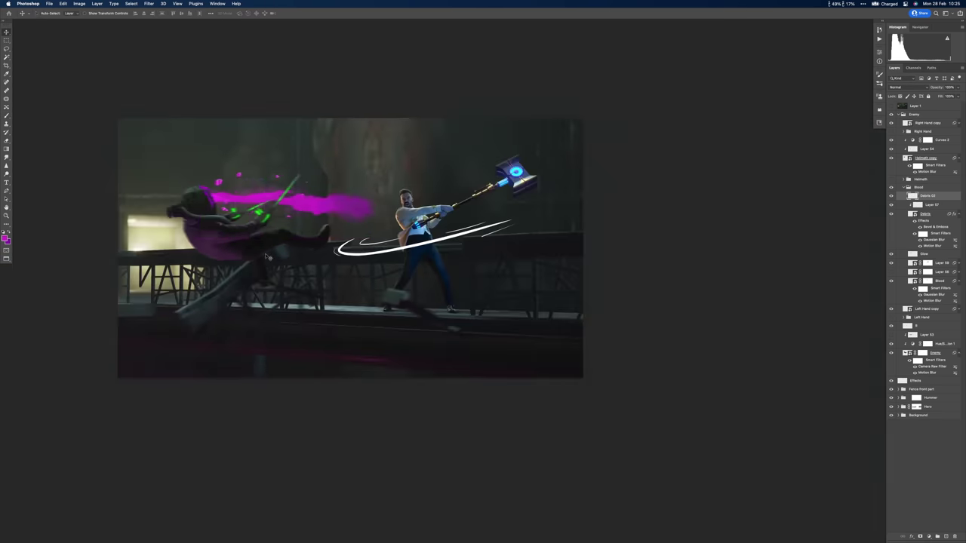
scroll(251, 230, "up", 6)
scroll(251, 230, "down", 1)
key("b")
right_click(259, 213)
key("Escape")
right_click(468, 249)
double_click(520, 302)
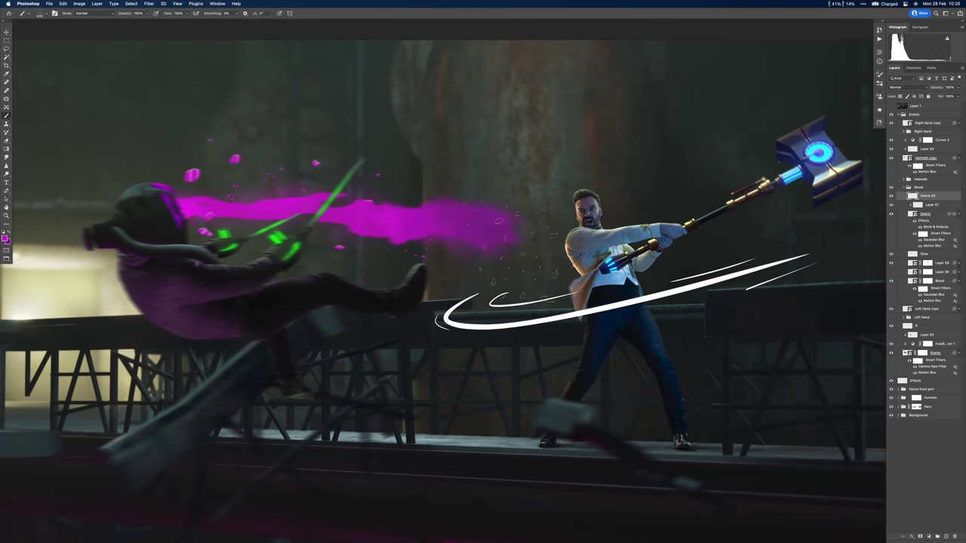
Review the Brush Tip Shape settings, then switch to a soft round brush at 100% opacity.
key("F5")
left_click(776, 93)
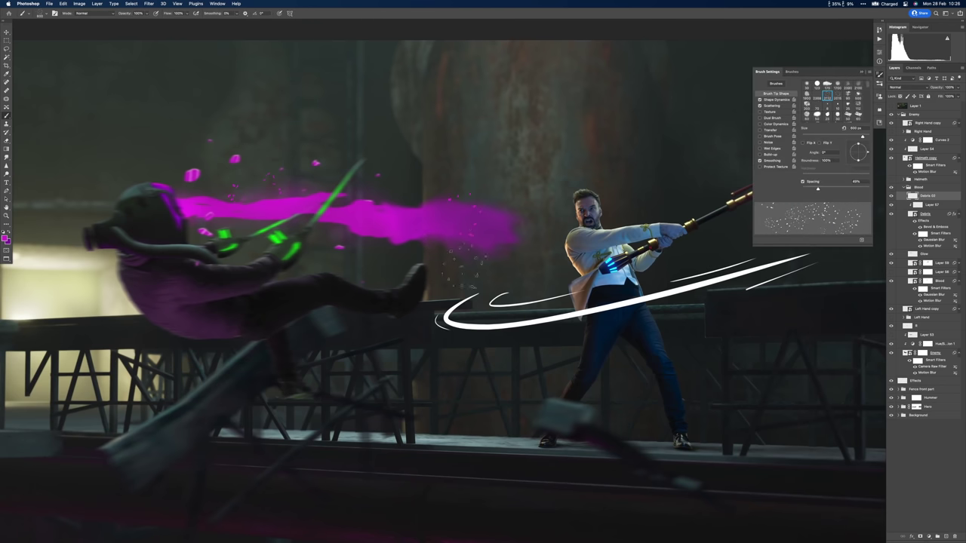
scroll(483, 271, "up", 3)
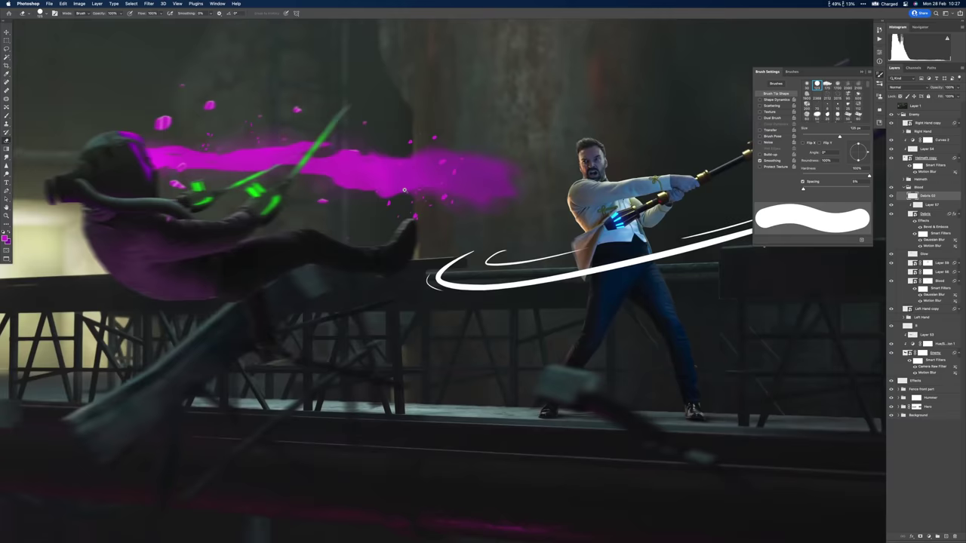
right_click(410, 166)
left_click(442, 244)
key("Return")
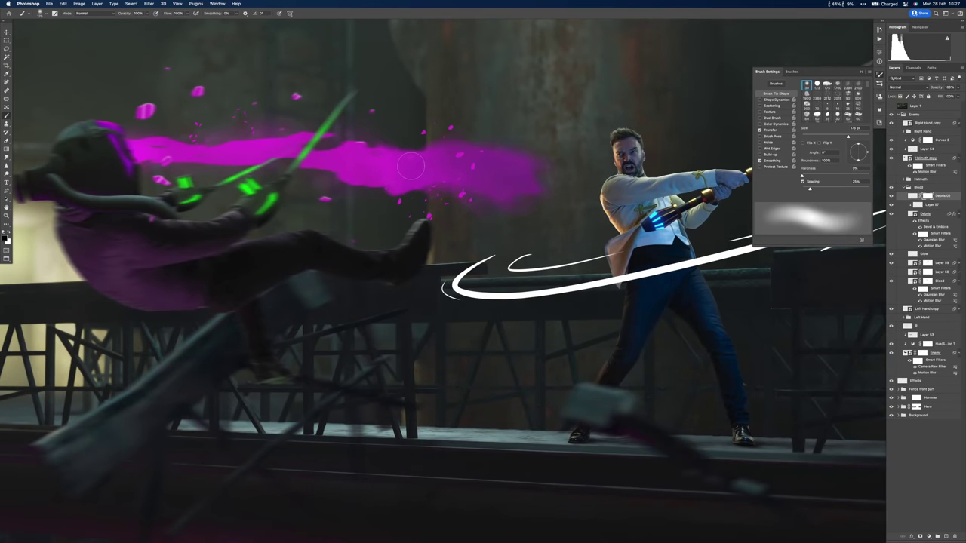
scroll(485, 148, "up", 2)
key("0")
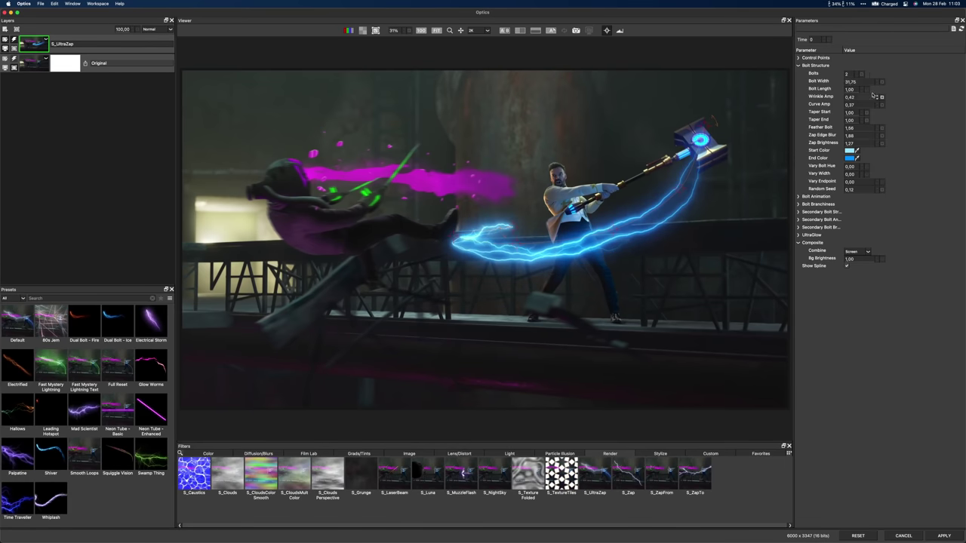
Raise Wrinkle Amp, move the bolt start, set Vary Endpoint 0, Branch Angle 12, Secondary Taper End 0,17.
mouse_move(849, 97)
left_mouse_down()
mouse_move(861, 97)
mouse_move(851, 98)
left_mouse_up()
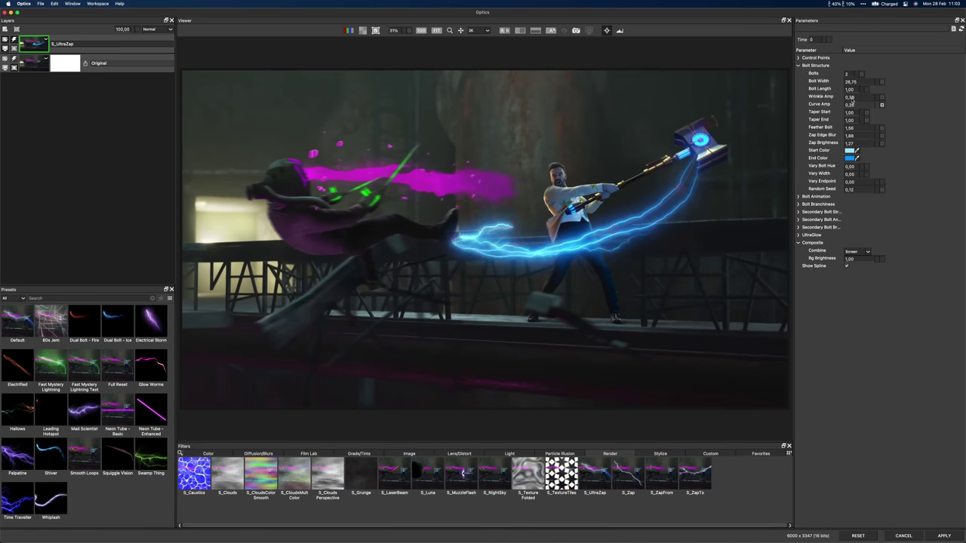
left_click_drag(521, 148, 581, 273)
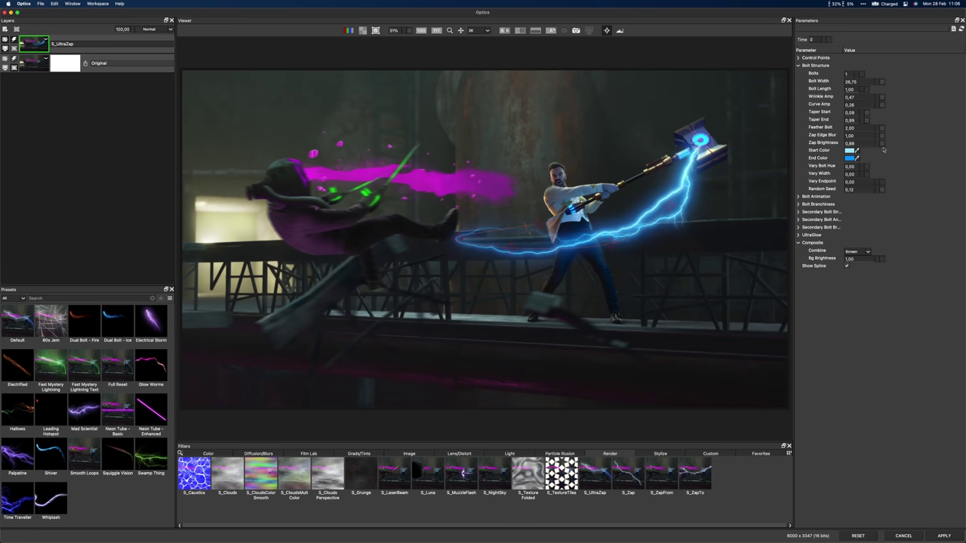
left_click_drag(851, 182, 851, 190)
left_click(853, 204)
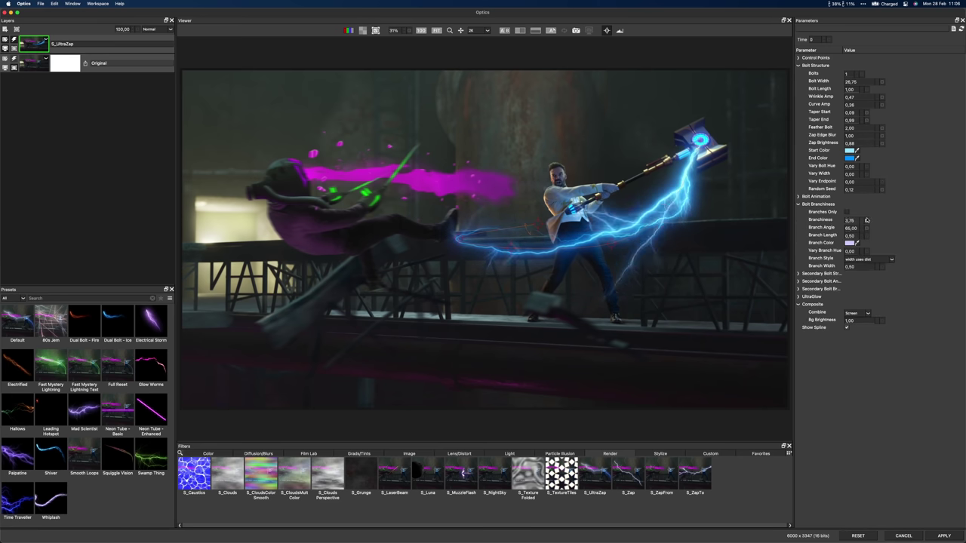
left_click_drag(833, 232, 838, 249)
left_click(830, 273)
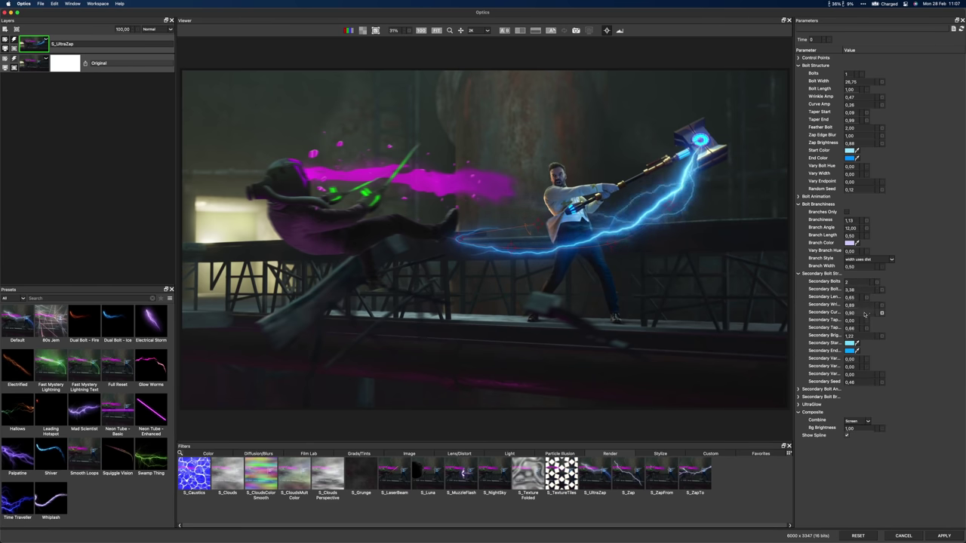
left_click_drag(851, 330, 856, 341)
Render the bolt as Zap Only and blend a duplicate lightning layer in Screen mode.
left_click(857, 421)
left_click(853, 435)
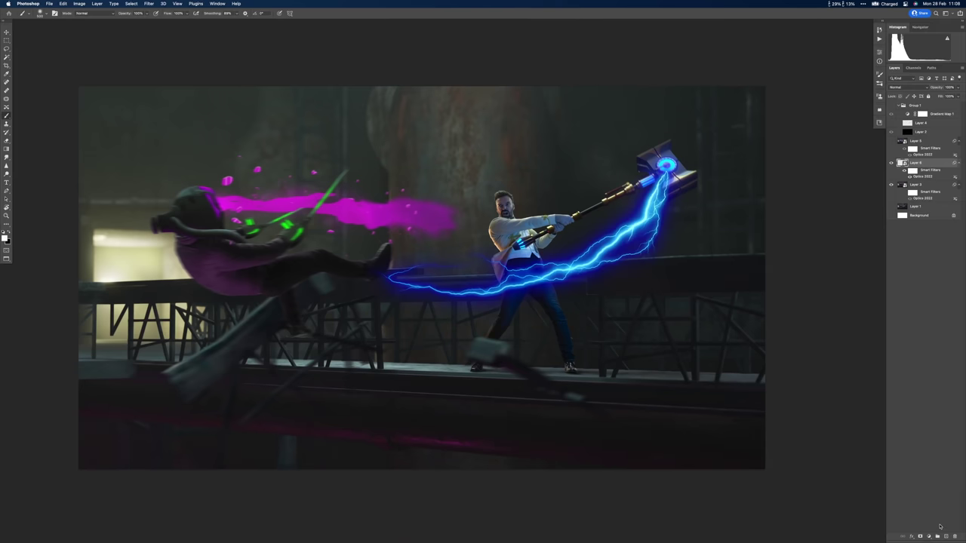
right_click(942, 161)
key("Escape")
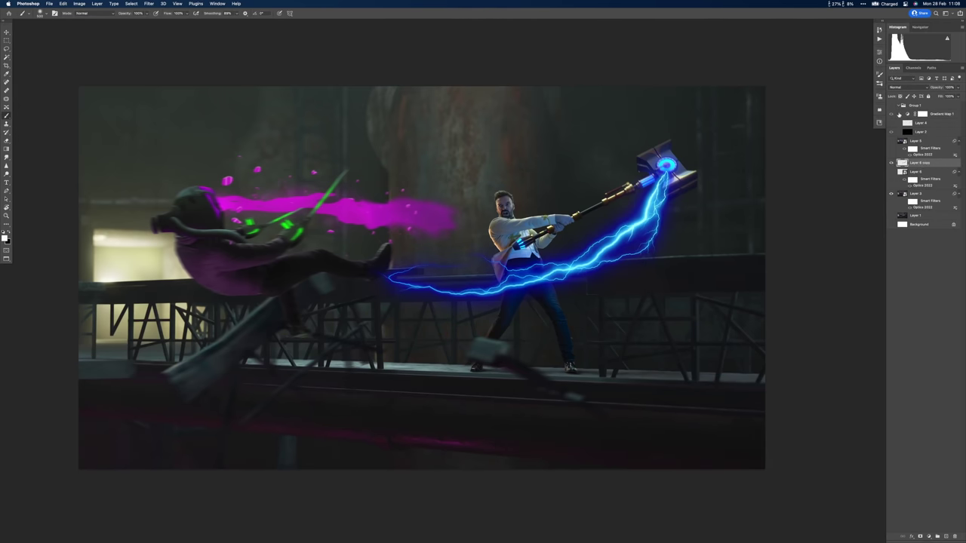
left_click(906, 87)
left_click(906, 154)
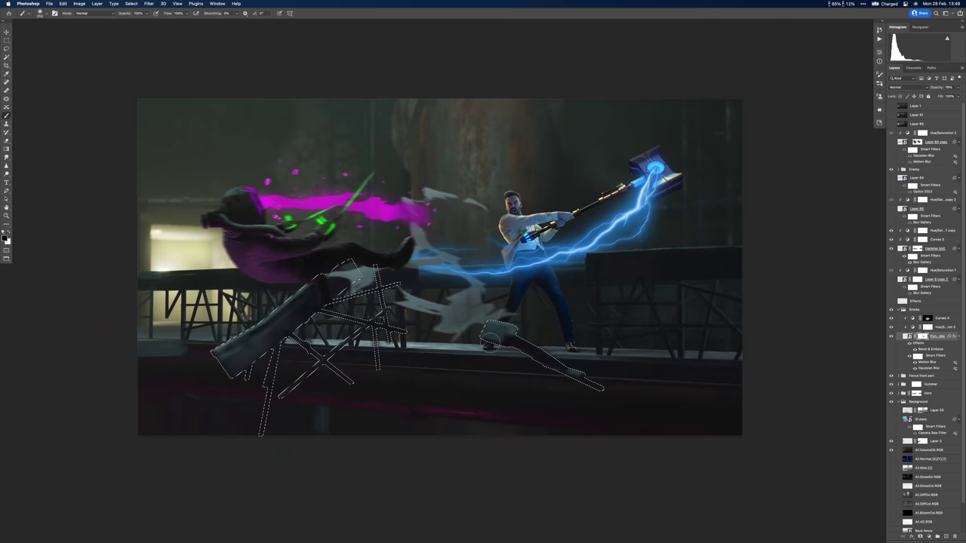
Rotate, enlarge and distort the smoke shards with Free Transform before cancelling it.
key("super+minus")
key("super+t")
left_click_drag(529, 249, 392, 334)
left_click_drag(520, 423, 491, 355)
right_click(449, 355)
left_click(449, 358)
key("super+plus")
key("super+plus")
key("super+plus")
key("super+minus")
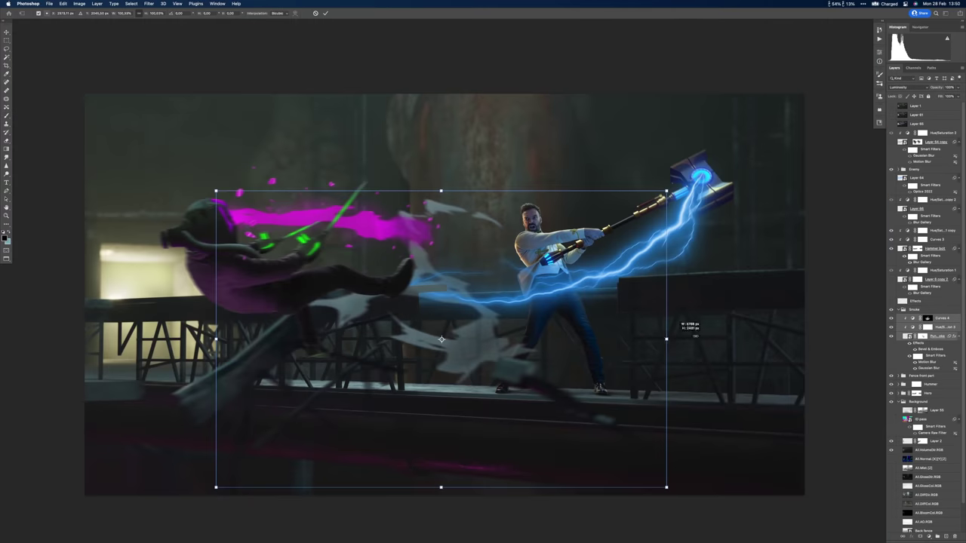
mouse_move(715, 191)
left_mouse_down()
mouse_move(646, 280)
mouse_move(570, 253)
left_mouse_up()
key("Escape")
Fill a small lasso patch near the enemy's leg, then delete that stray fill layer.
key("b")
key("v")
key("Tab")
key("Tab")
key("l")
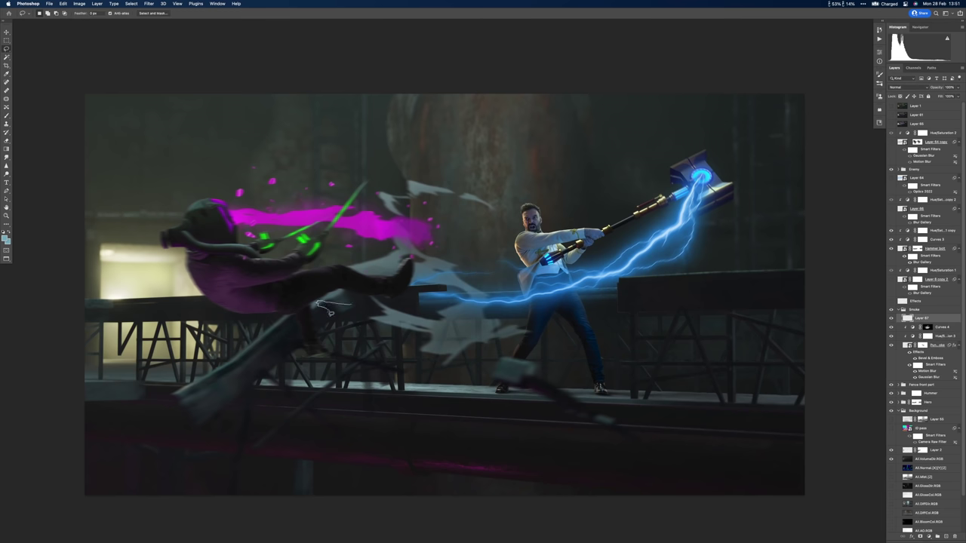
left_click_drag(330, 312, 318, 280)
key("alt+BackSpace")
key("v")
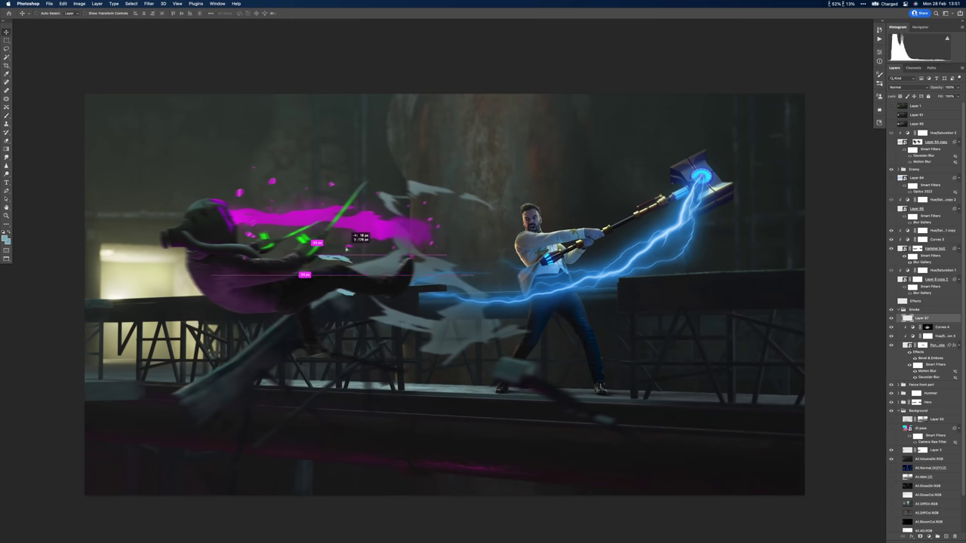
key("Delete")
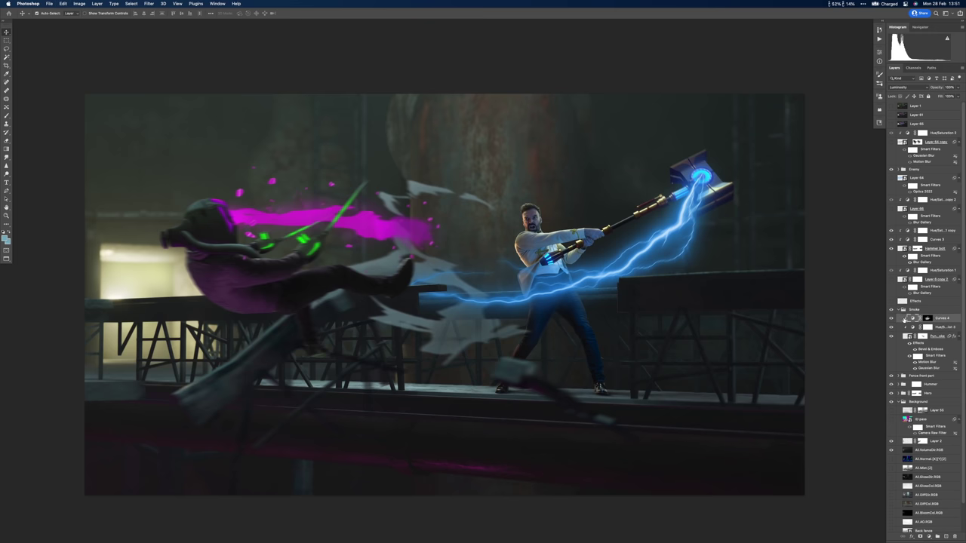
Alt-drag the Smoke group to create an offset Smoke copy.
mouse_move(468, 286)
left_mouse_down()
mouse_move(434, 317)
mouse_move(506, 276)
left_mouse_up()
key("super+minus")
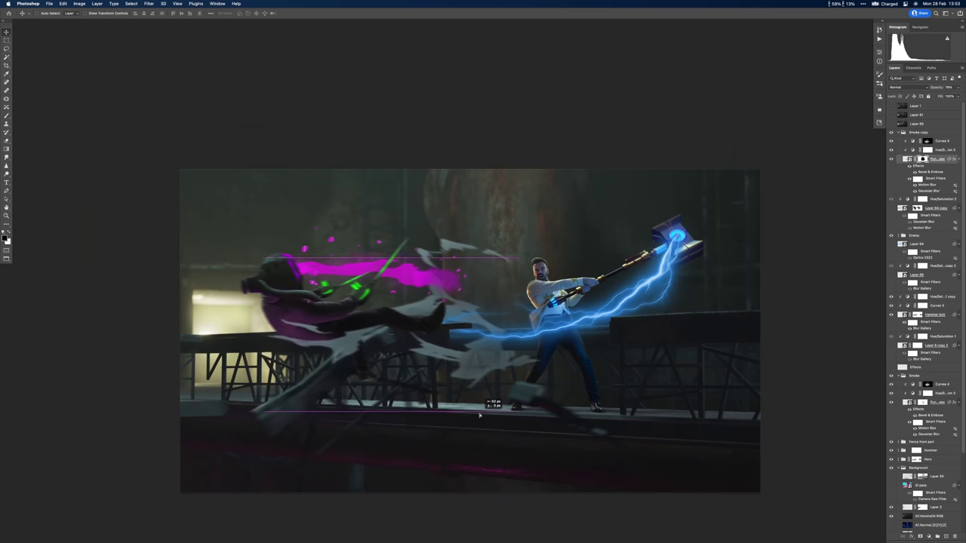
key("b")
scroll(376, 415, "up", 5)
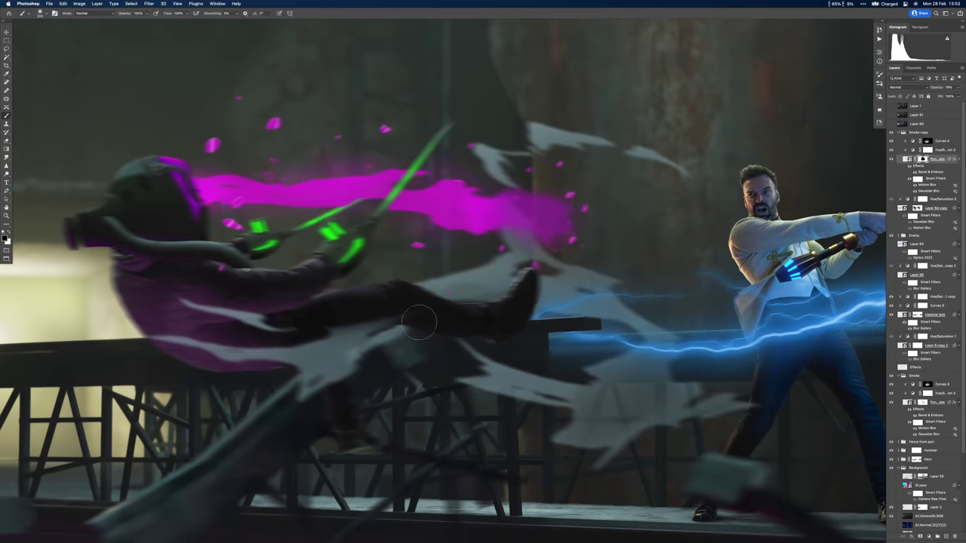
scroll(376, 415, "down", 8)
scroll(483, 360, "up", 3)
Select Curves 4 and the smoke shard layer, collapse Smoke and hide the Smoke copy shards.
left_click(402, 326, "super")
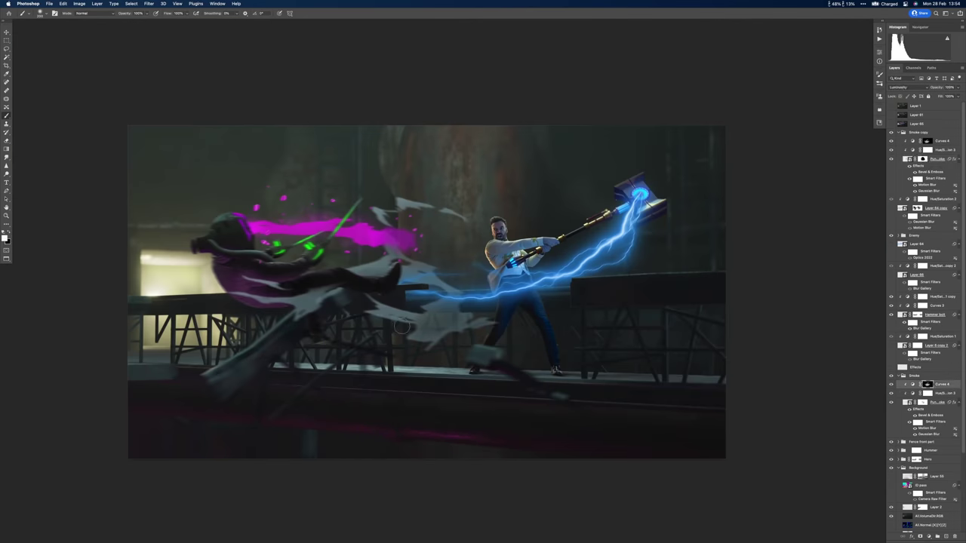
left_click(922, 402)
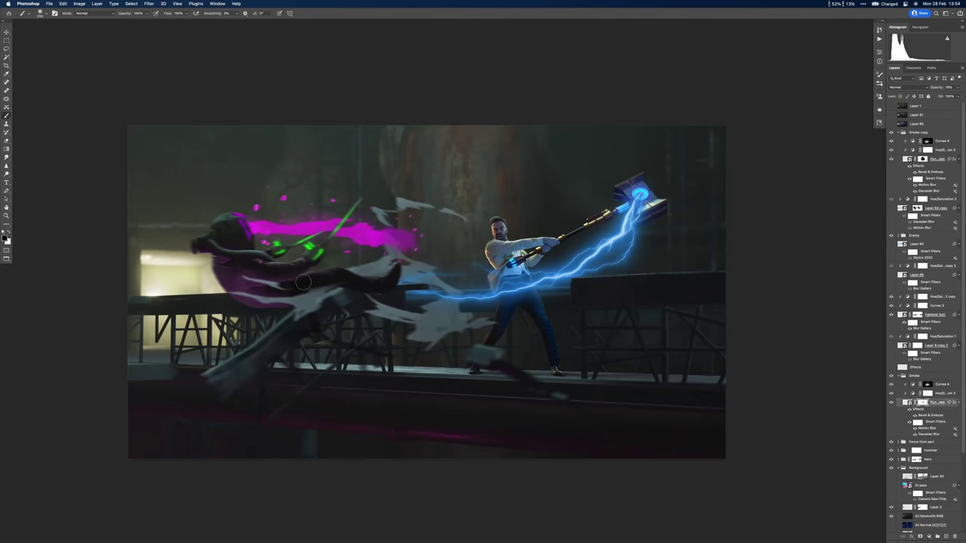
scroll(302, 283, "down", 2)
left_click(893, 318)
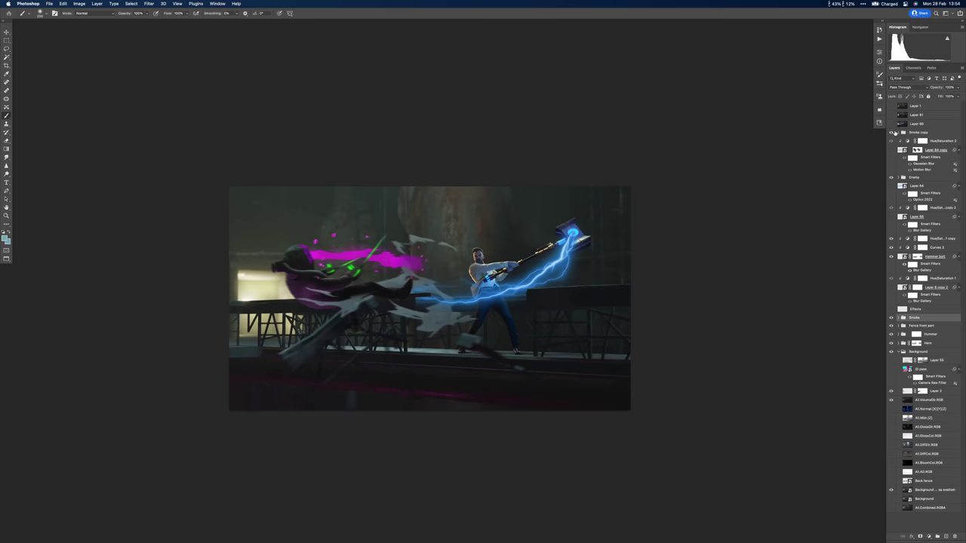
left_click(892, 132)
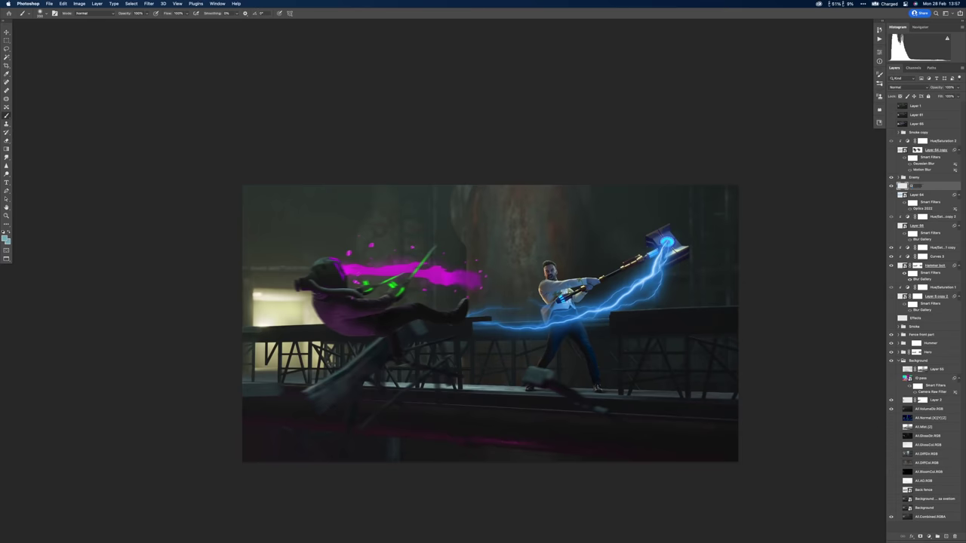
Select the Debris 01 brush from the brush presets for the debris specks.
right_click(515, 323)
key("Escape")
scroll(486, 362, "up", 2)
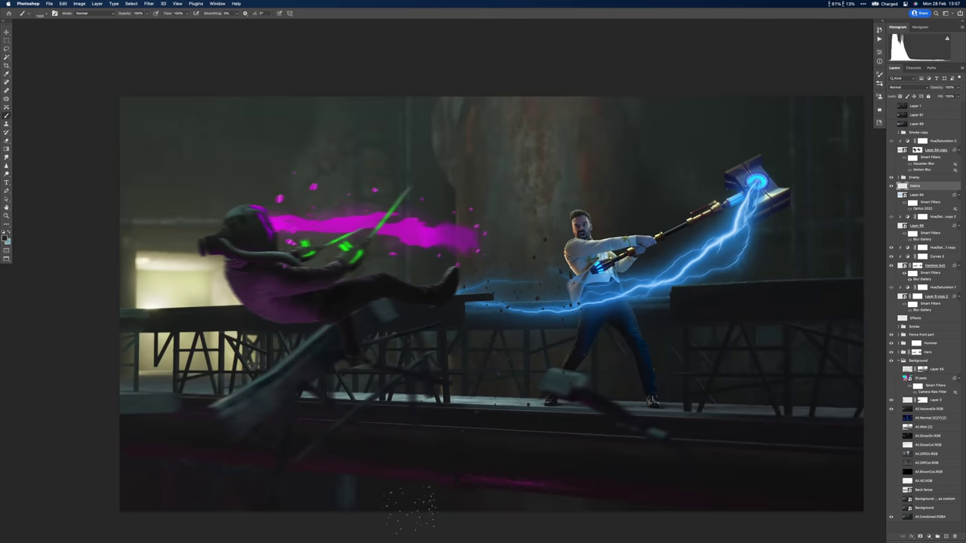
scroll(715, 329, "up", 2)
right_click(503, 249)
key("Escape")
right_click(519, 250)
key("Escape")
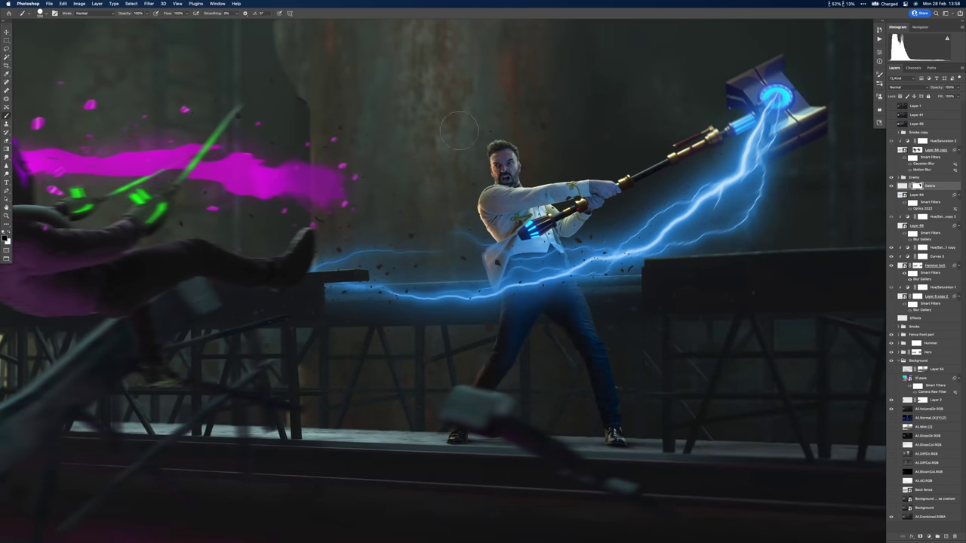
scroll(532, 227, "down", 2)
Add a new debris layer, shift its contents up, and duplicate it as Debris 02.
key("super+alt+shift+n")
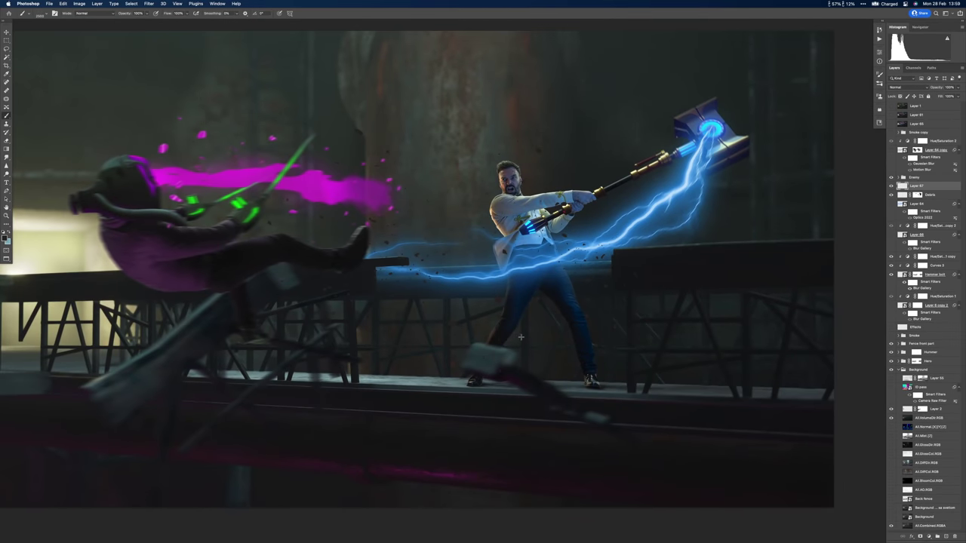
key("v")
left_click_drag(534, 354, 534, 318)
key("b")
right_click(533, 248)
key("Escape")
left_click(879, 231)
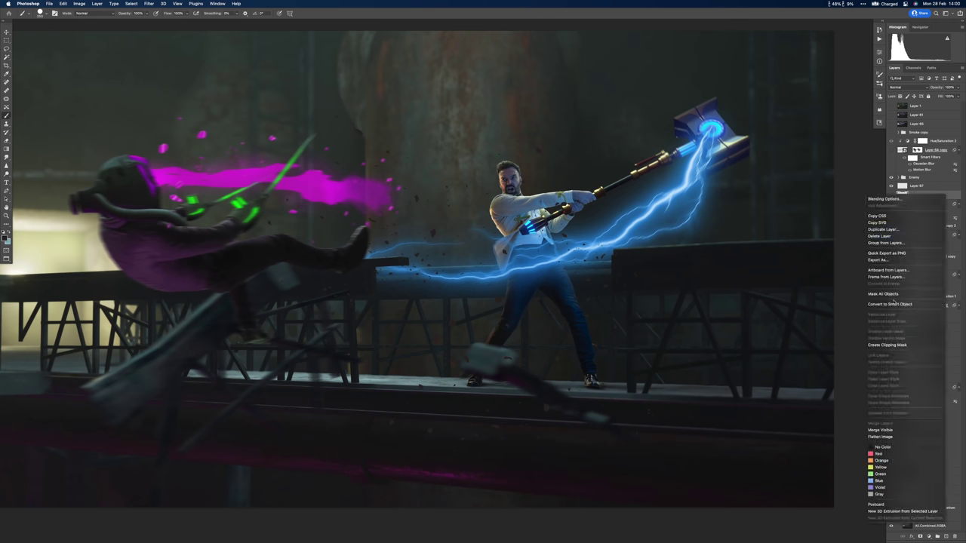
key("super+alt+f")
Apply Motion Blur (Angle -16, Distance 40) and Bevel & Emboss with a darker highlight to the debris copy.
key("Return")
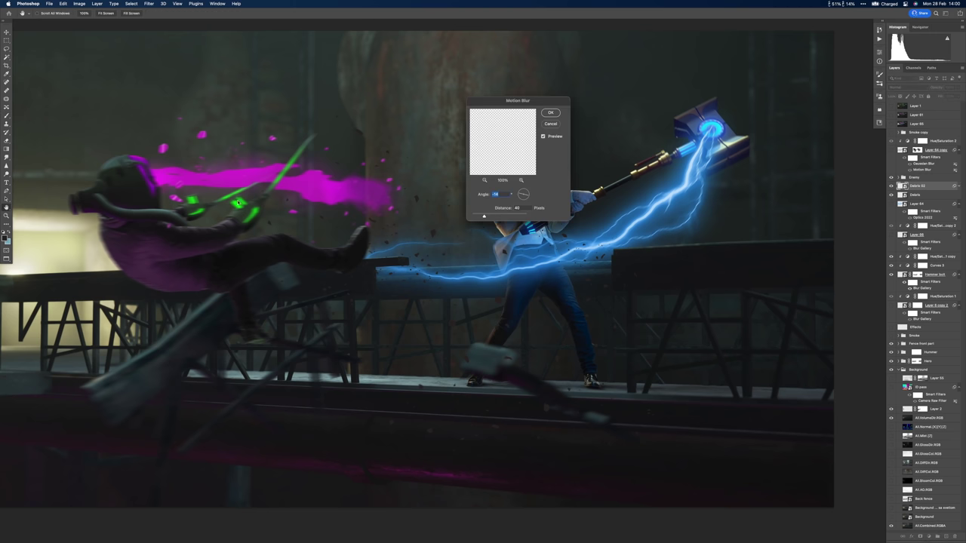
key("Return")
left_click(268, 391)
left_click(371, 468)
key("Return")
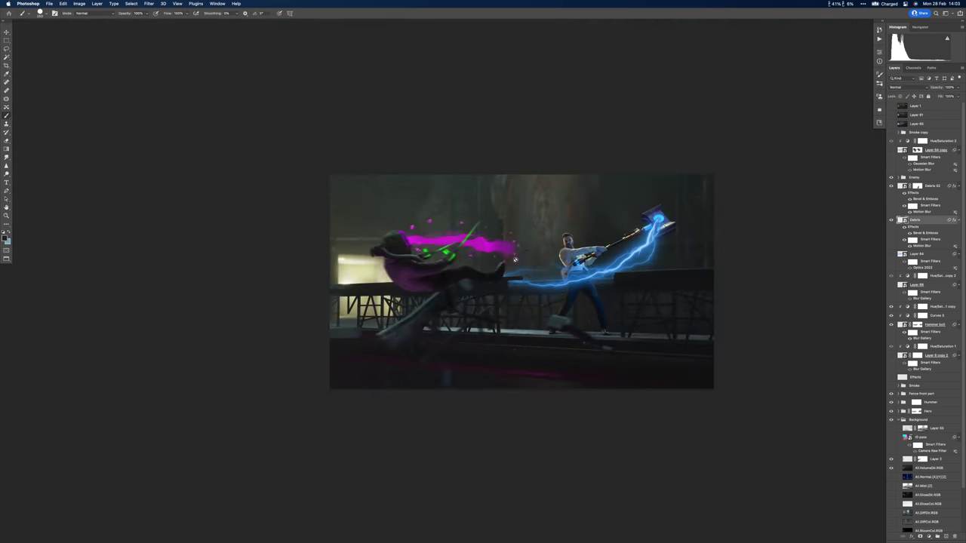
scroll(515, 259, "up", 10)
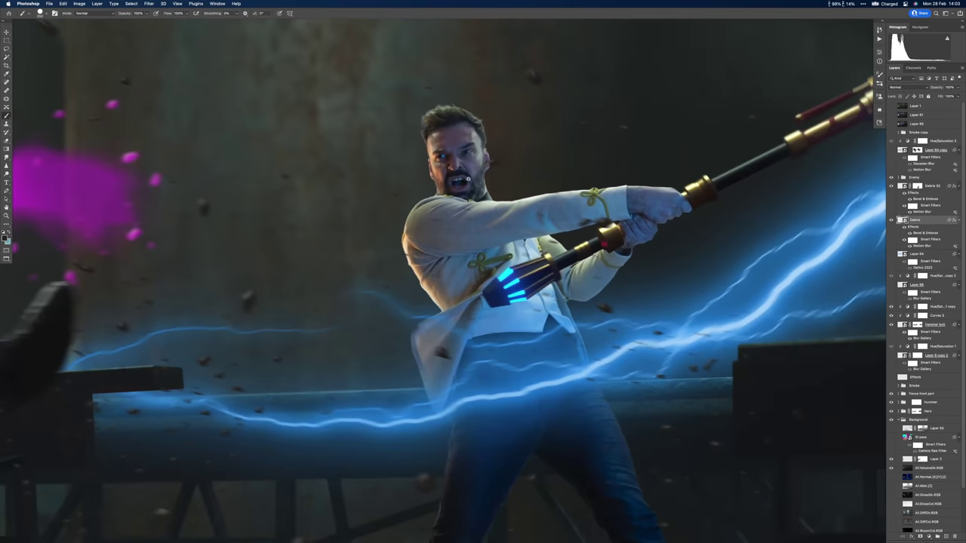
Collapse the Background and Enemy groups, fit the image, and make the Smoke layer visible.
left_click(904, 420)
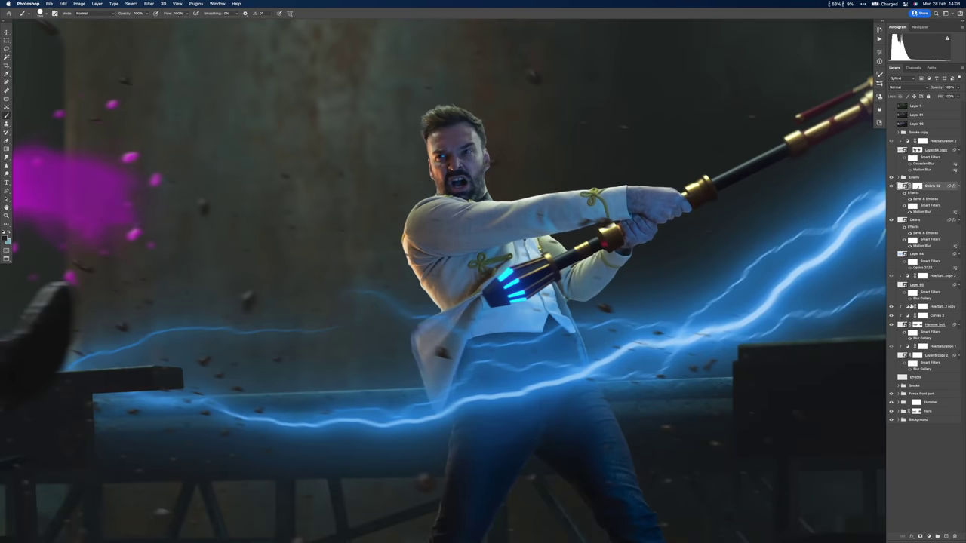
left_click(900, 178)
key("super+0")
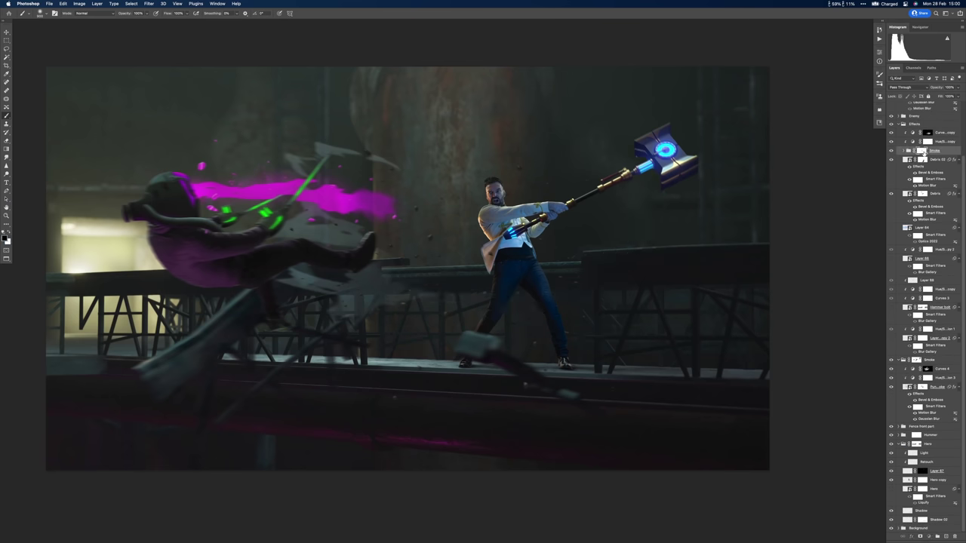
left_click(924, 152)
scroll(617, 253, "up", 5)
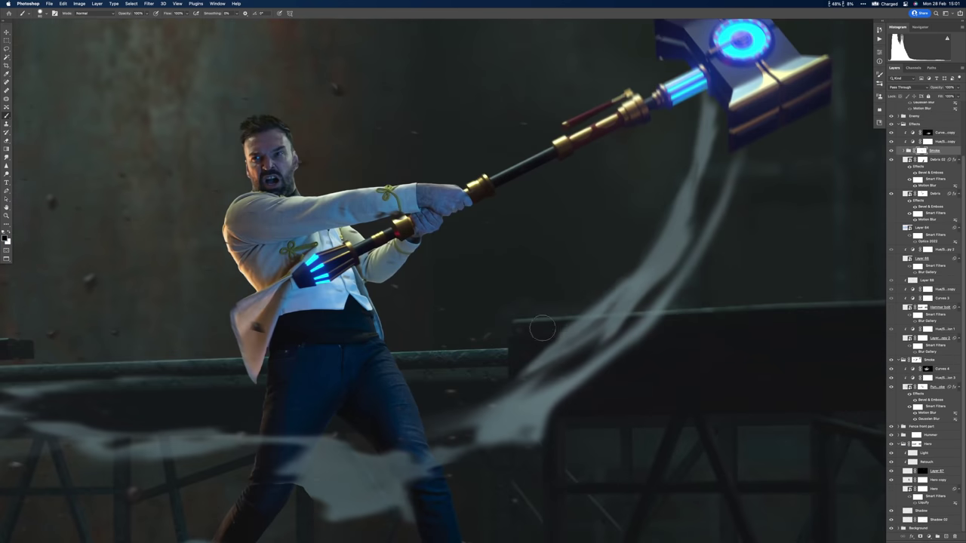
scroll(658, 197, "down", 10)
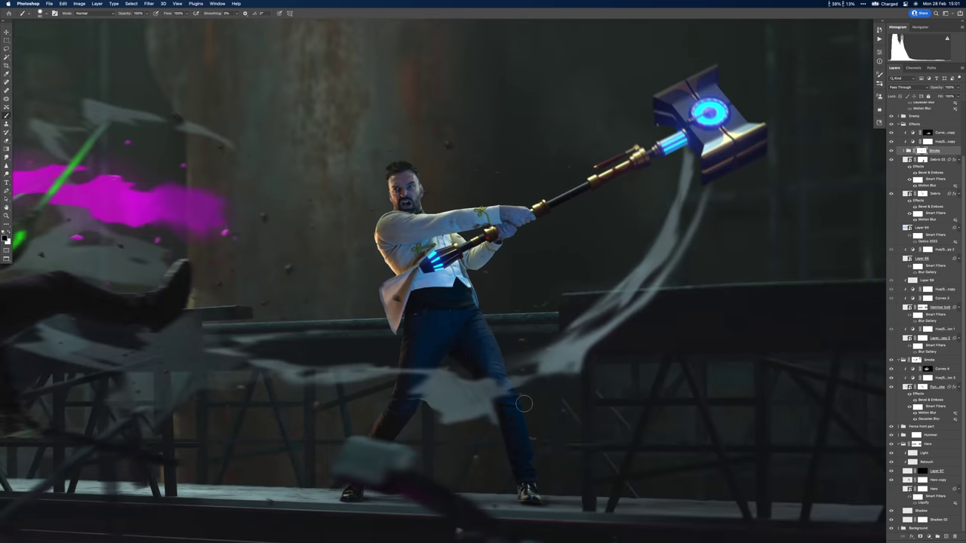
scroll(617, 292, "up", 10)
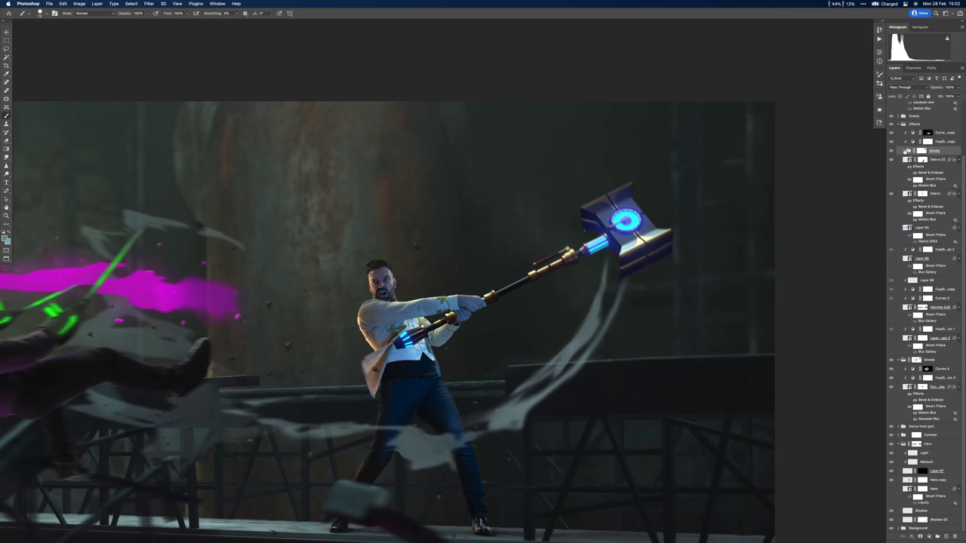
Select Layer 70 in the Smoke group, pick a brush preset, and zoom in on the scene.
key("alt+bracketleft")
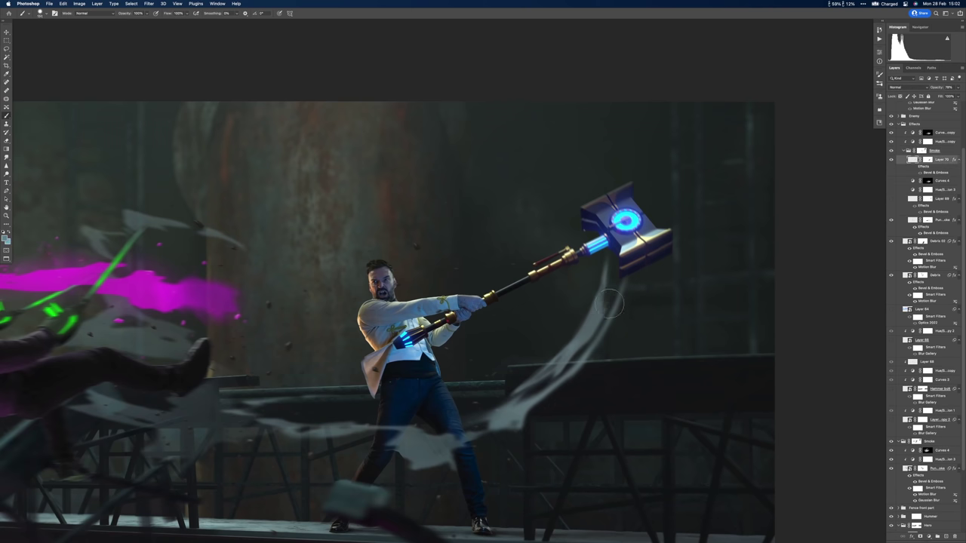
key("b")
right_click(602, 317)
key("Escape")
key("super+equal")
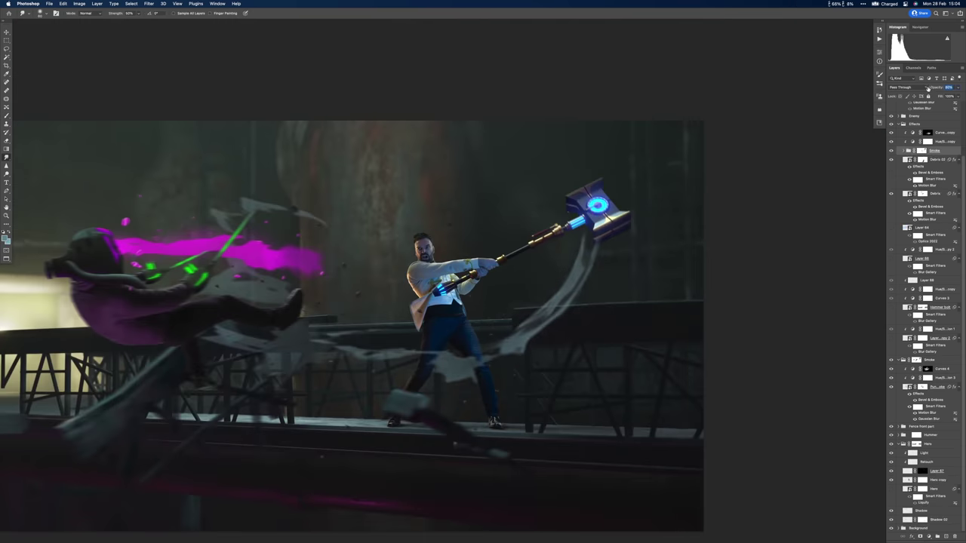
key("super+equal")
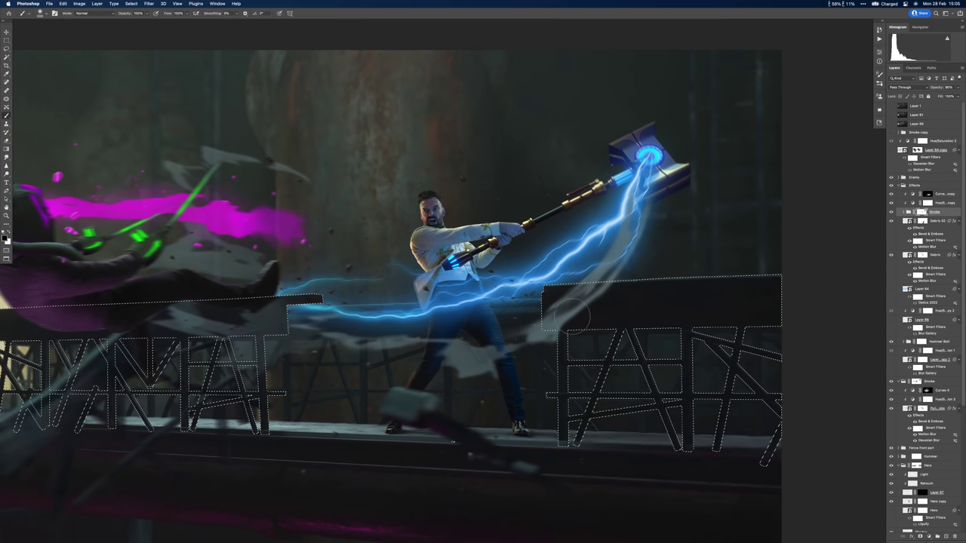
Mask the smoke off the right fence top, then drag the Smoke group's left wisps down-left.
mouse_move(572, 310)
left_mouse_down()
mouse_move(615, 287)
mouse_move(547, 306)
left_mouse_up()
key("super+d")
left_click(172, 251, "super")
key("v")
key("super+minus")
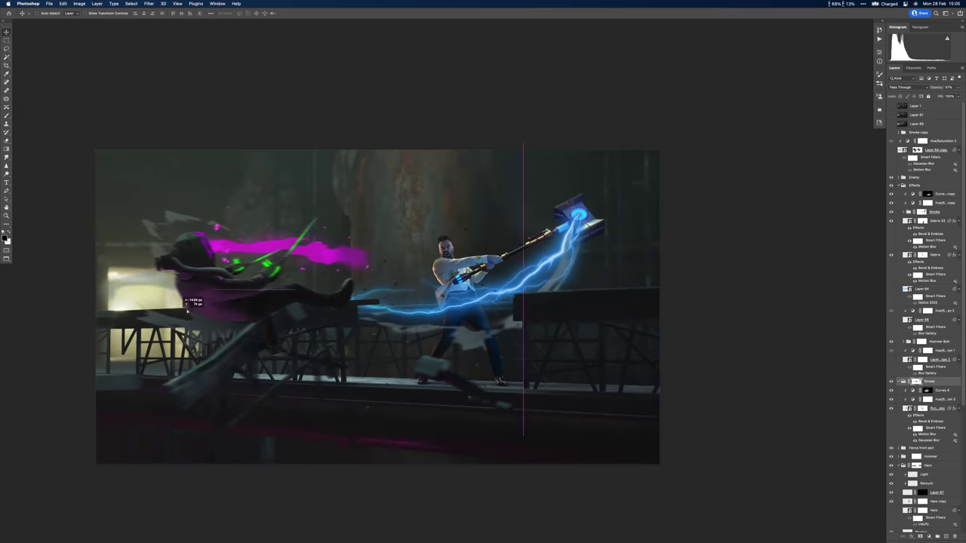
left_click_drag(284, 276, 232, 332)
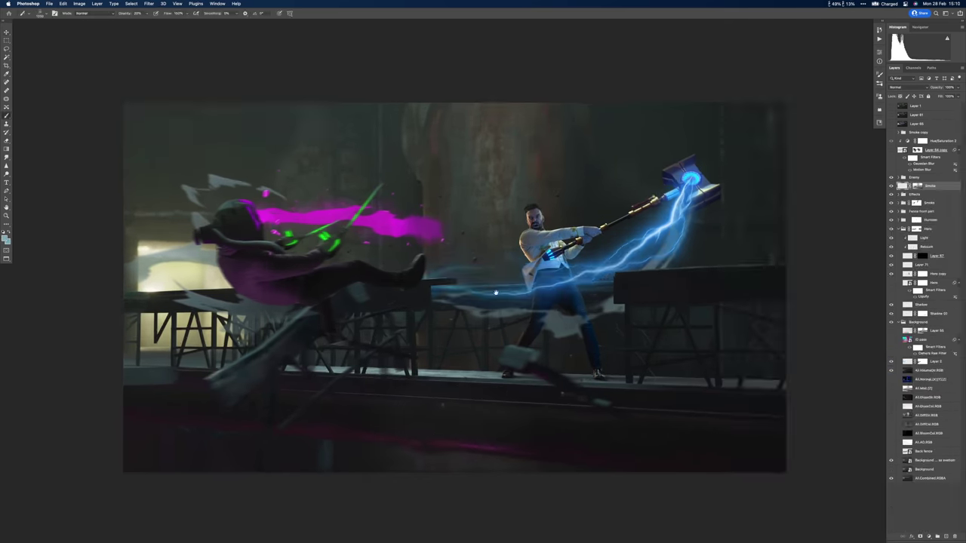
scroll(269, 326, "down", 3)
scroll(604, 249, "up", 3)
key("bracketright")
key("bracketright")
key("bracketleft")
key("bracketleft")
key("bracketleft")
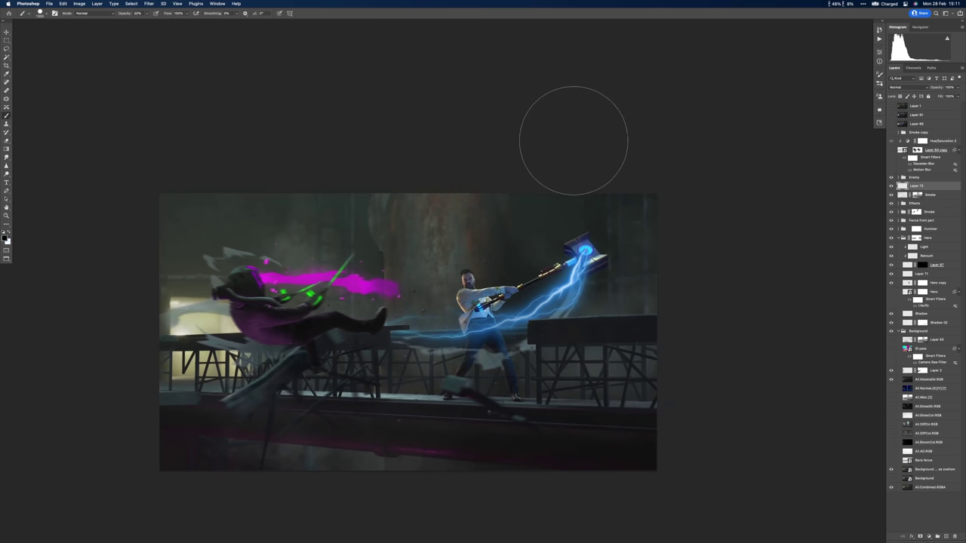
Paint three diagonal white light rays over the hero and soften them with Gaussian Blur.
left_click_drag(535, 170, 444, 399)
left_click_drag(578, 170, 474, 411)
left_click_drag(453, 170, 391, 407)
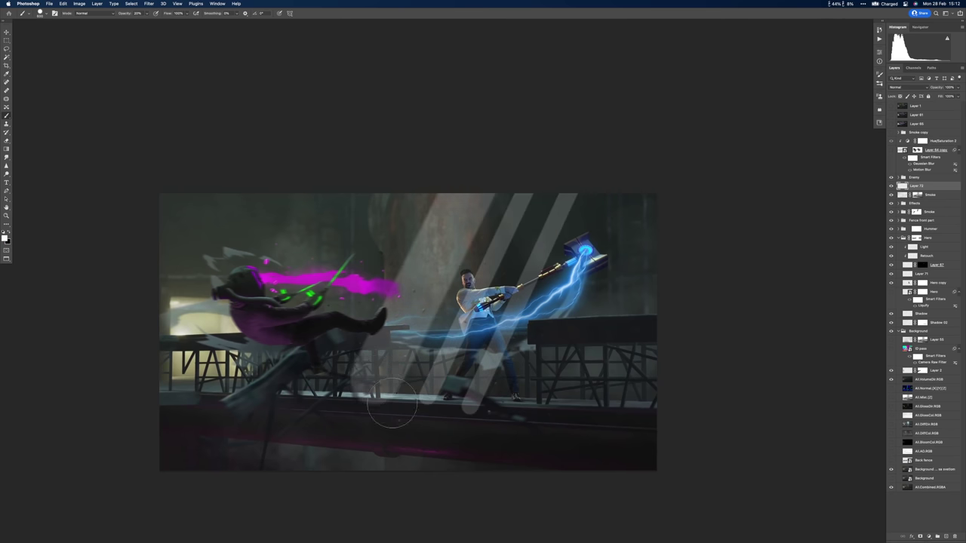
left_click(148, 3)
left_click(264, 123)
key("Return")
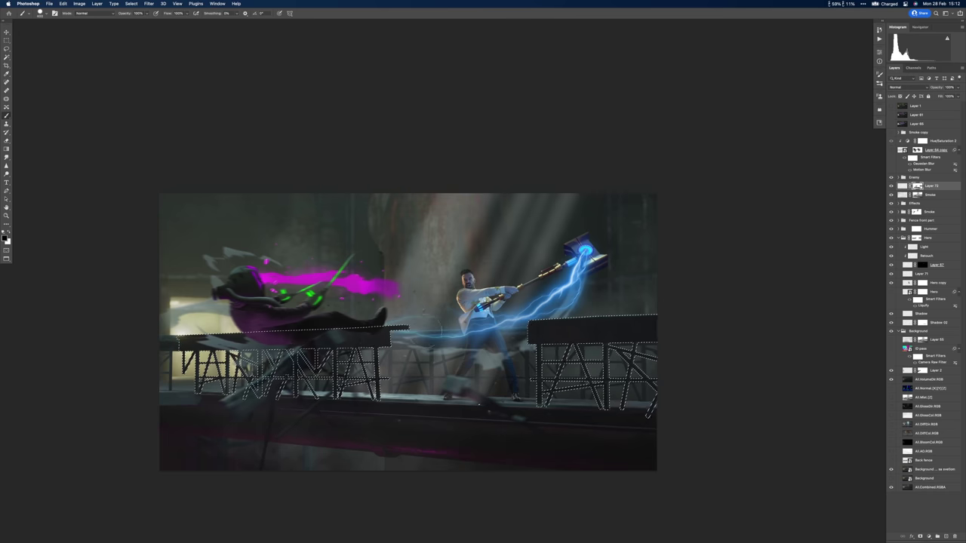
Slide the light rays to the right and delete them over the fence and debris.
key("v")
mouse_move(467, 309)
left_mouse_down()
mouse_move(504, 323)
mouse_move(573, 300)
left_mouse_up()
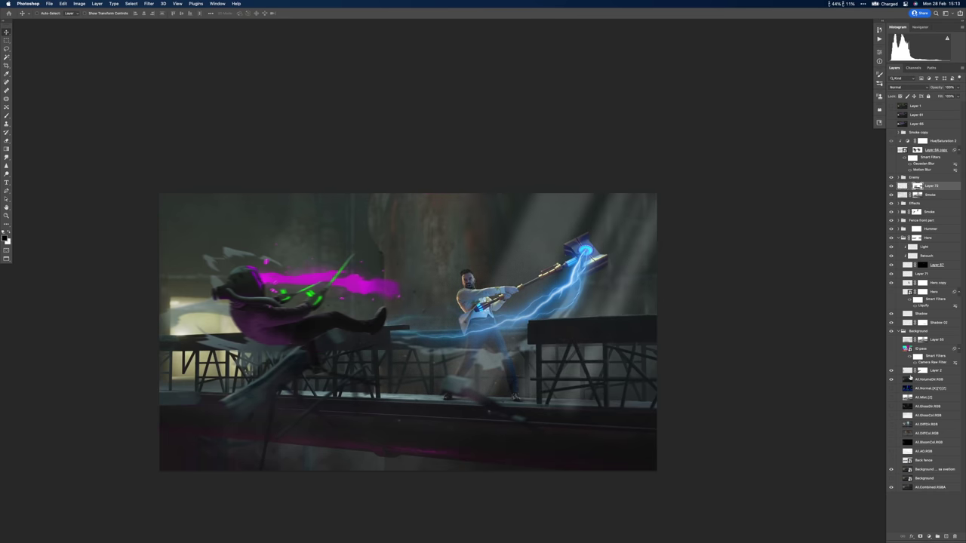
key("ctrl+shift+d")
key("Delete")
key("ctrl+d")
Set the light-ray layer to Soft Light and reposition it down-right over the scene.
key("b")
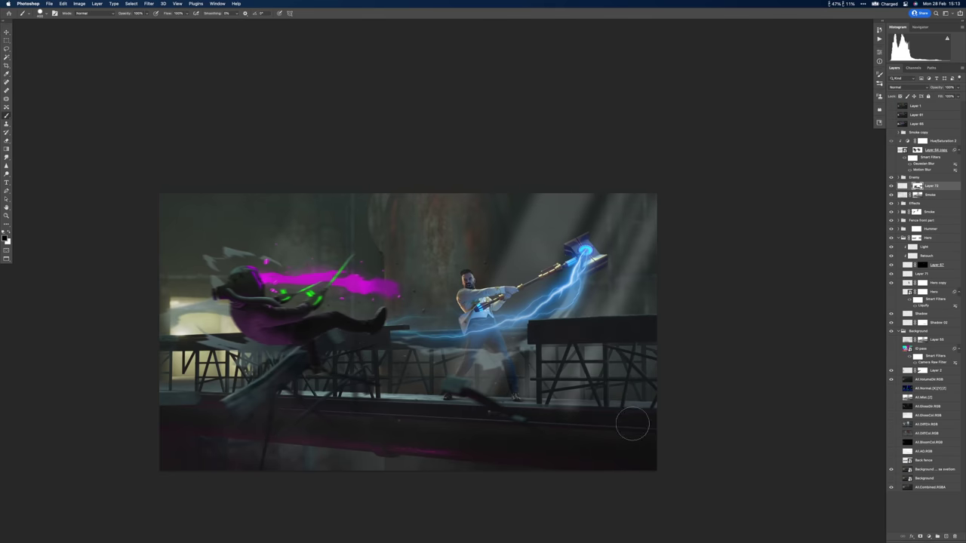
left_click(906, 86)
left_click(900, 177)
key("v")
left_click_drag(483, 302, 638, 352)
key("ctrl+t")
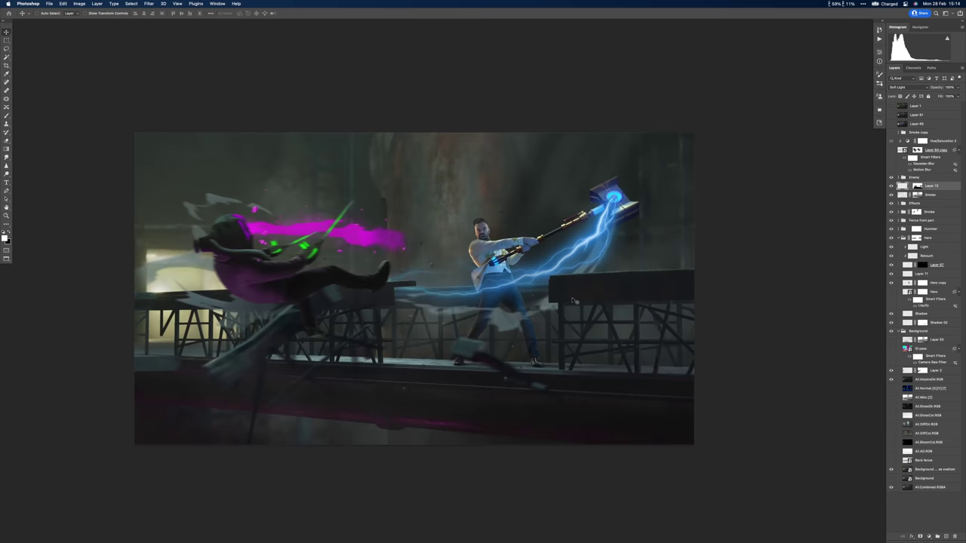
Nudge the transformed layer about 84 px left and commit it.
left_click_drag(463, 230, 399, 225)
key("Tab")
key("Tab")
key("Return")
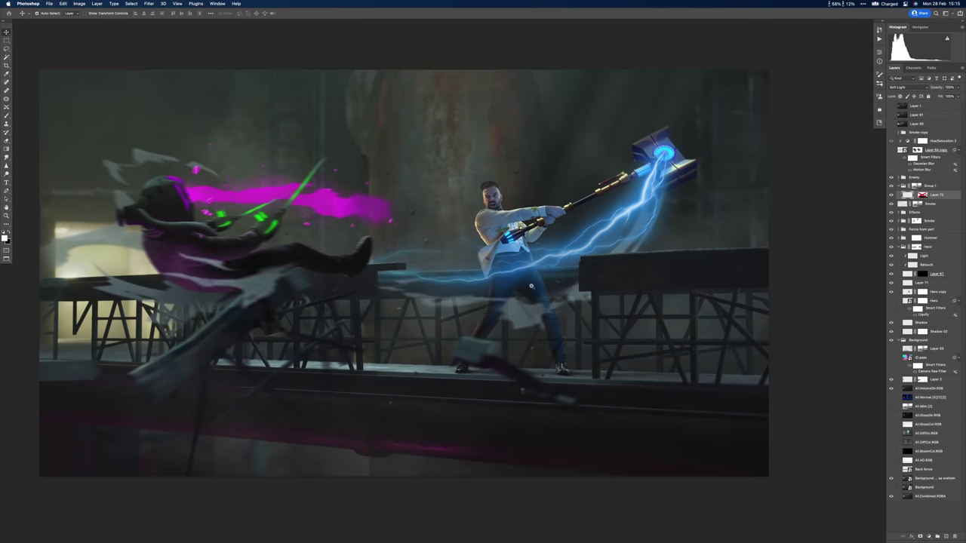
Lower the Smoke copy group's opacity to 42%.
left_click(891, 133)
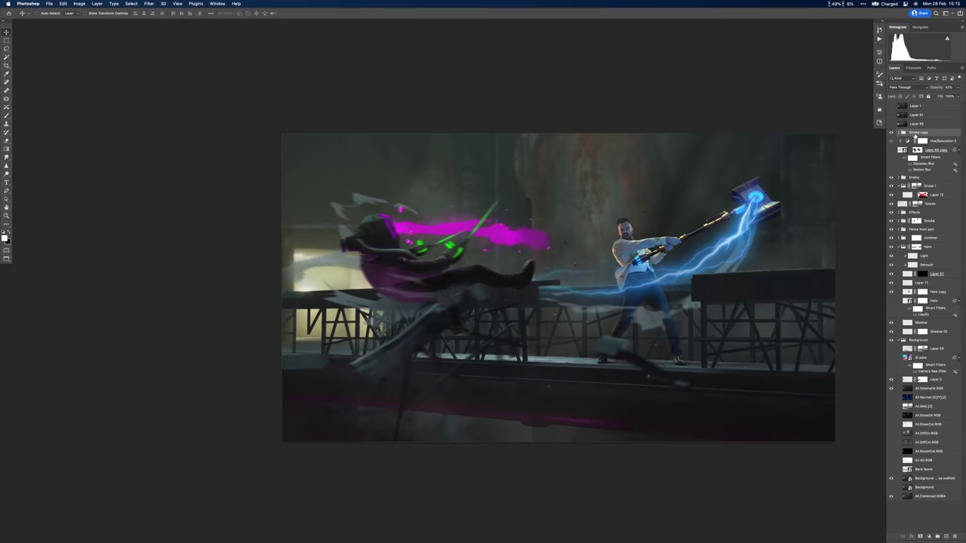
key("4")
key("2")
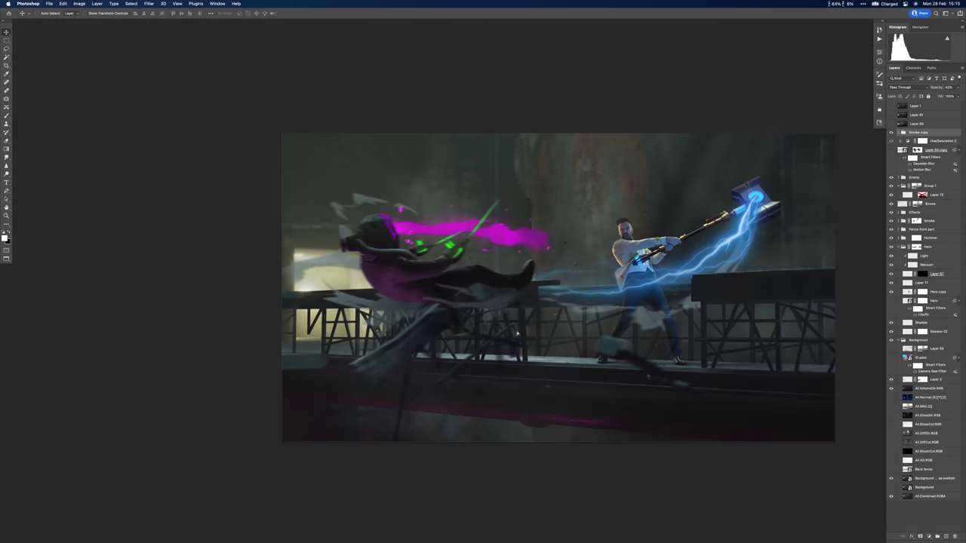
key("b")
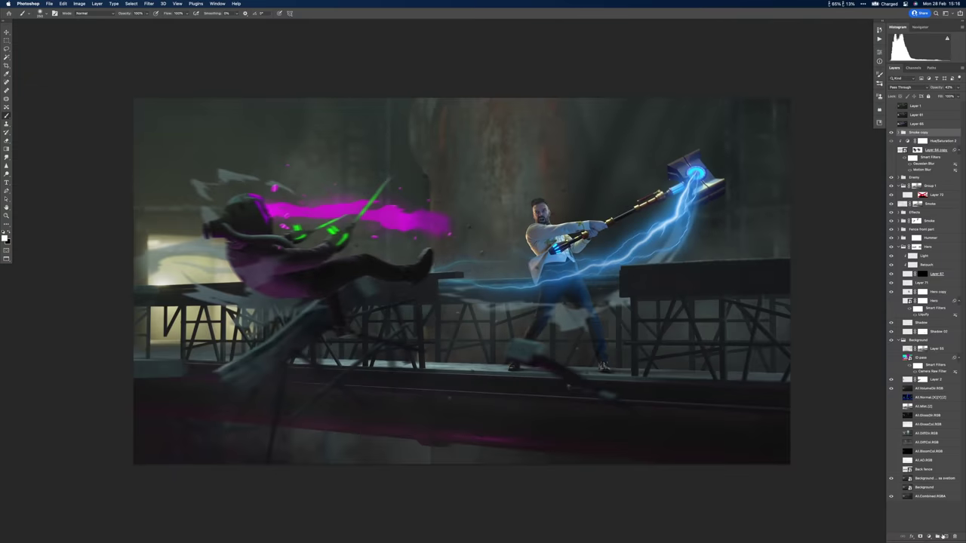
Add a Gradient Map adjustment layer and edit its black-to-green gradient.
left_click(929, 537)
left_click(939, 518)
left_click(800, 73)
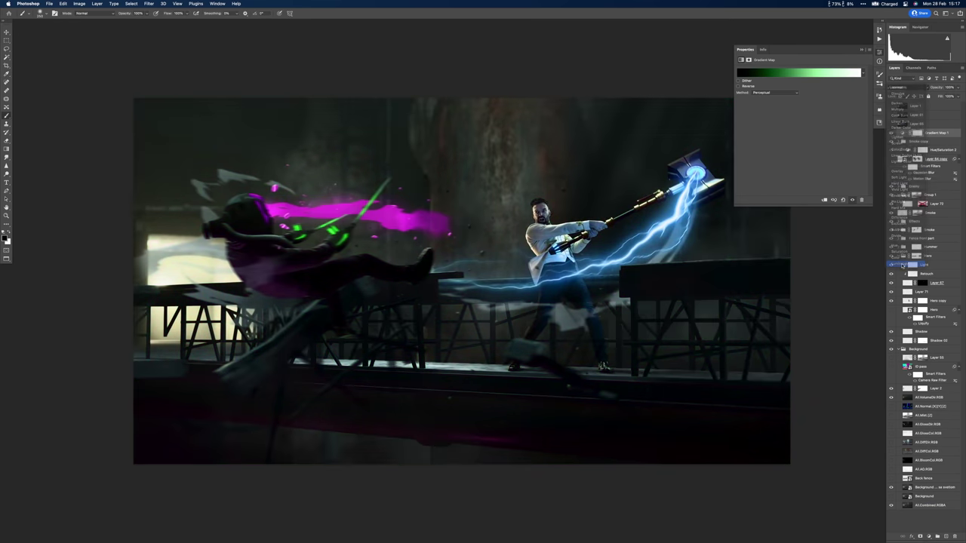
Set the Gradient Map layer's blend mode to Luminosity.
left_click(902, 266)
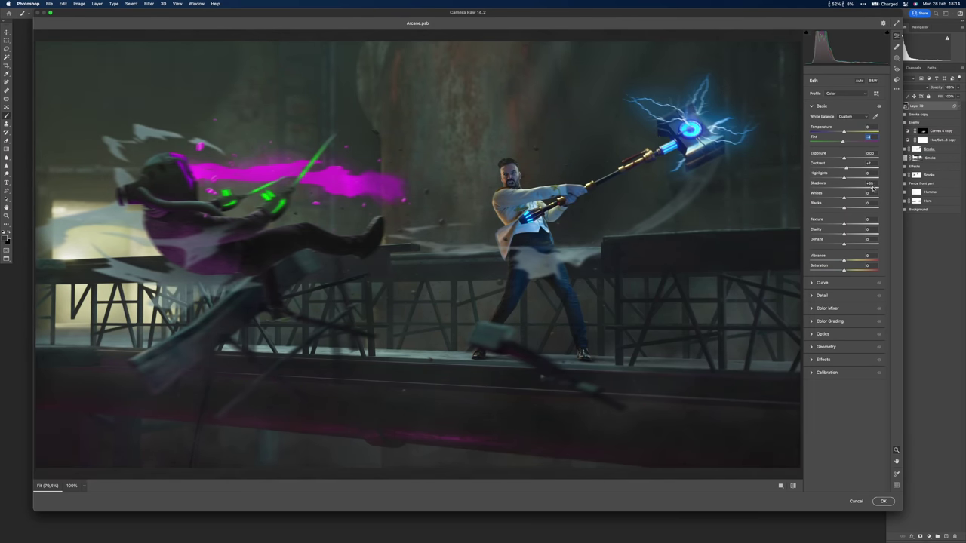
In Camera Raw, deepen blacks, set Texture -5, Clarity +14, Dehaze +8 and Saturation -34.
left_click_drag(843, 208, 848, 233)
left_click_drag(844, 243, 832, 269)
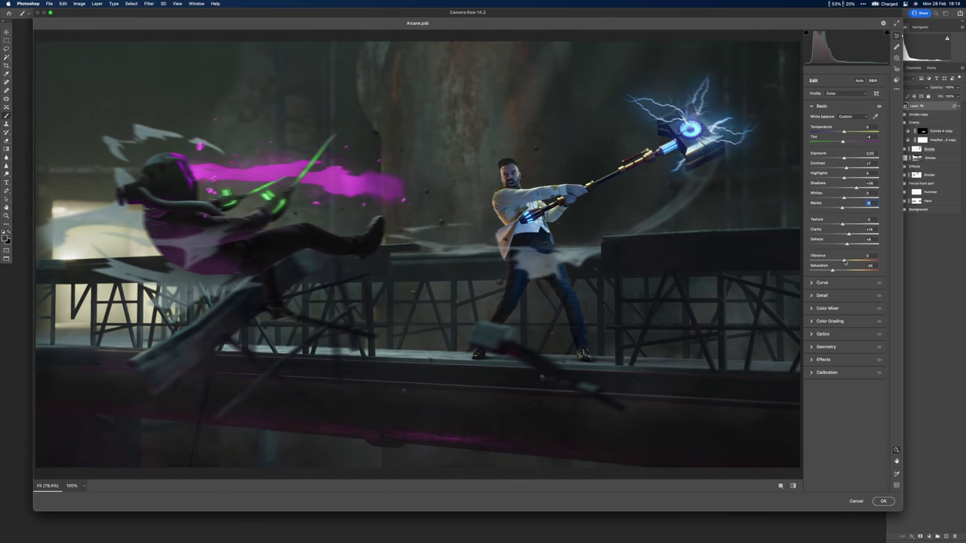